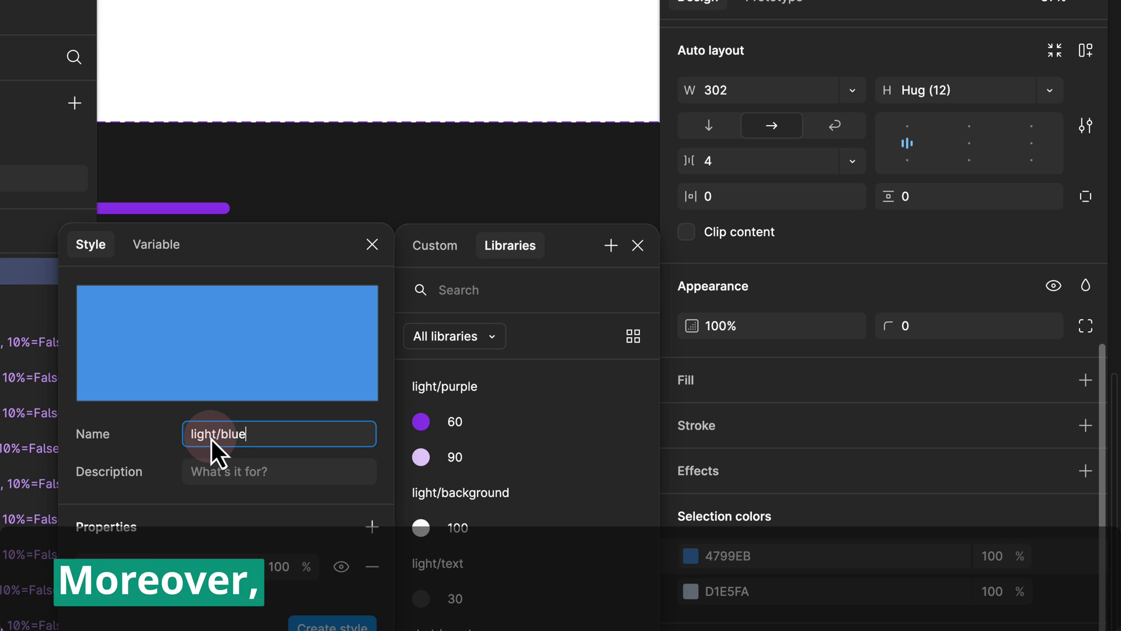
Step: Save the new colour style as light/blue/90 and turn purple off so the bars show blue
text(/6)
key(BackSpace)
text(90)
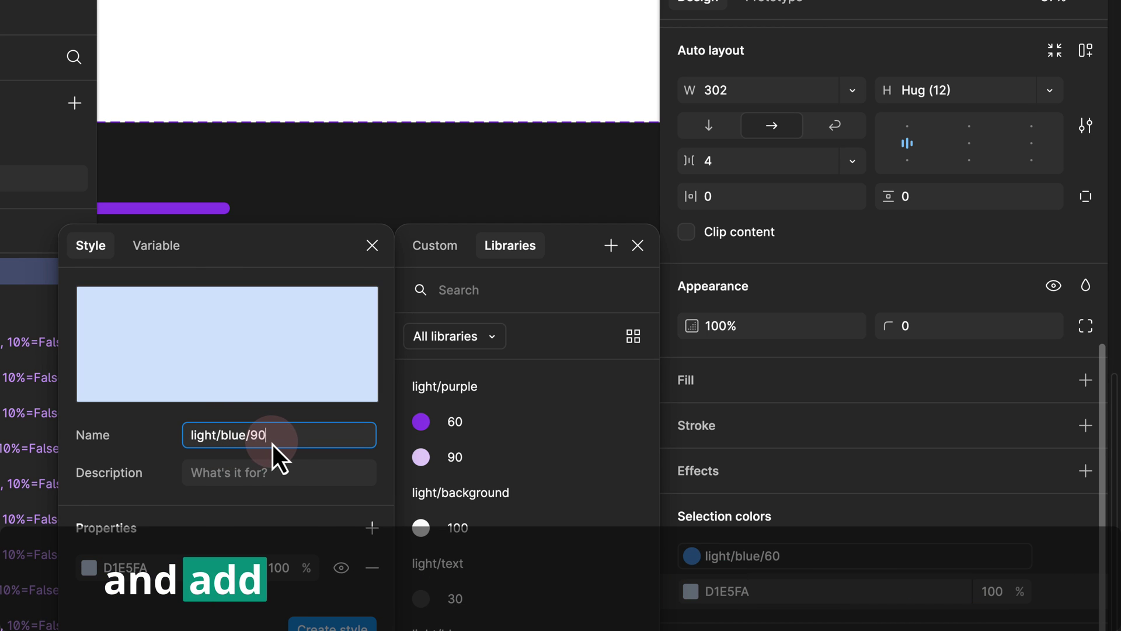
click(332, 627)
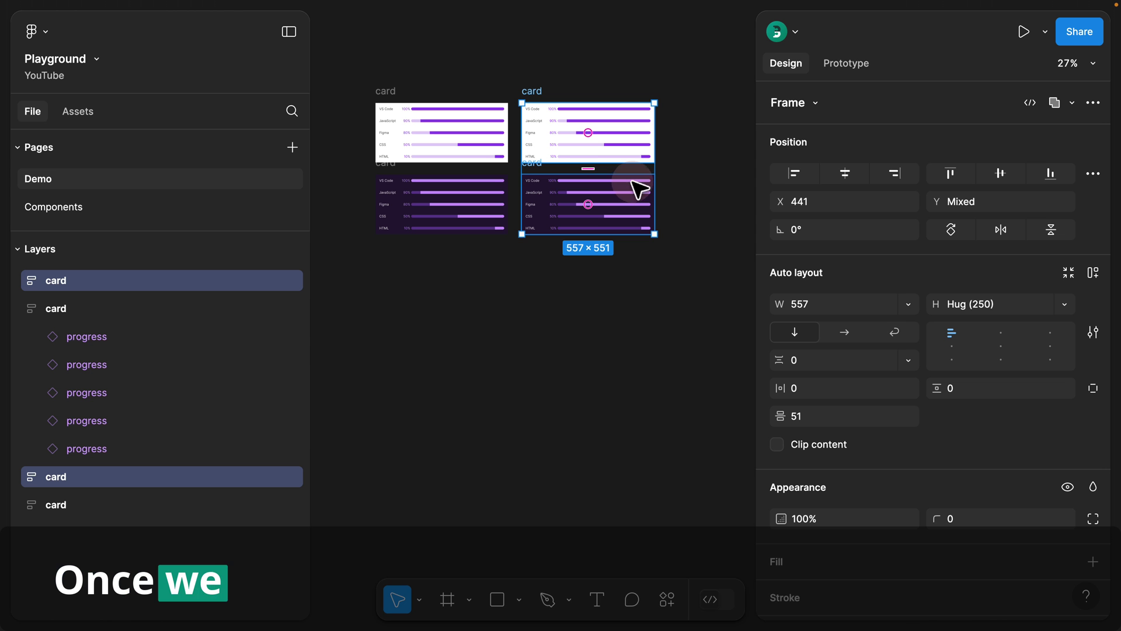
scroll(676, 170, up, 3)
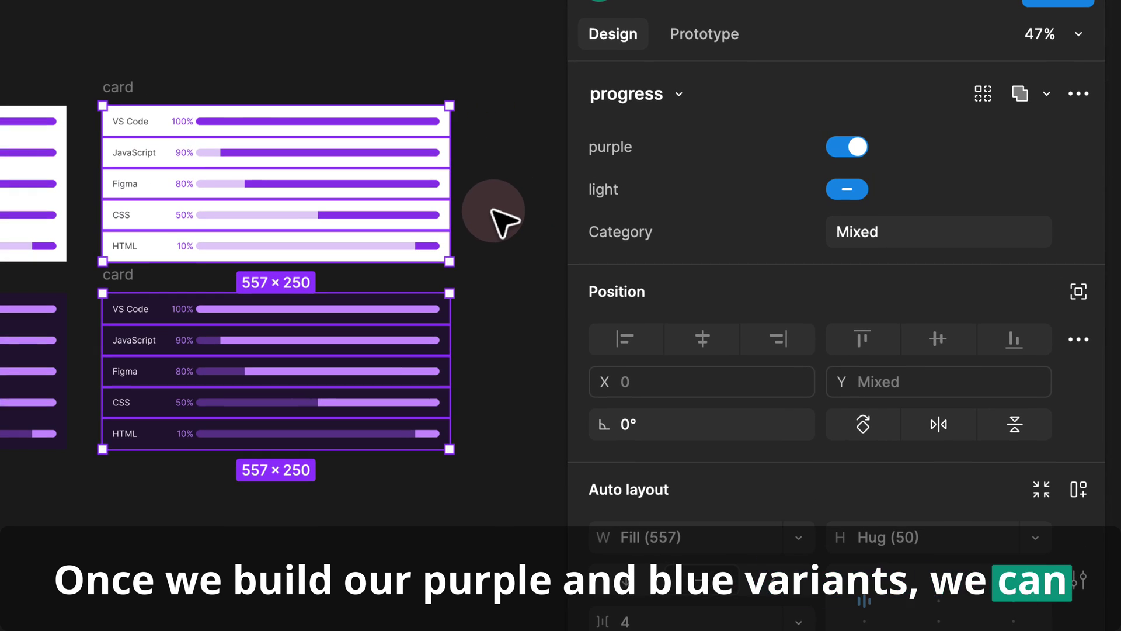
click(847, 149)
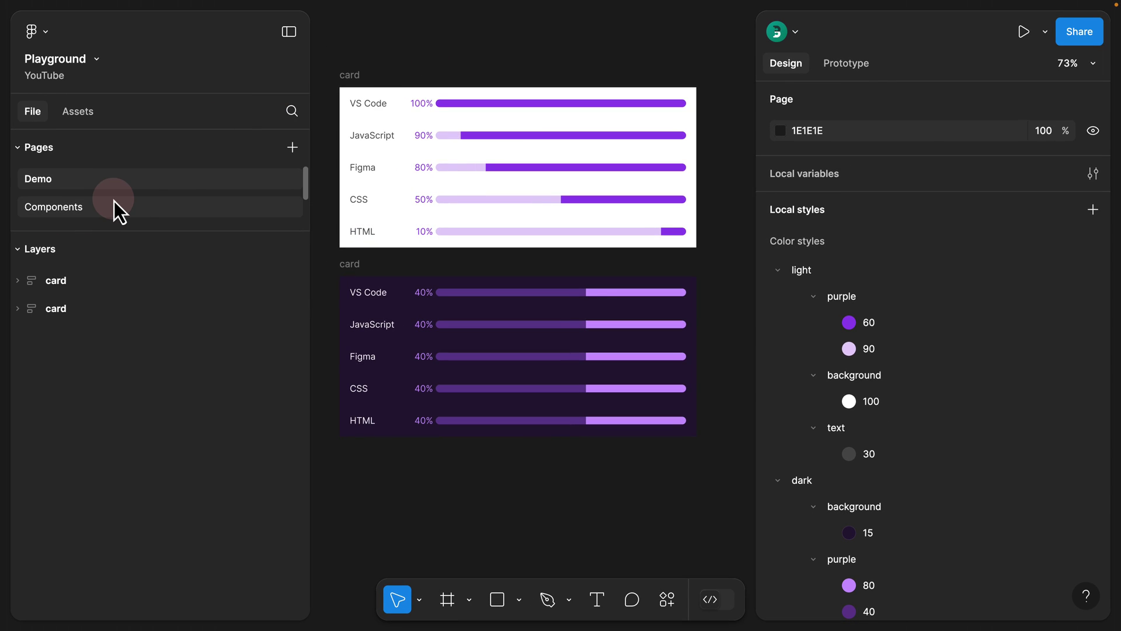
Step: Switch to the Components page and pan across to reveal the other components
click(114, 200)
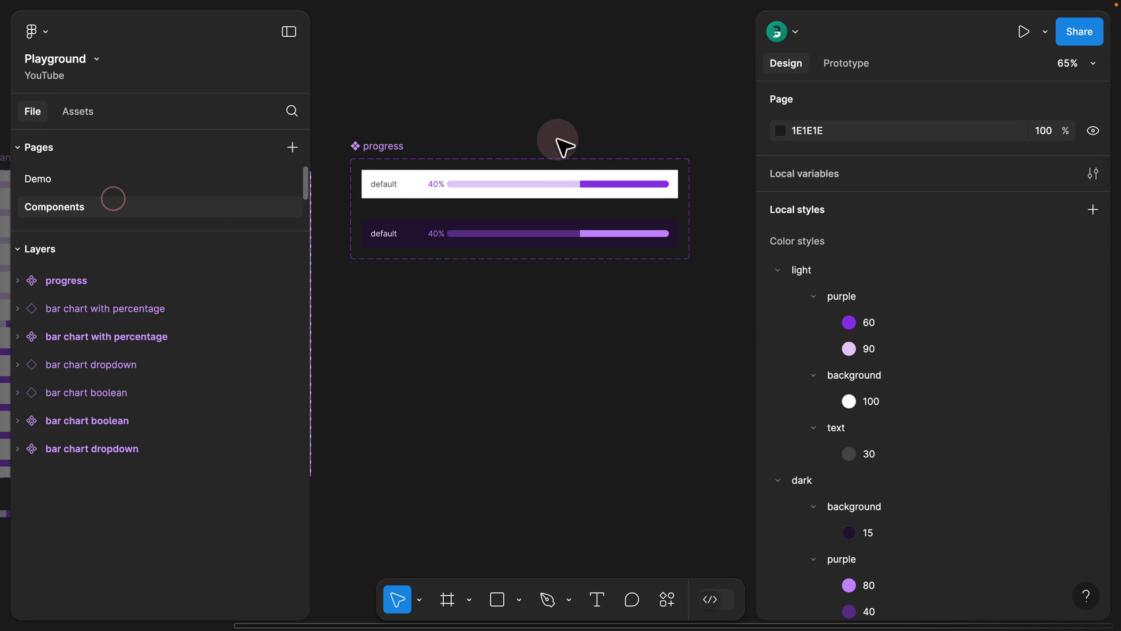
scroll(446, 128, down, 3)
drag(440, 125, 586, 111)
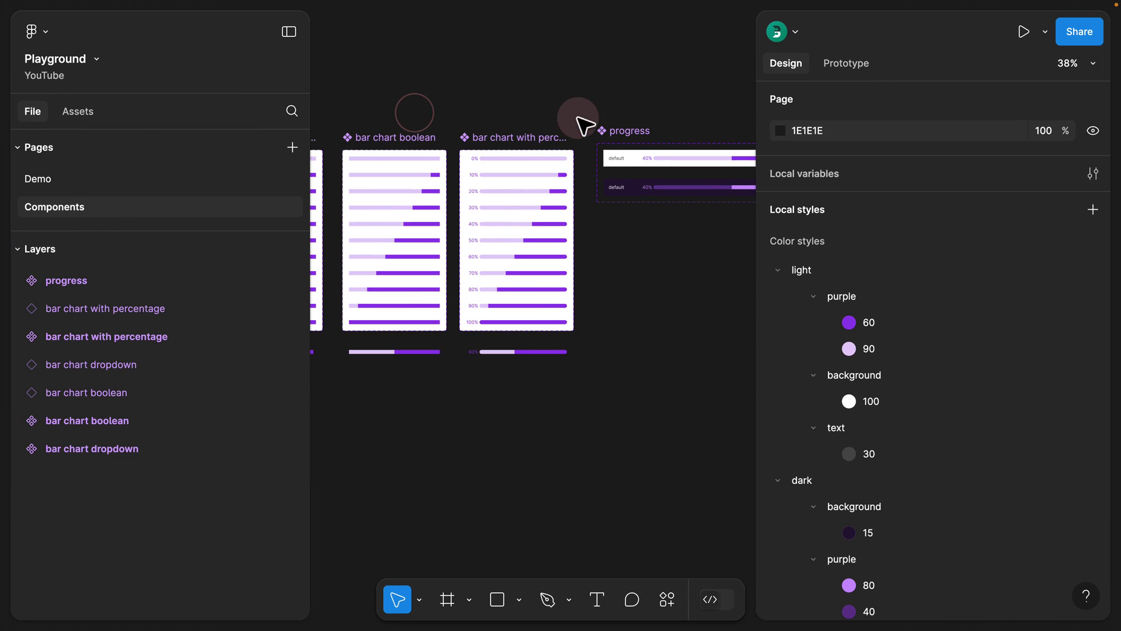
scroll(578, 182, up, 3)
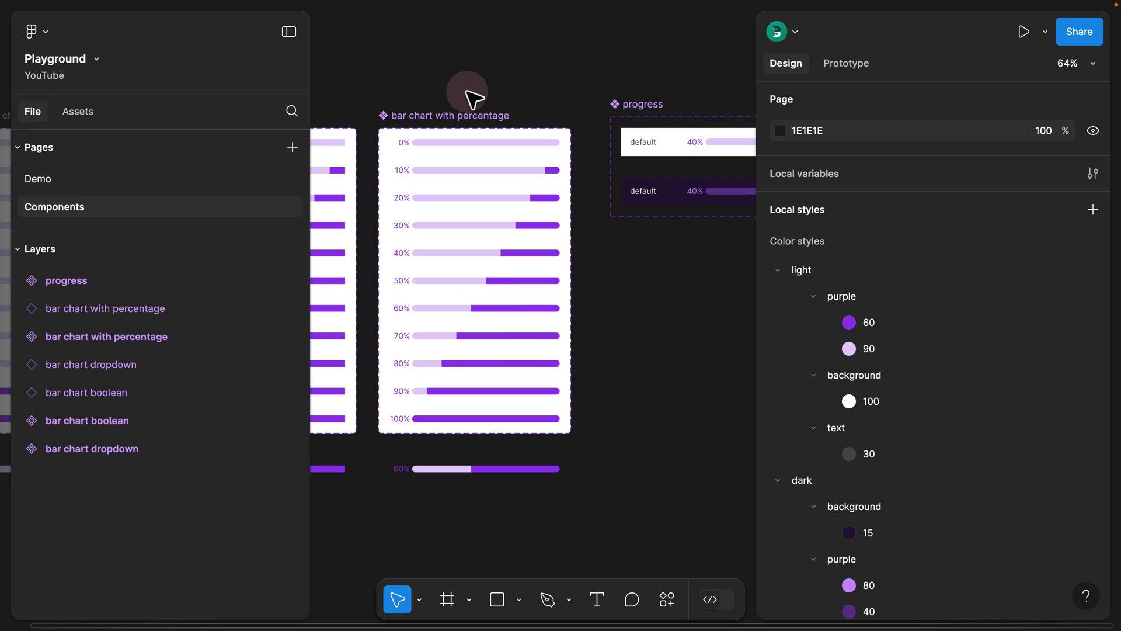
Step: Select the percentage bar chart variants and the progress component set to inspect them
drag(467, 91, 493, 458)
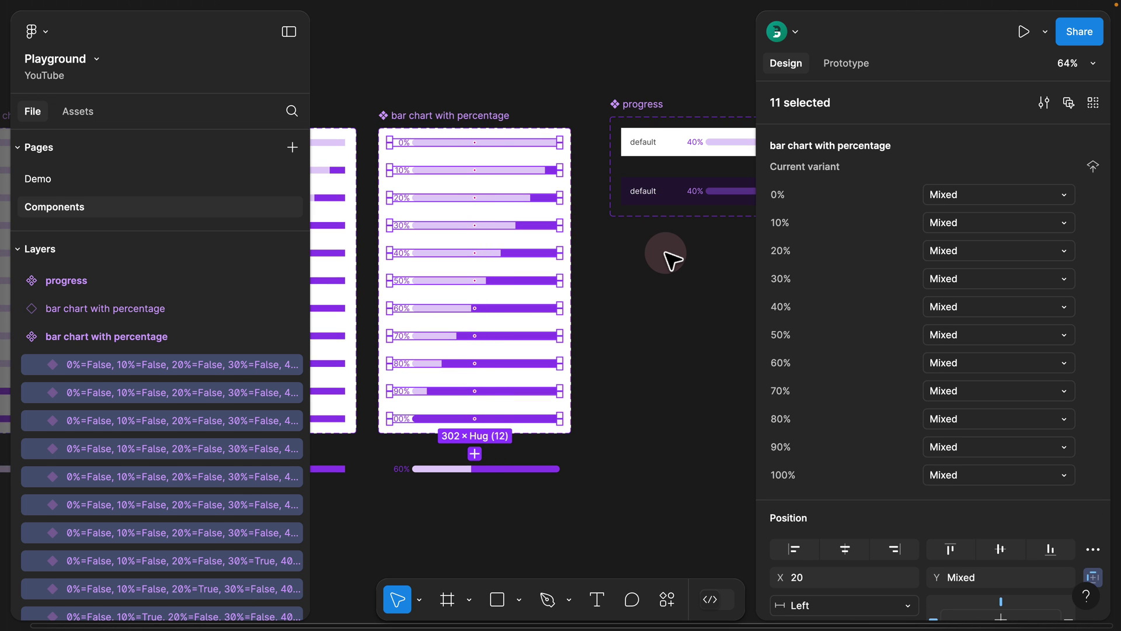
click(671, 257)
scroll(666, 255, down, 3)
scroll(586, 258, right, 3)
click(473, 145)
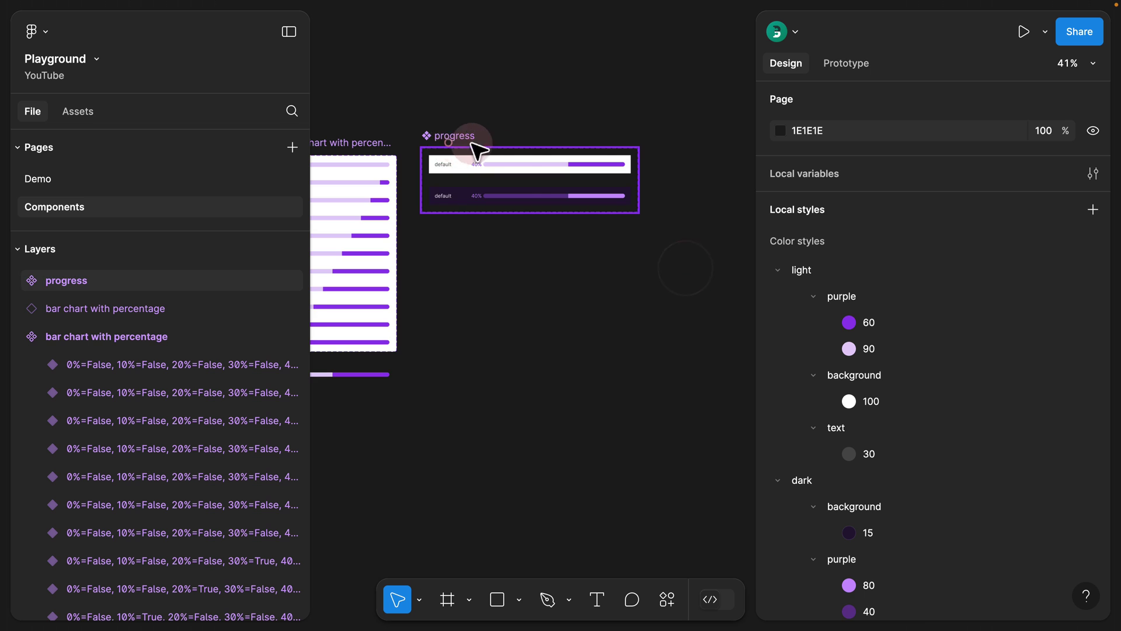
click(528, 121)
scroll(528, 121, up, 2)
Step: Widen the bar chart set, then Option-drag its 11 variants into a new right-hand column
click(468, 159)
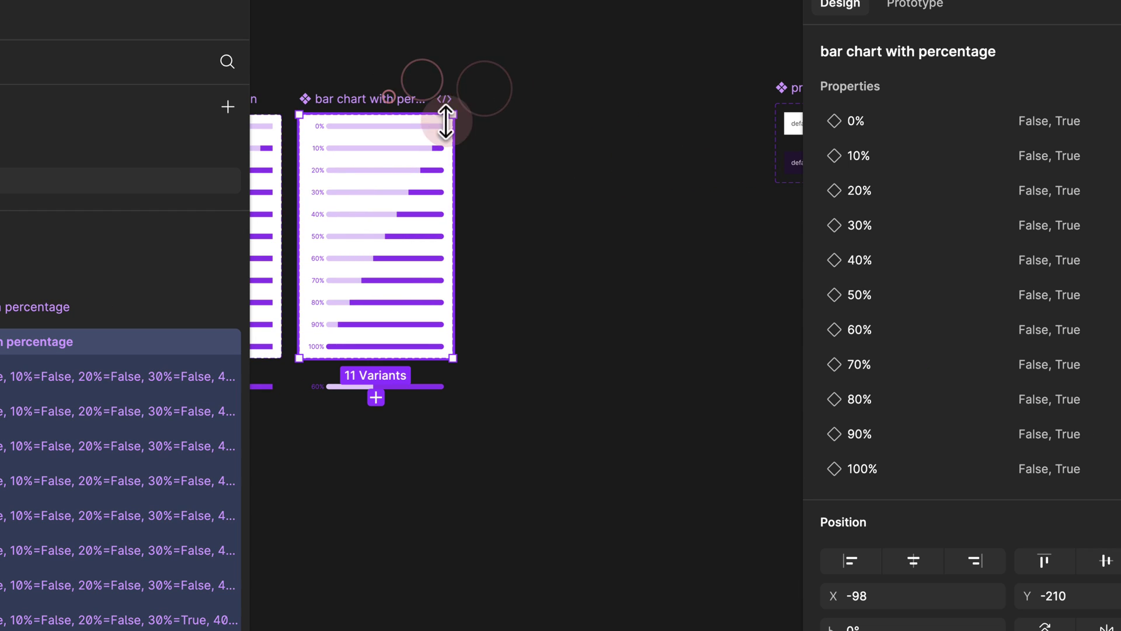
drag(453, 133, 728, 133)
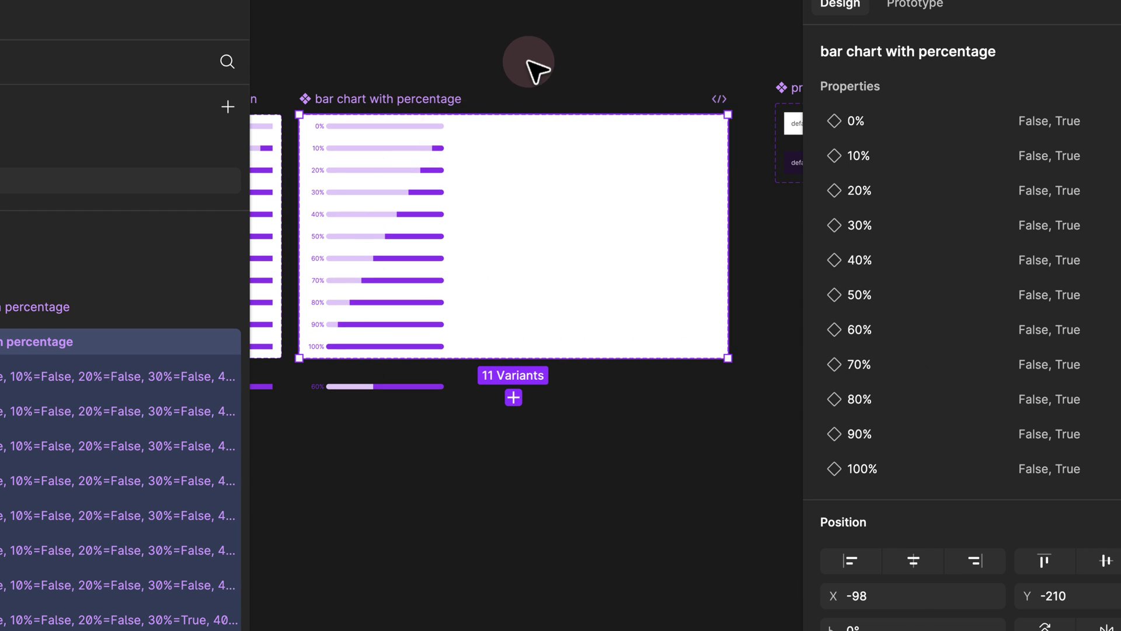
drag(527, 60, 407, 374)
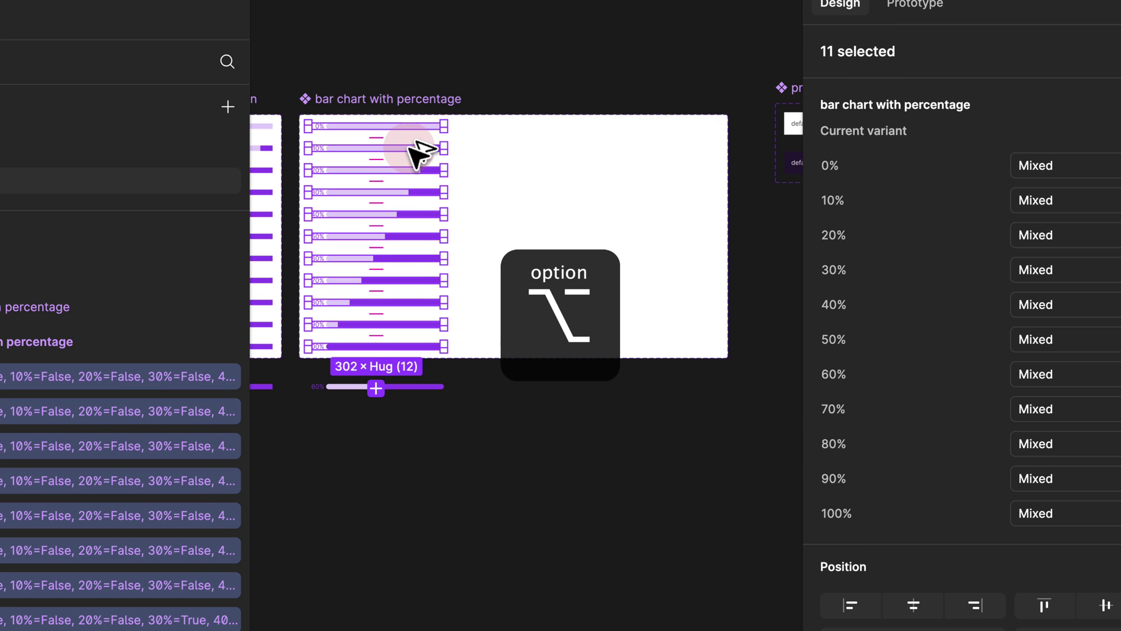
drag(410, 149, 587, 157)
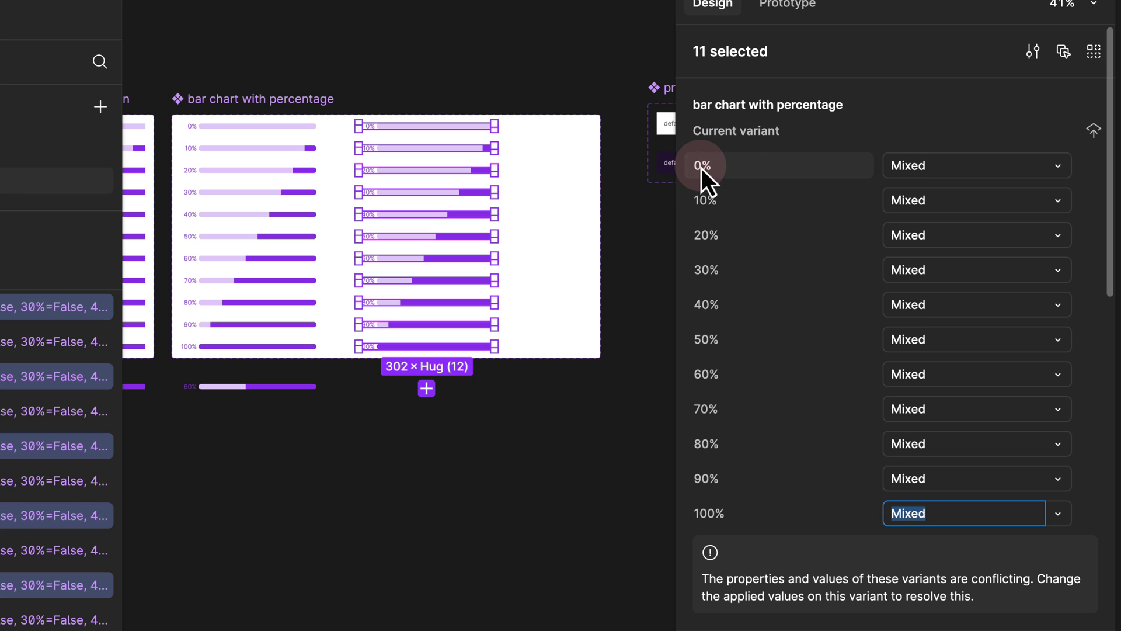
Step: Add a variant property named 'light' to the bar chart set and drag it above 0%
click(242, 97)
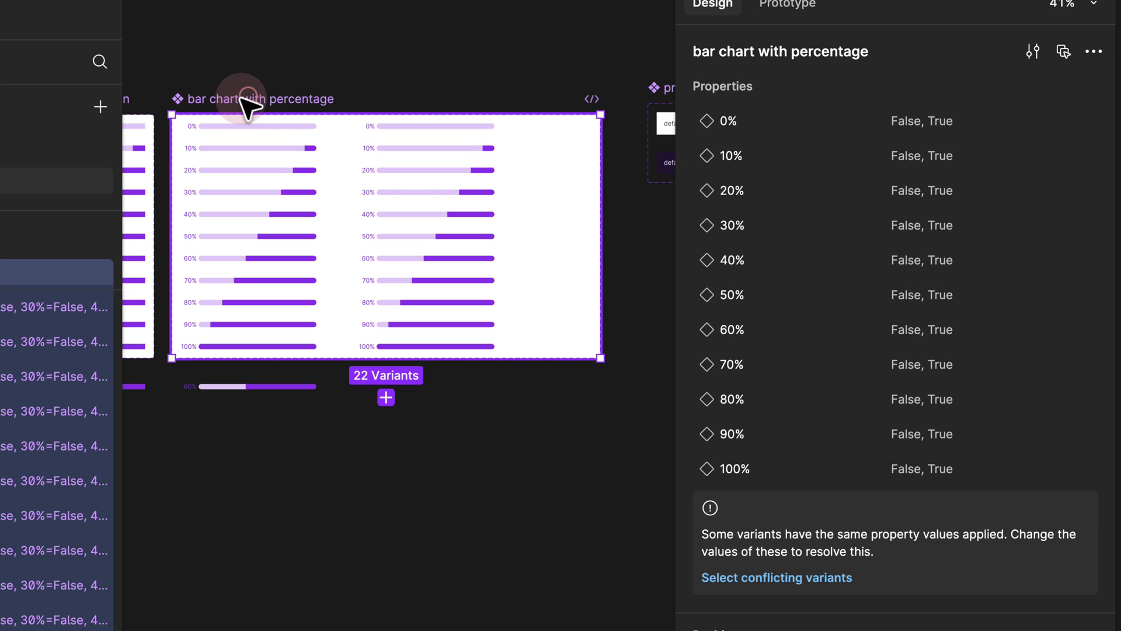
click(1089, 87)
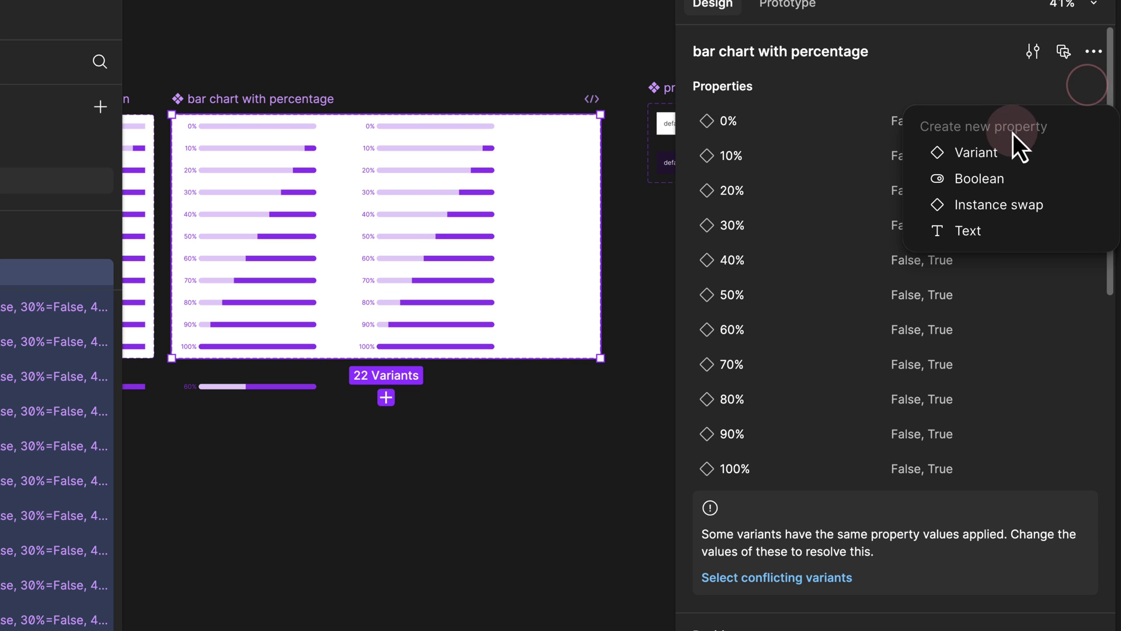
click(1003, 149)
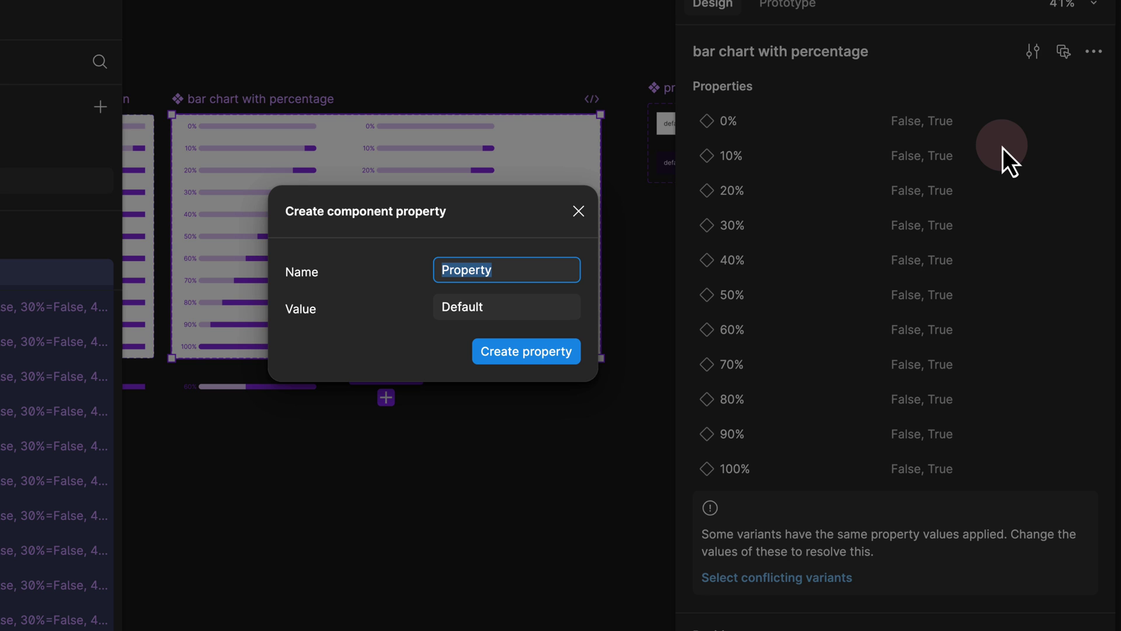
text(light)
key(Return)
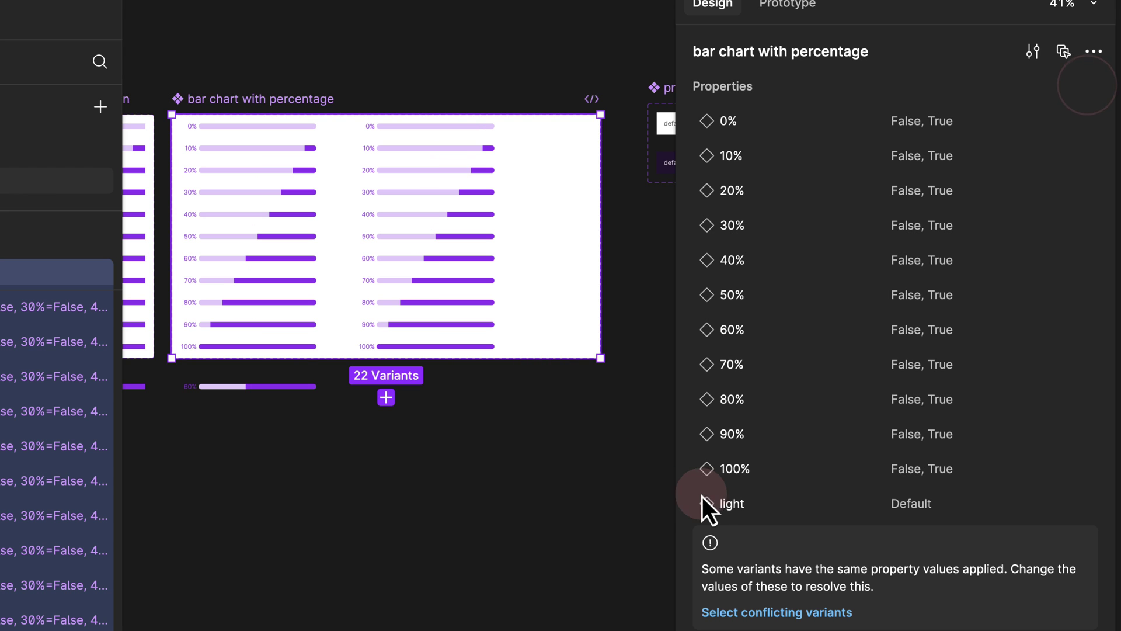
drag(689, 503, 706, 113)
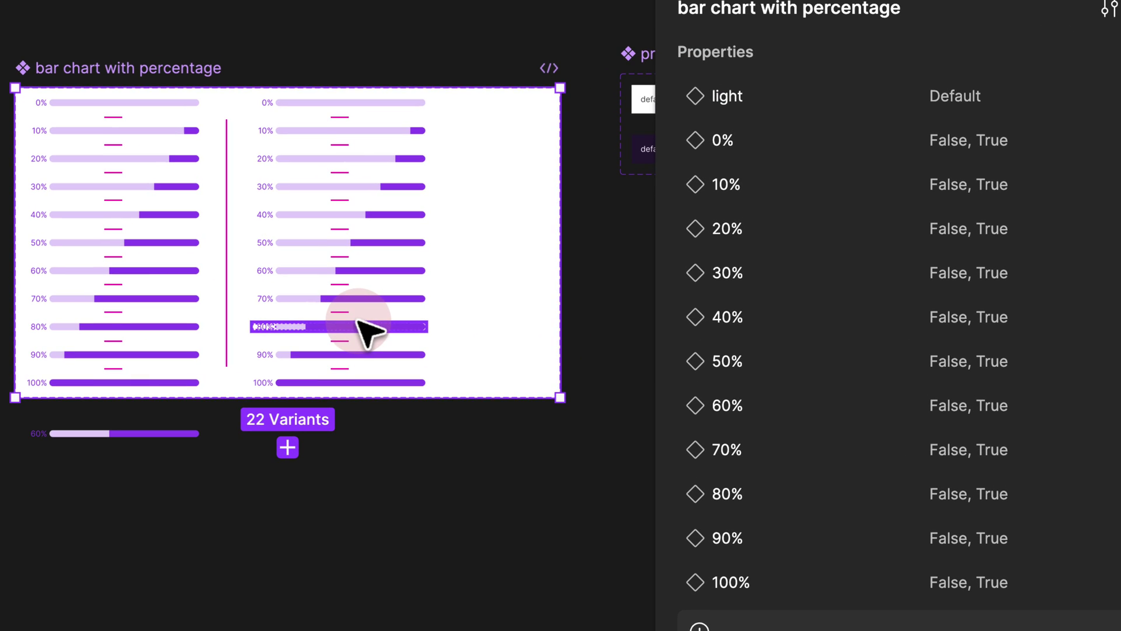
drag(414, 13, 315, 447)
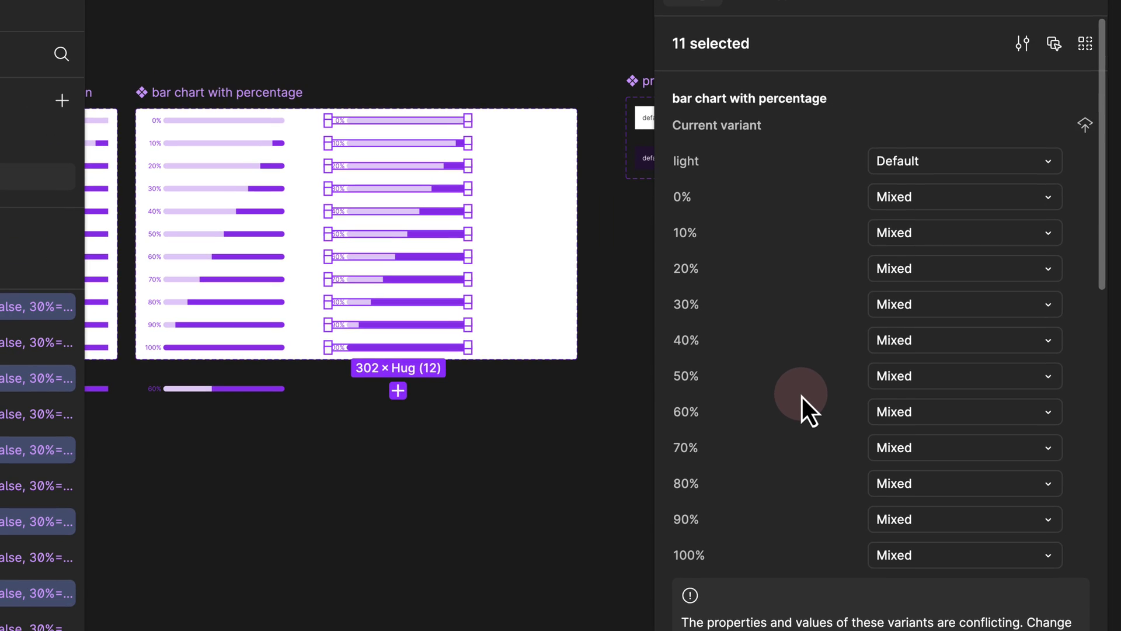
Step: Swap the duplicates' light/purple/60 colour for dark/purple/80
scroll(829, 444, down, 15)
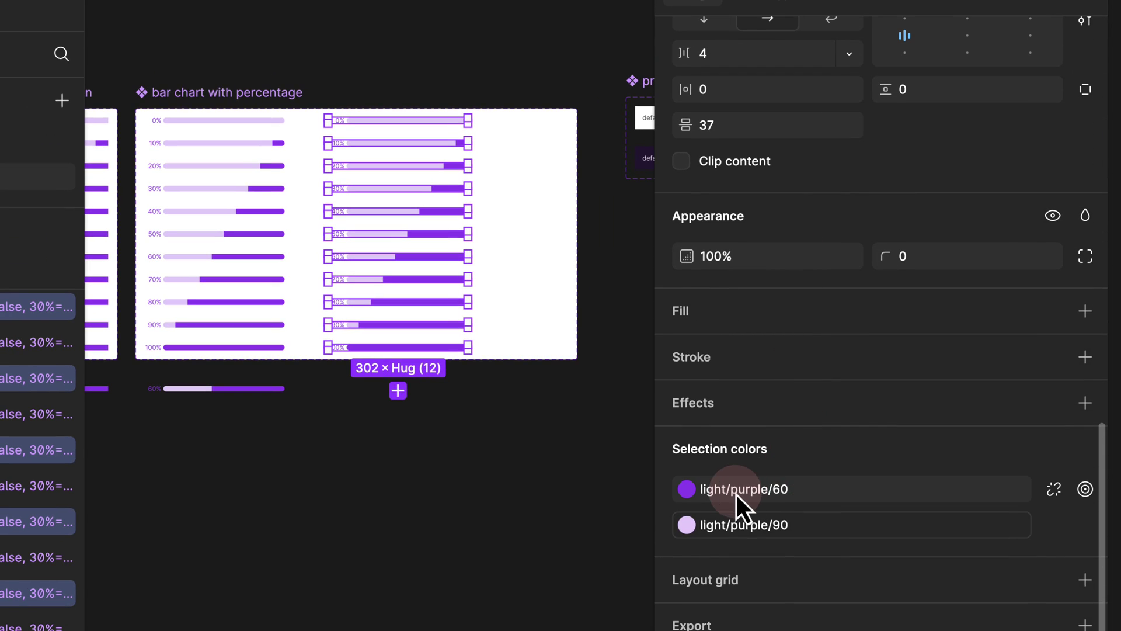
click(780, 495)
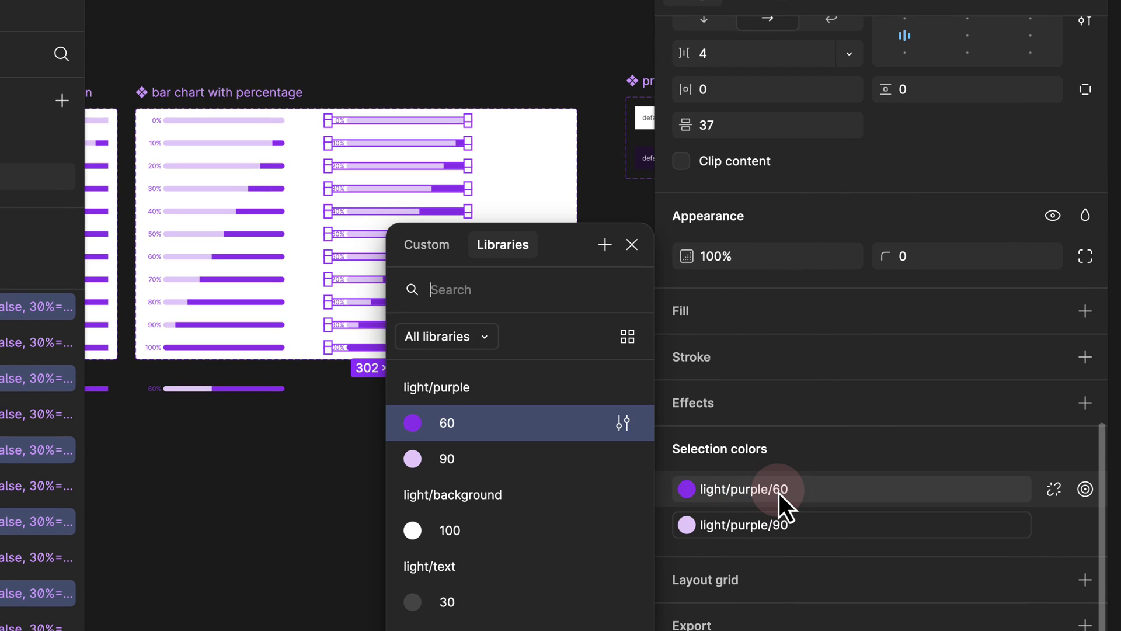
text(dark)
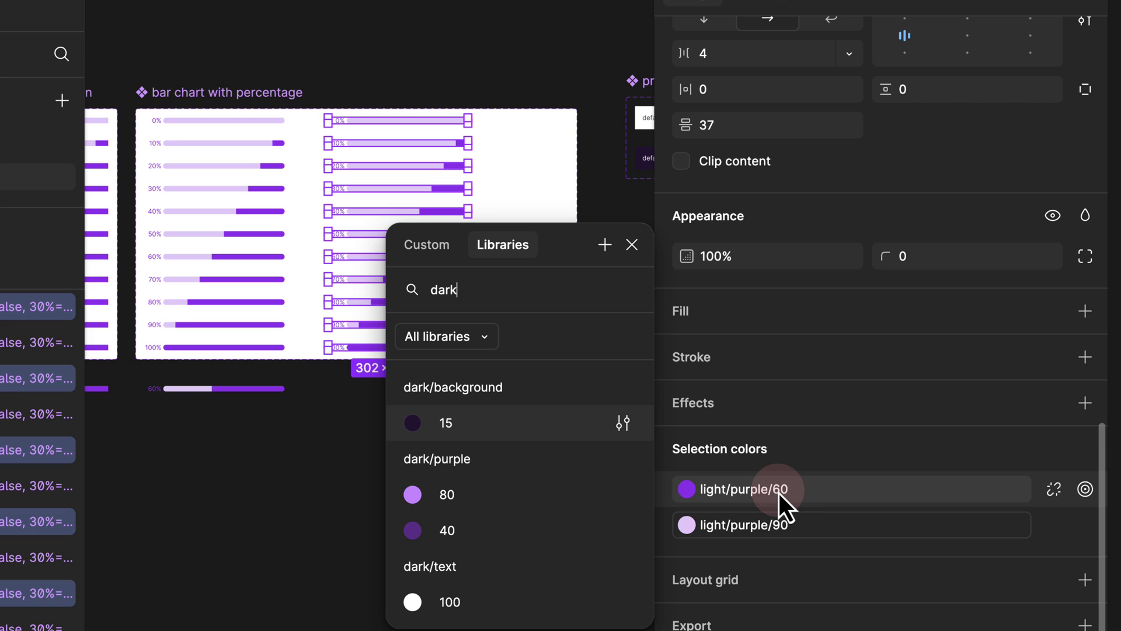
click(441, 495)
Step: Swap light/purple/90 for dark/purple/40 and reselect the 11 recoloured variants
click(743, 525)
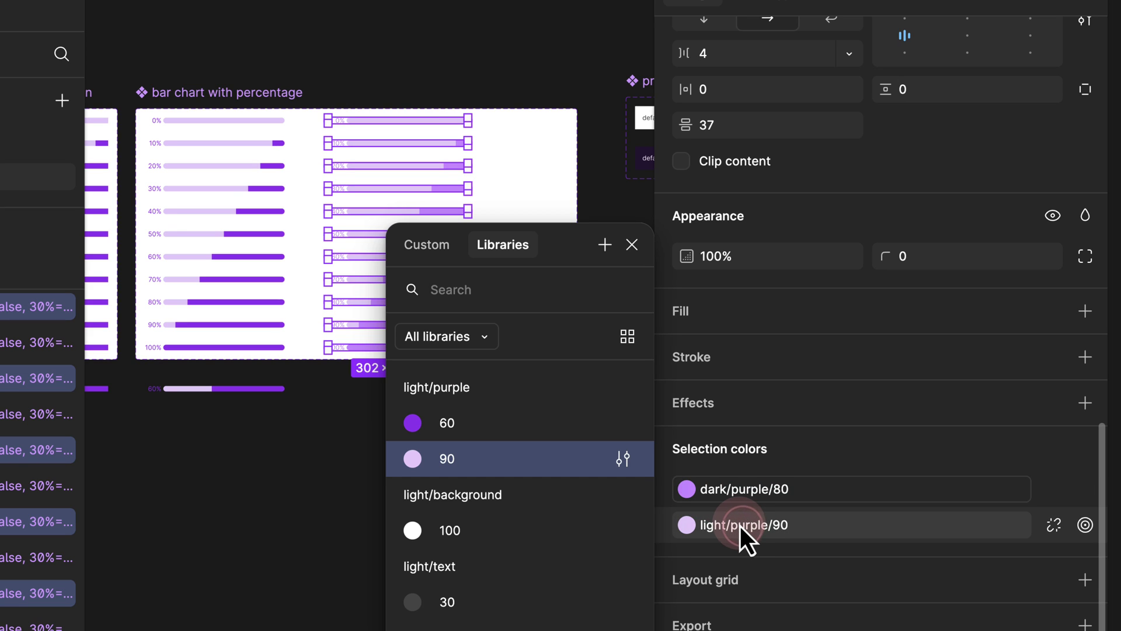
text(dark)
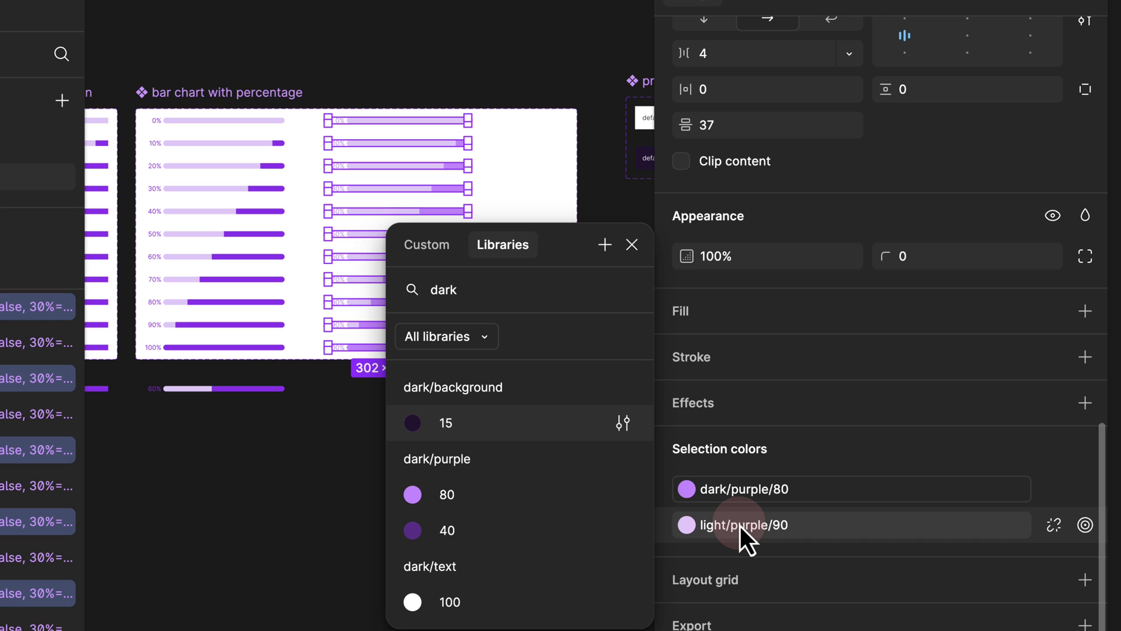
click(461, 530)
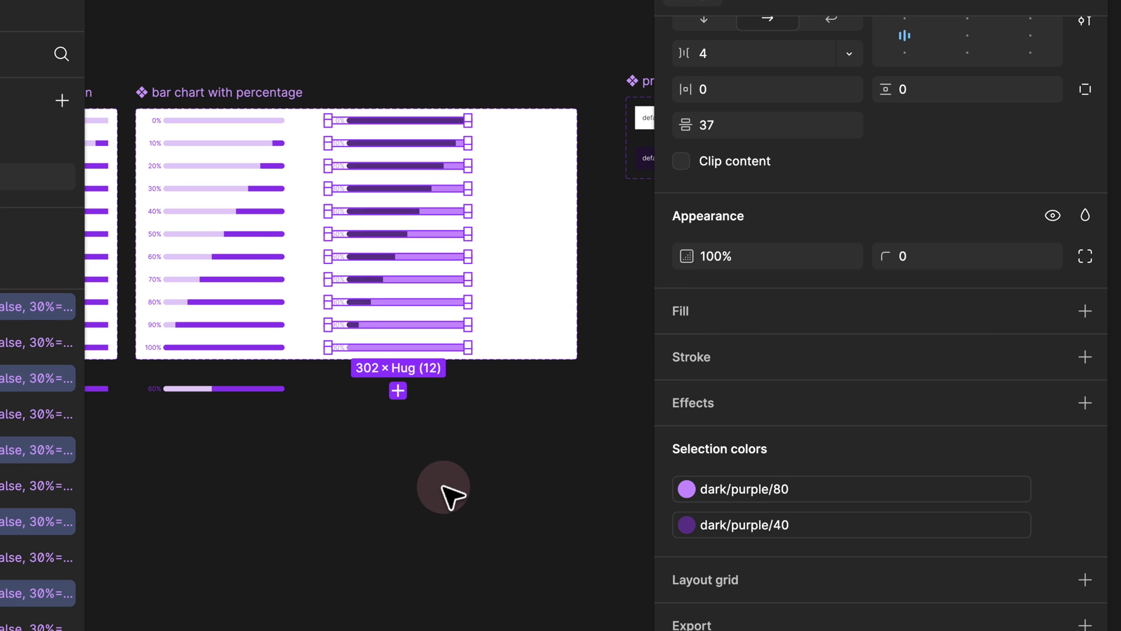
click(444, 488)
scroll(289, 166, up, 3)
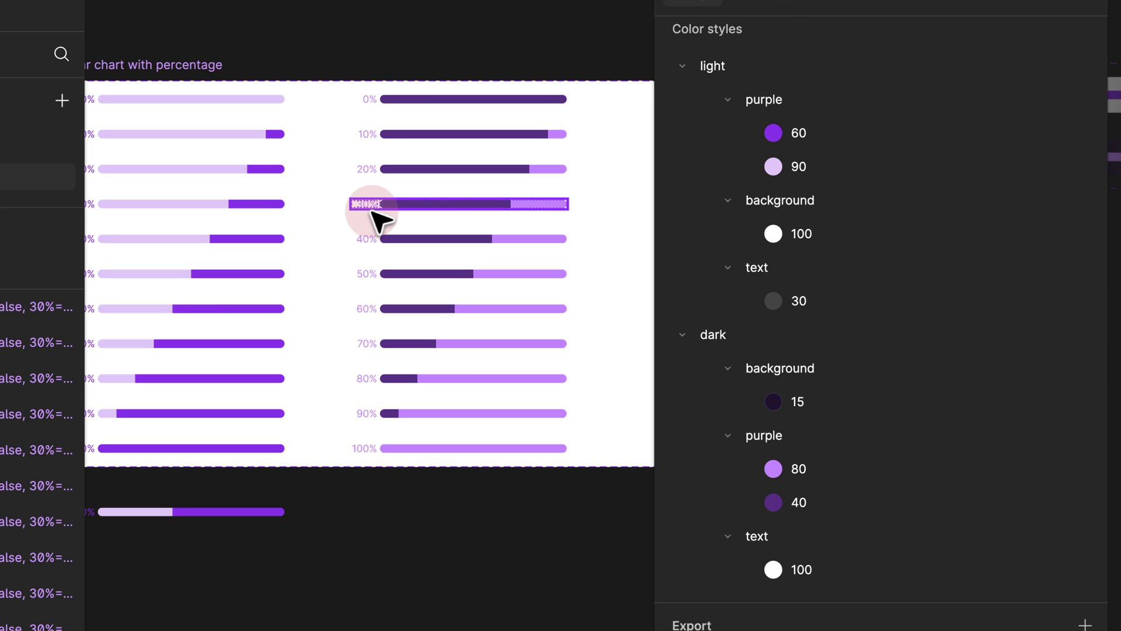
drag(438, 6, 488, 523)
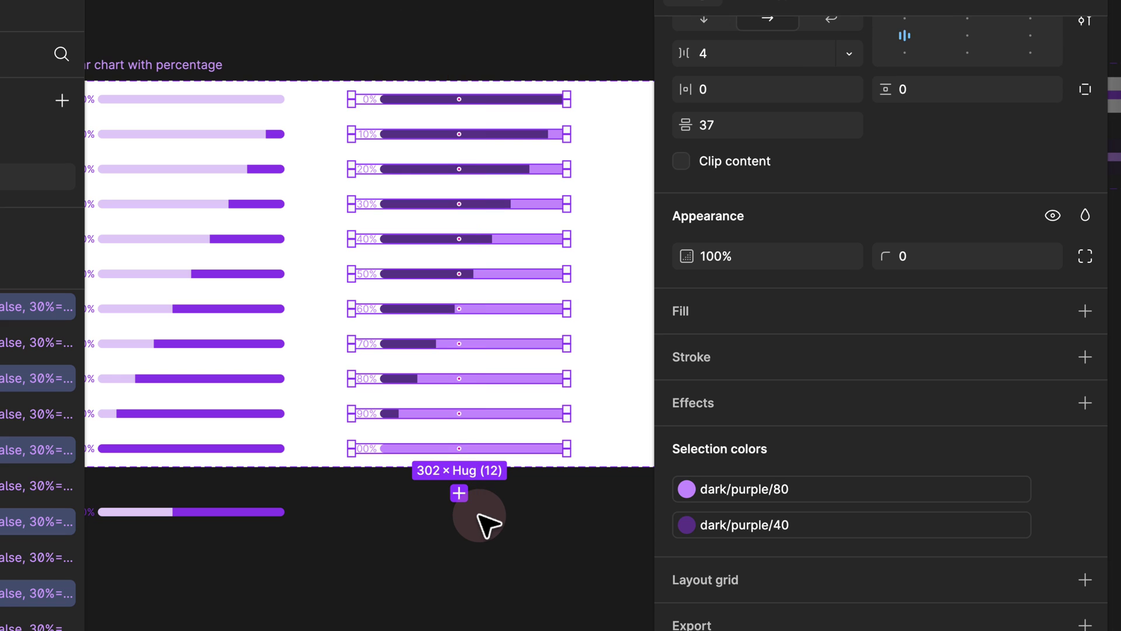
click(740, 391)
Step: Set light to False on the selected dark duplicate variants
click(723, 238)
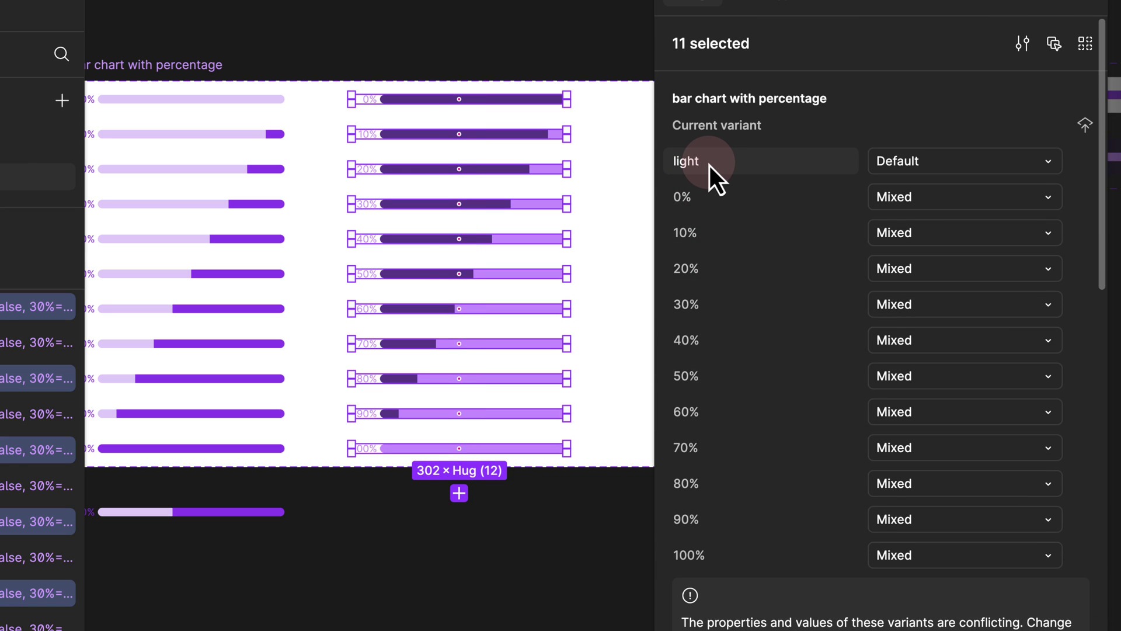
click(925, 161)
text(False)
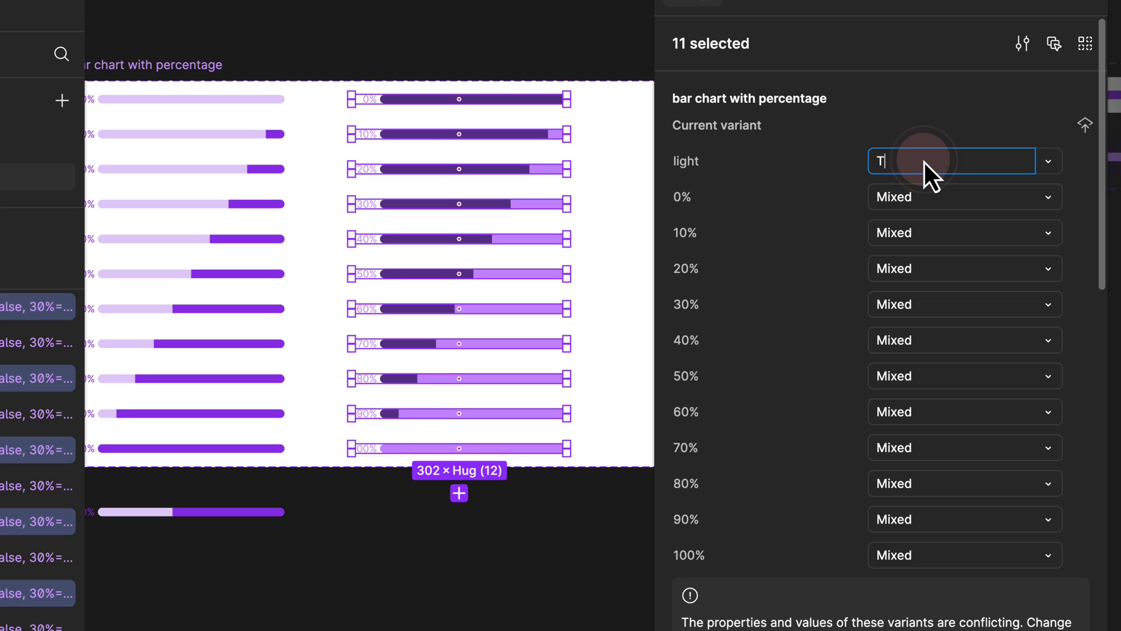
key(Return)
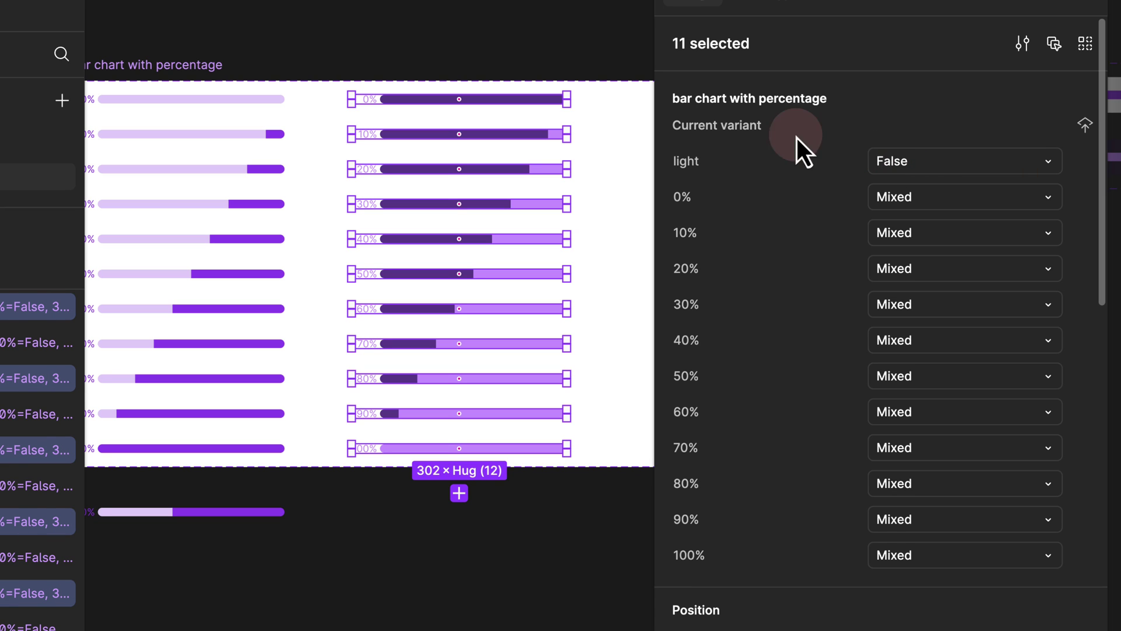
Step: Select each bar column in turn and set the original left-column variants to light=True
scroll(467, 176, right, 5)
drag(343, 12, 275, 438)
click(882, 159)
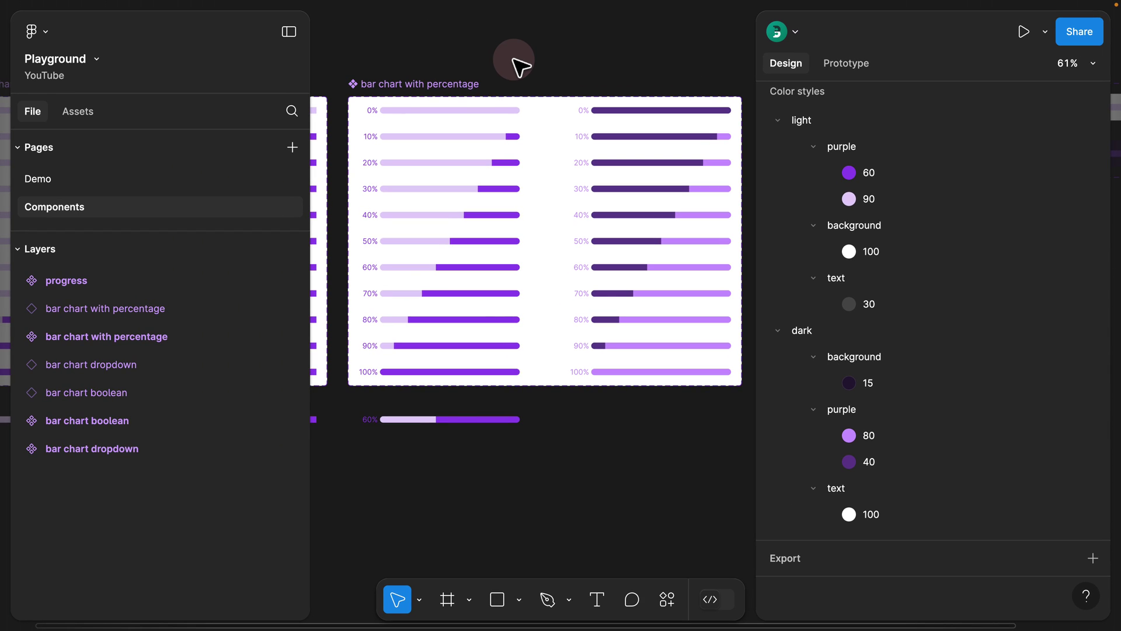
drag(513, 58, 469, 403)
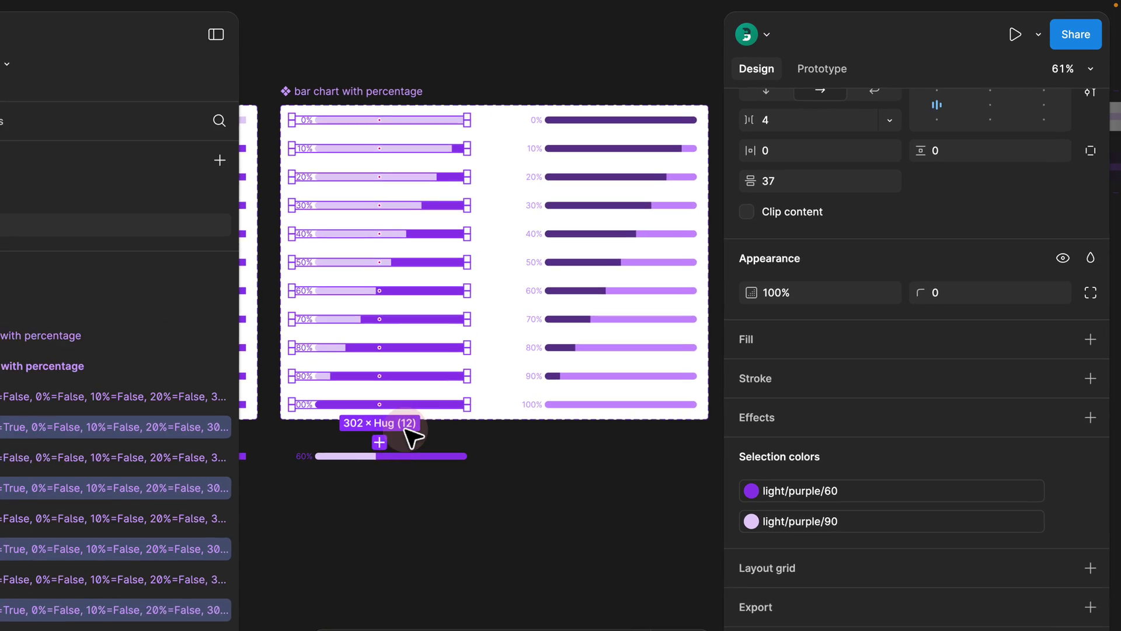
scroll(898, 223, up, 10)
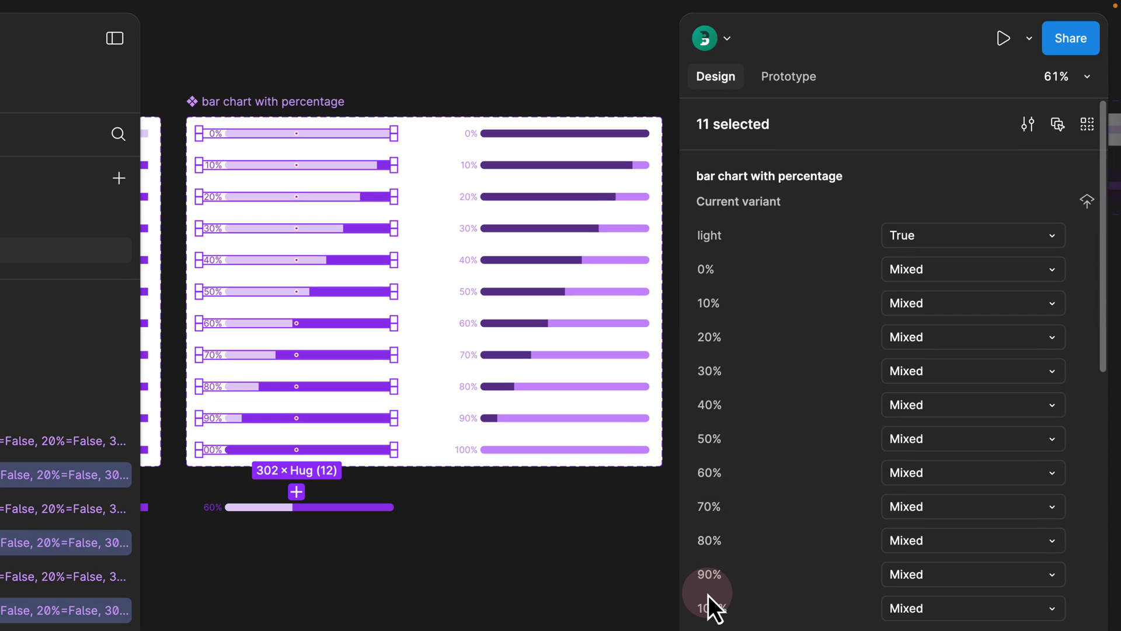
drag(479, 514, 562, 98)
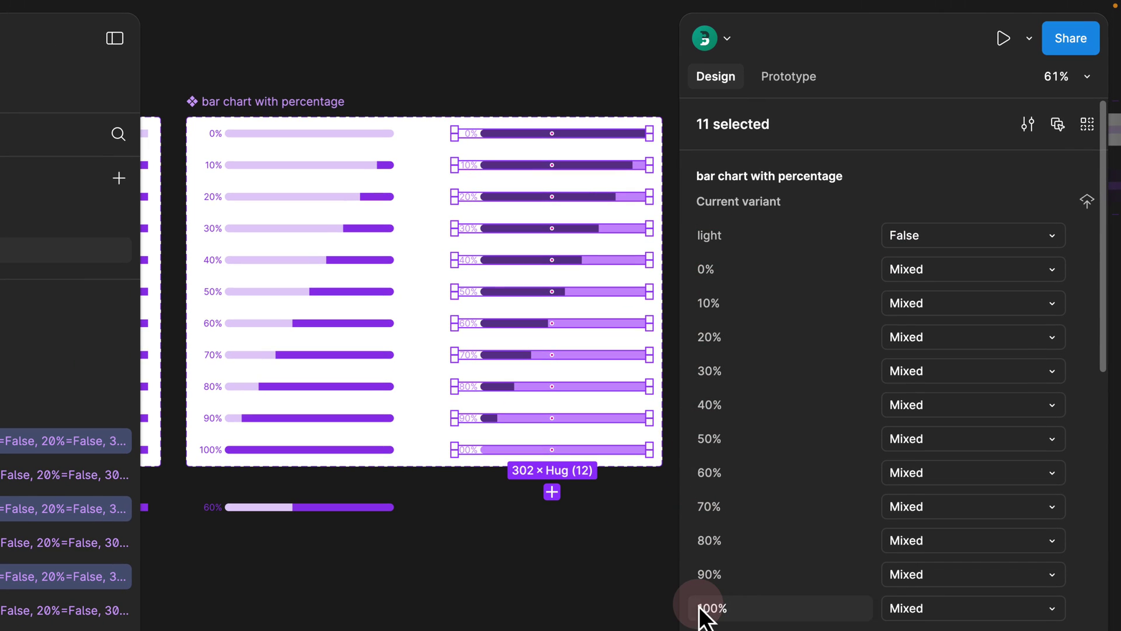
Step: Inspect the progress set's light and dark variants and the dark variant's nested bar chart
click(522, 506)
scroll(532, 516, right, 9)
scroll(468, 383, up, 2)
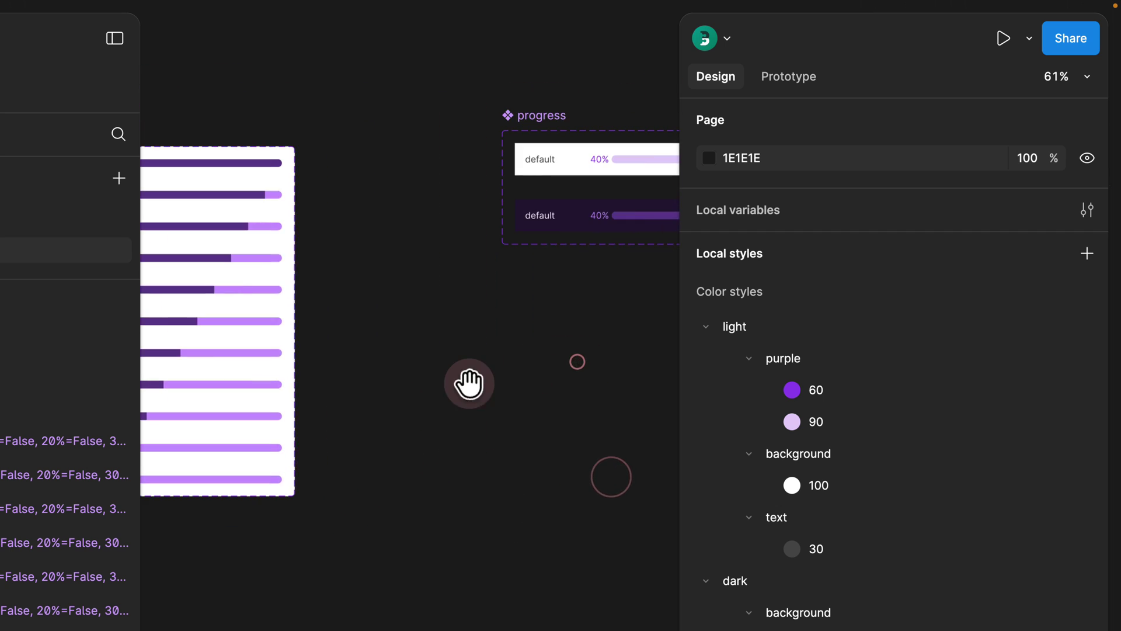
drag(398, 162, 249, 175)
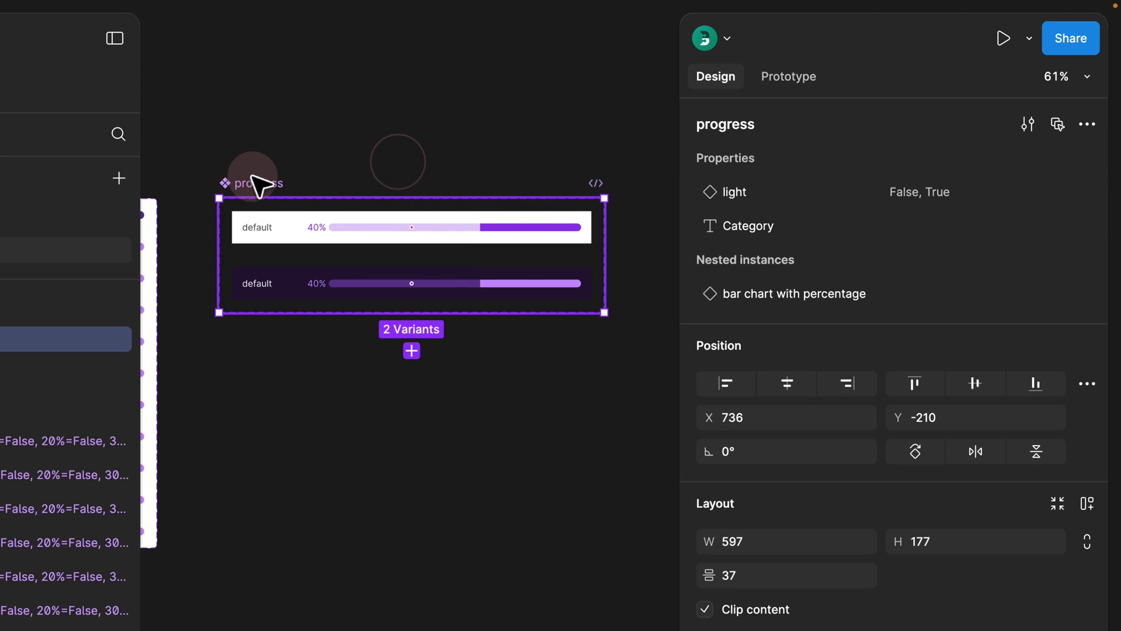
click(359, 229)
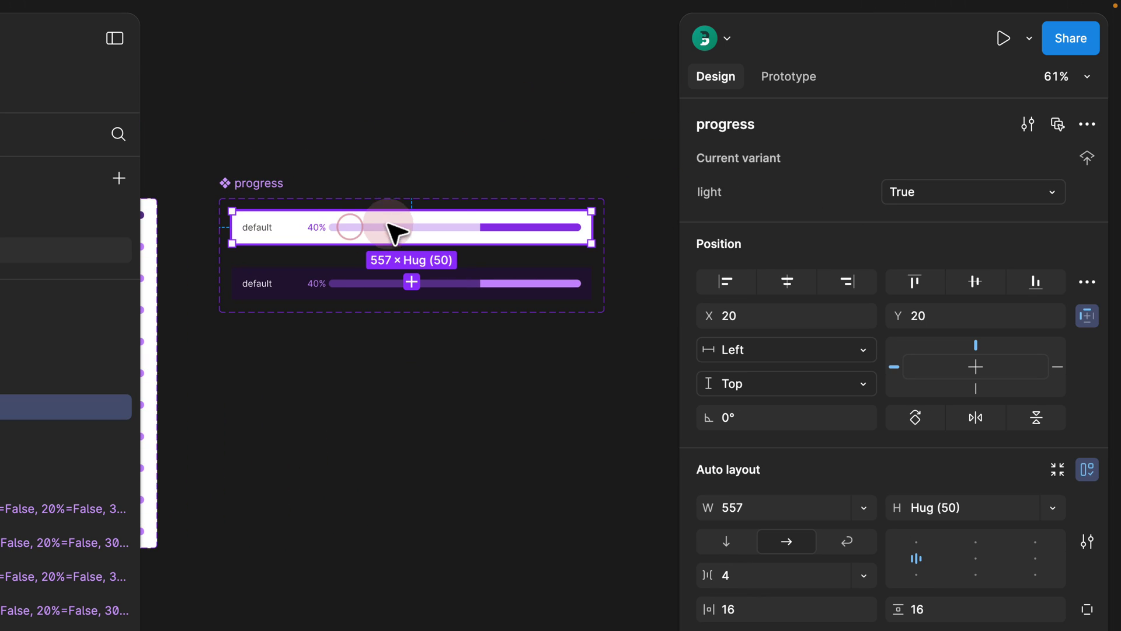
click(299, 285)
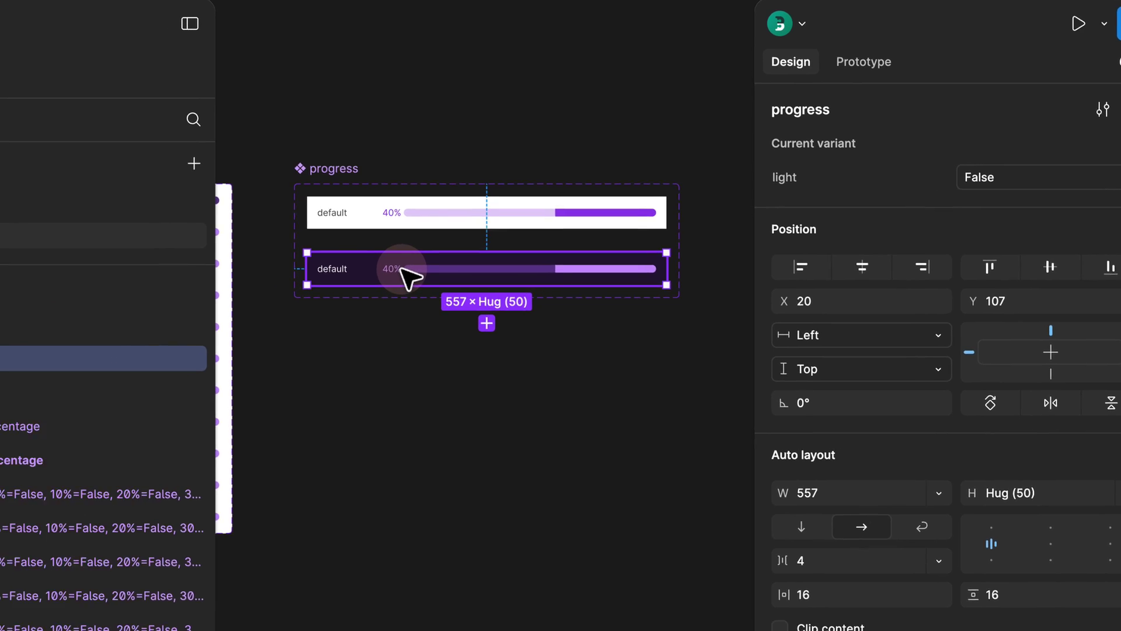
double_click(404, 268)
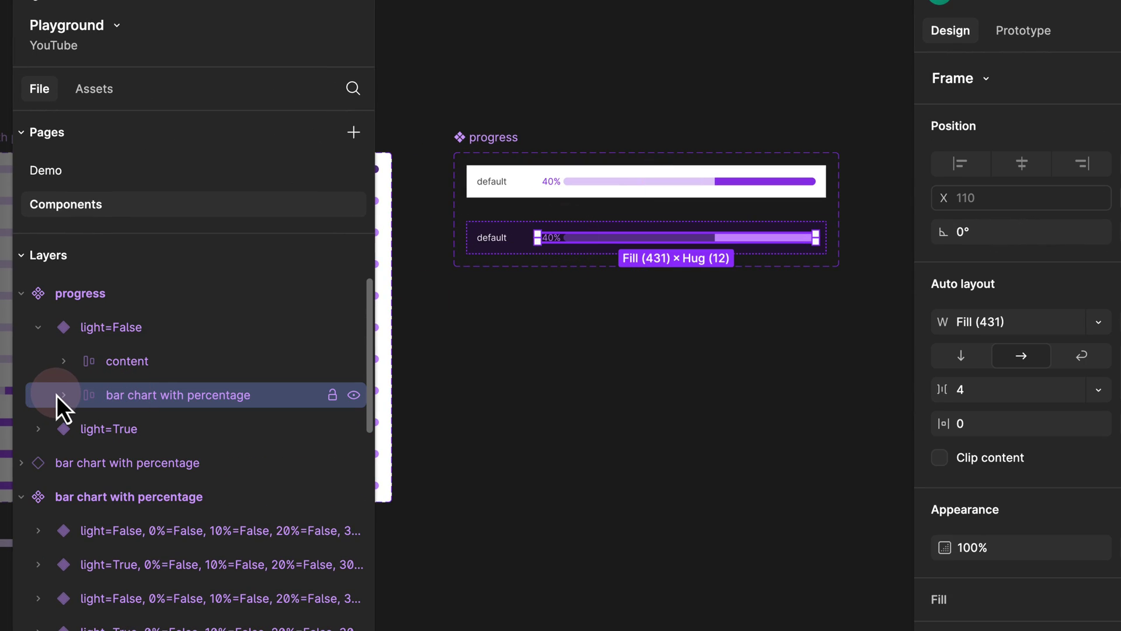
click(58, 395)
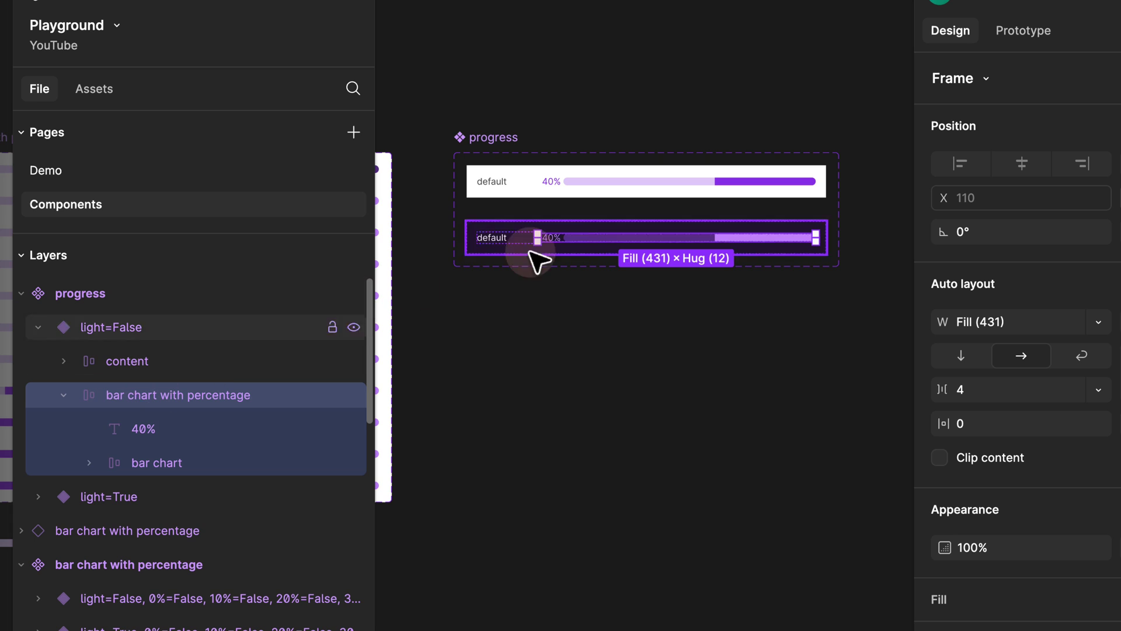
click(555, 283)
Step: Delete the dark progress variant, add a new one below the original, and set light to False
click(523, 245)
key(Delete)
click(517, 188)
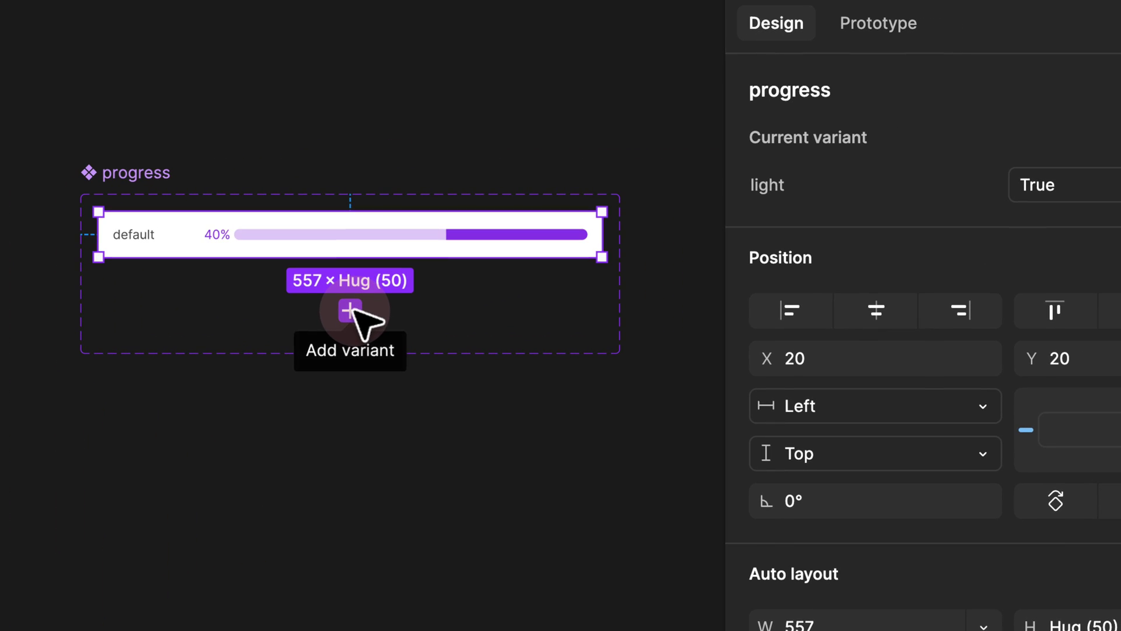
click(646, 235)
drag(233, 248, 208, 297)
text(False)
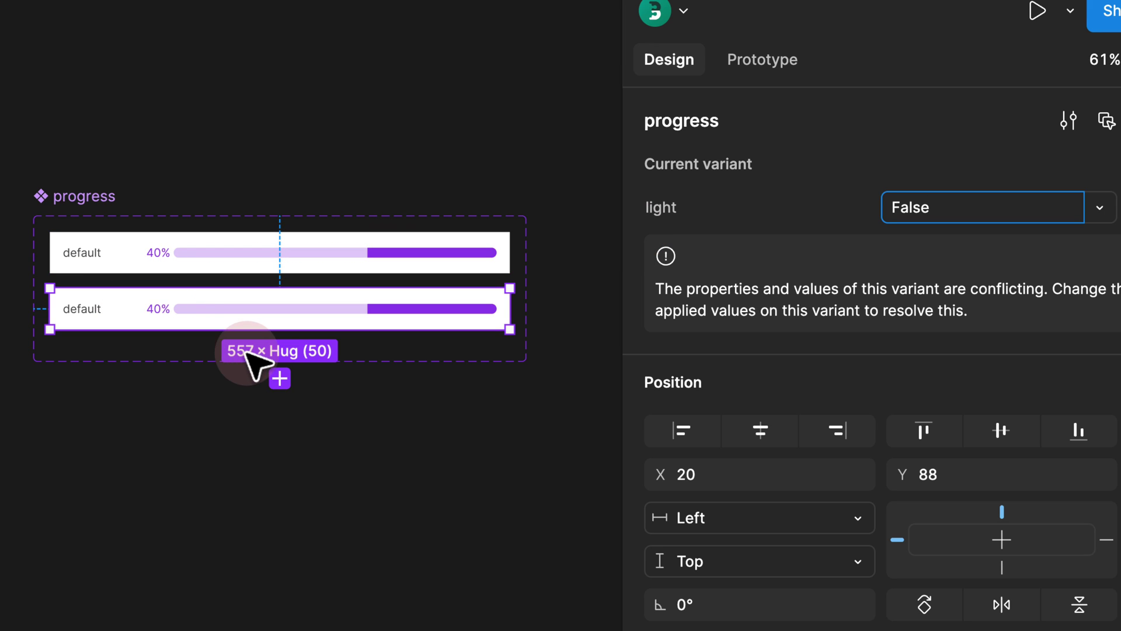
double_click(195, 315)
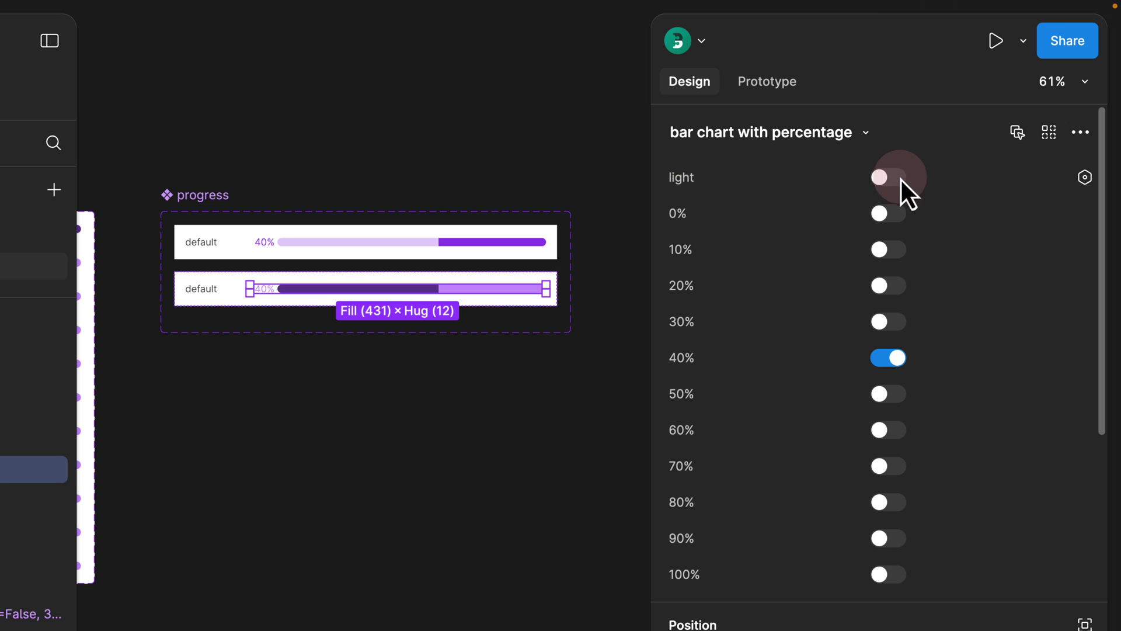
Step: Give the new progress variant a dark/background/15 fill and dark/text/100 text colour
click(232, 304)
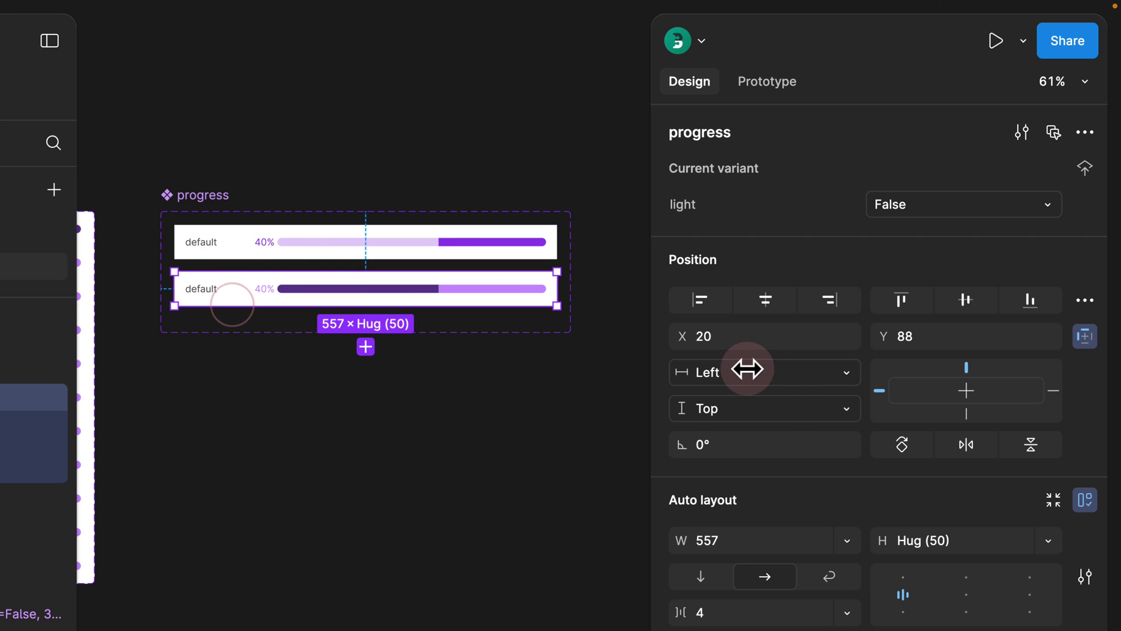
scroll(786, 412, down, 5)
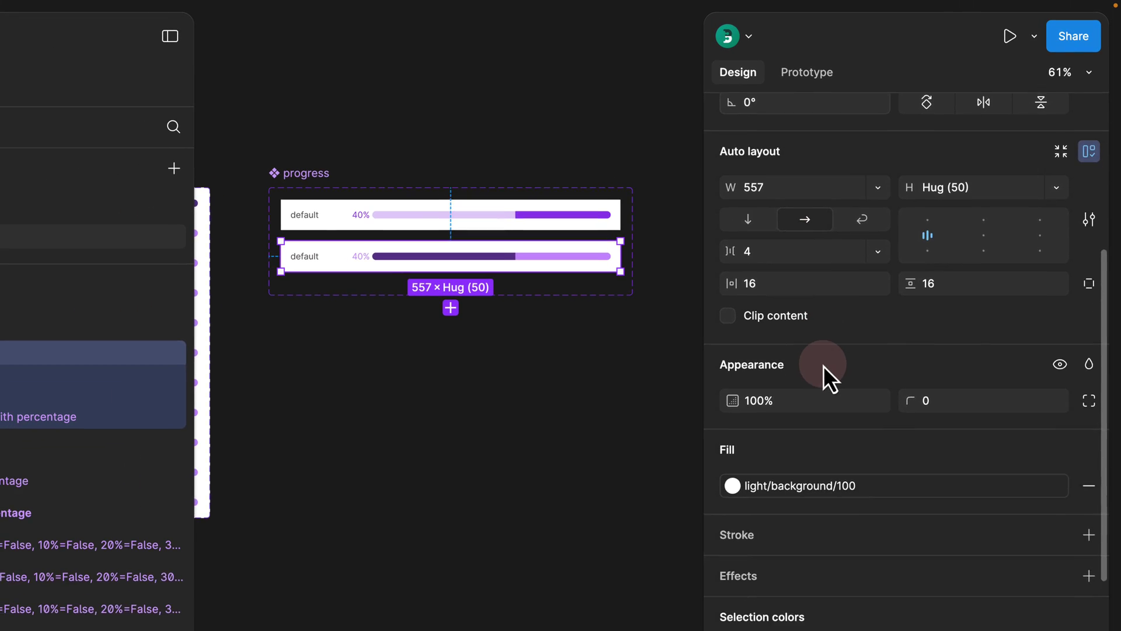
scroll(823, 366, down, 3)
click(828, 371)
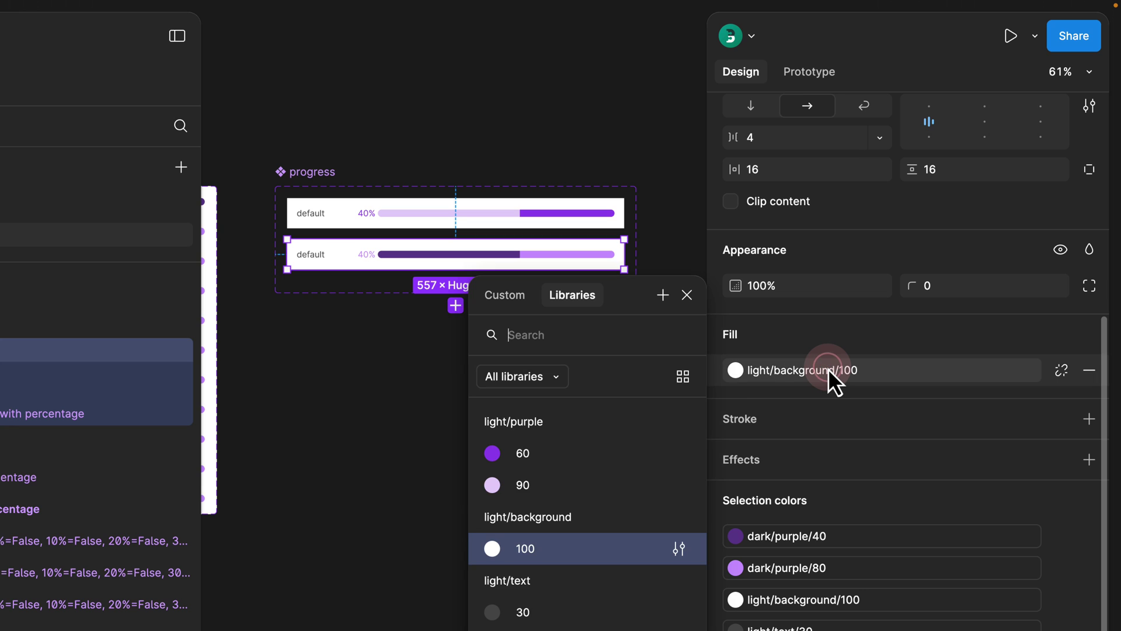
text(dark)
click(584, 449)
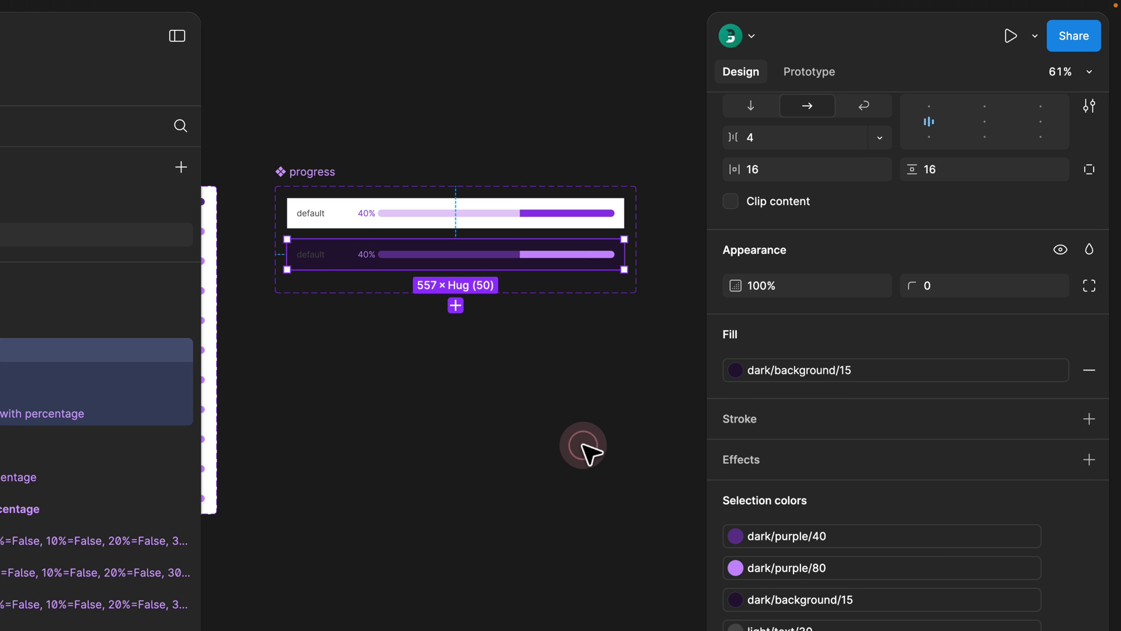
click(762, 626)
text(dark)
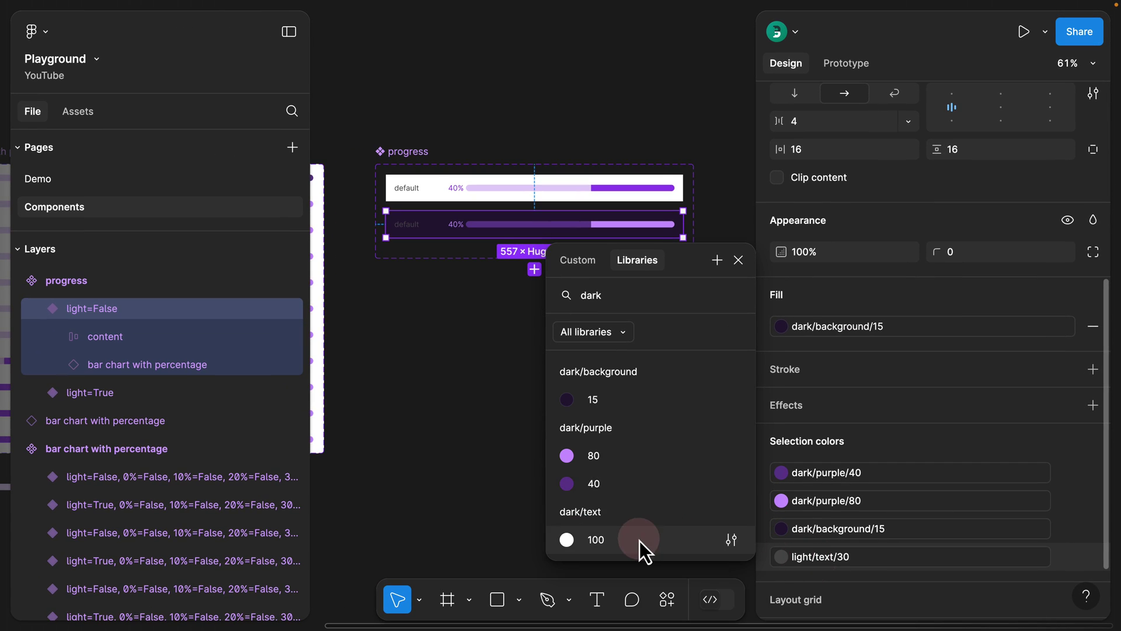
click(573, 612)
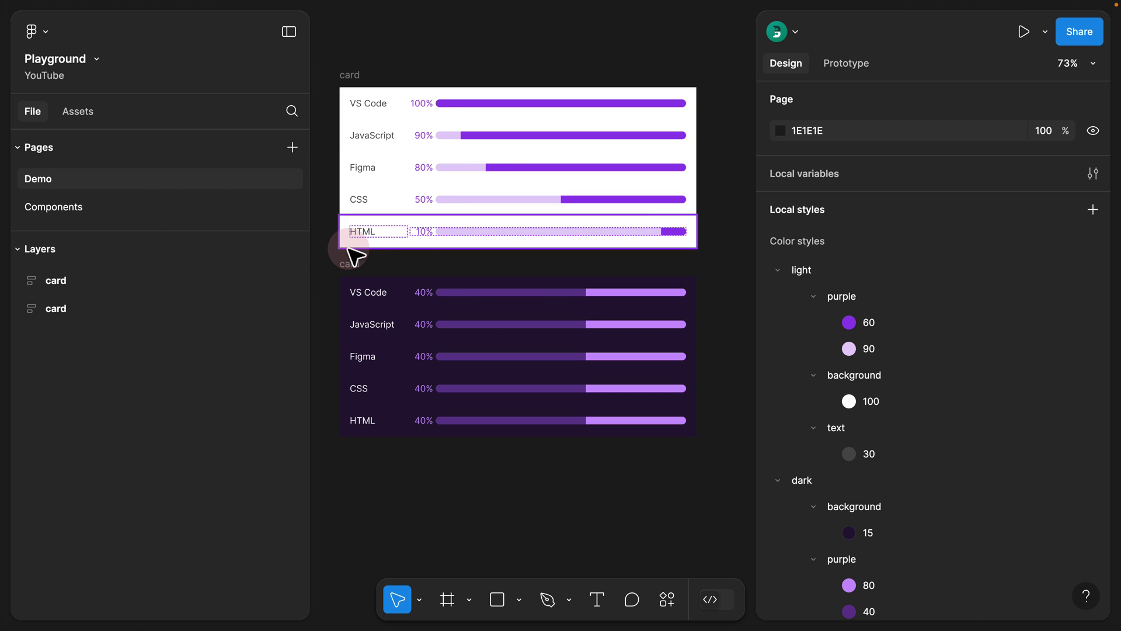
Step: Delete the old dark card, duplicate the light card below, and switch its progress rows' light off
click(360, 264)
key(Delete)
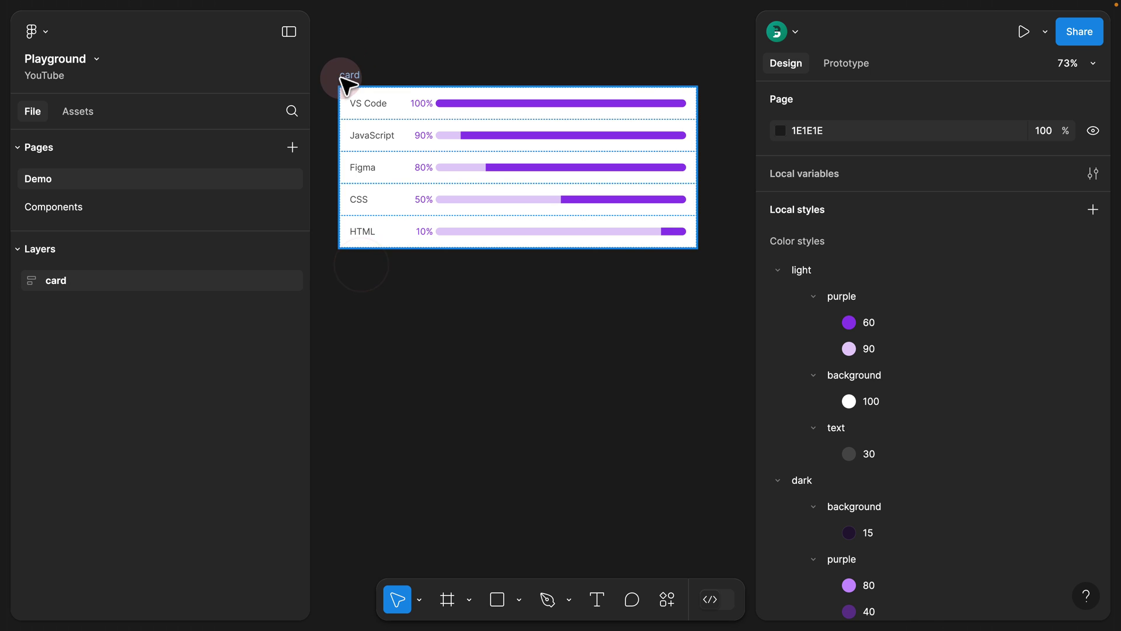
drag(346, 77, 348, 271)
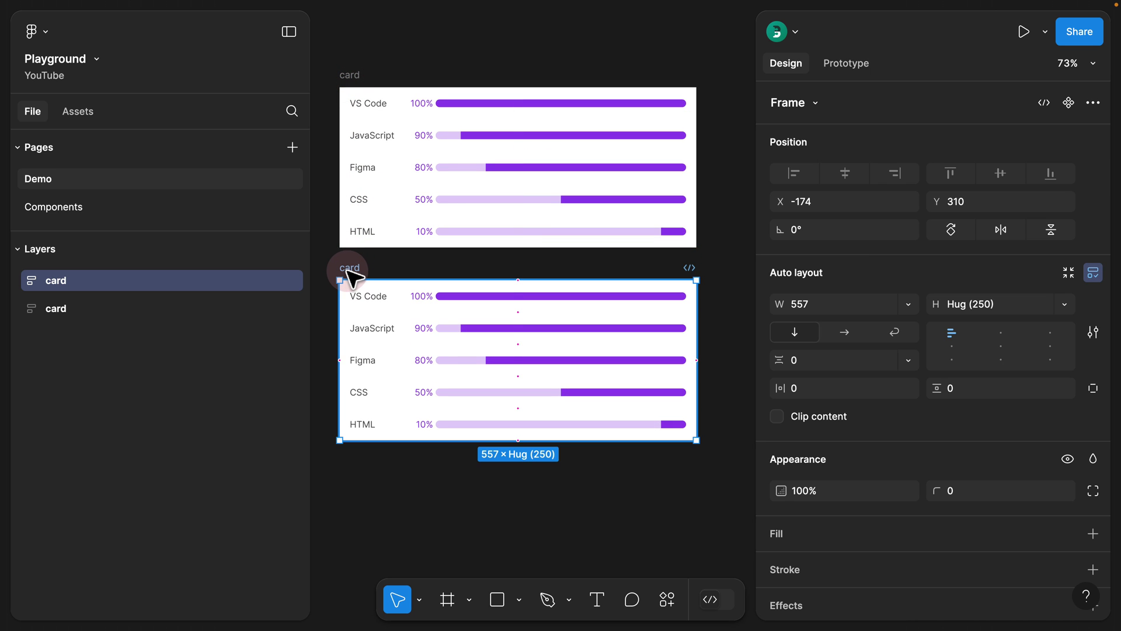
key(Return)
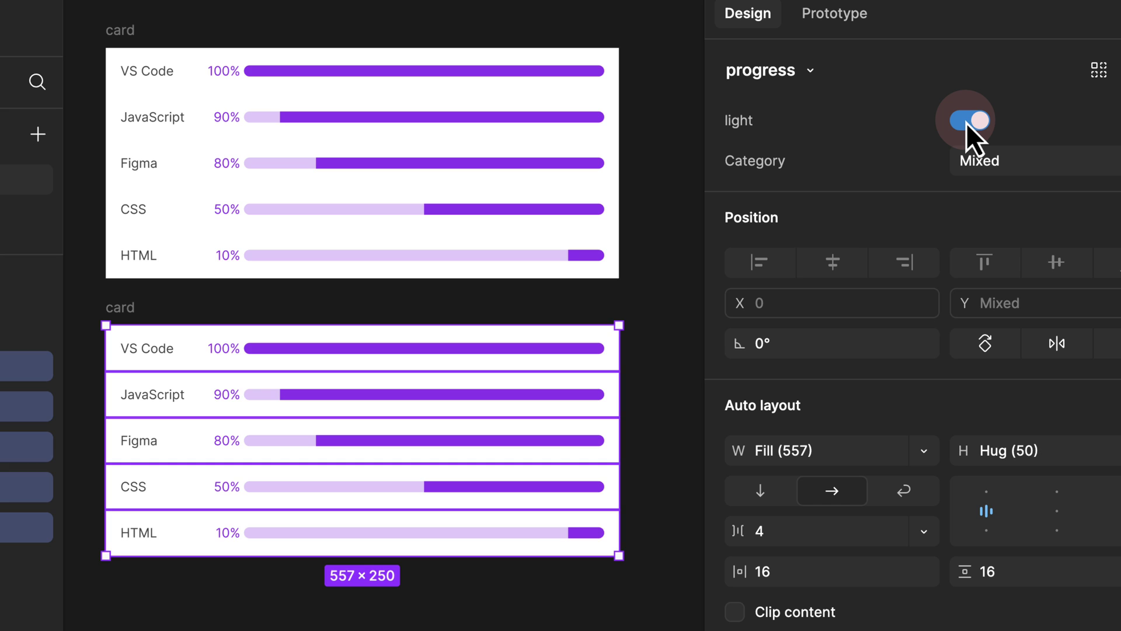
click(966, 123)
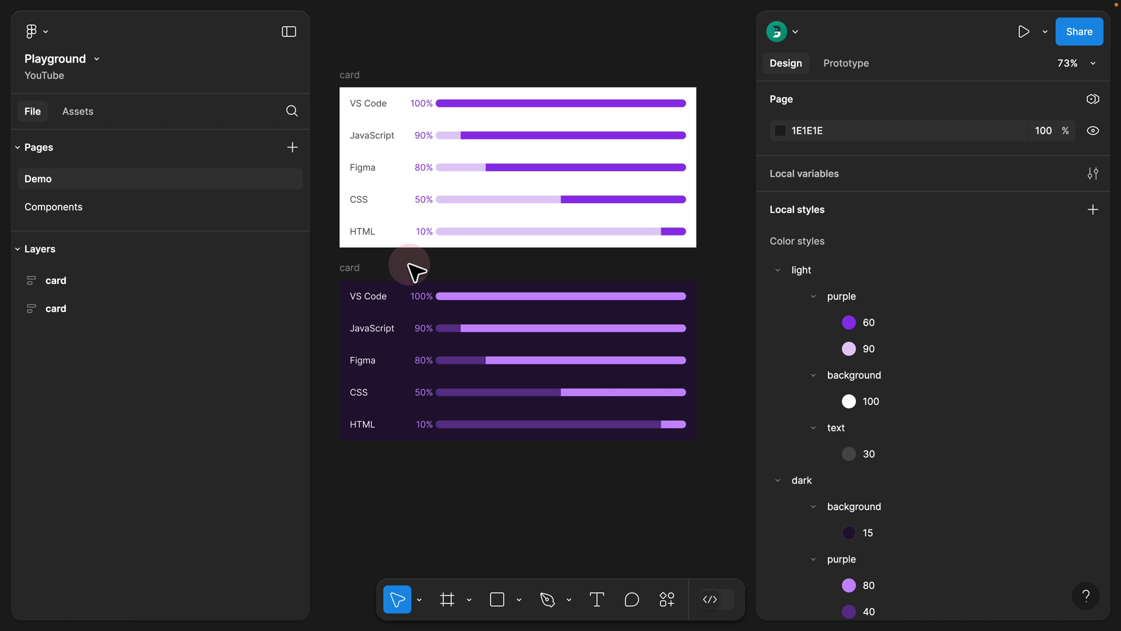
Step: Drag the dark background style group under the purple group in Local styles
scroll(1022, 272, down, 3)
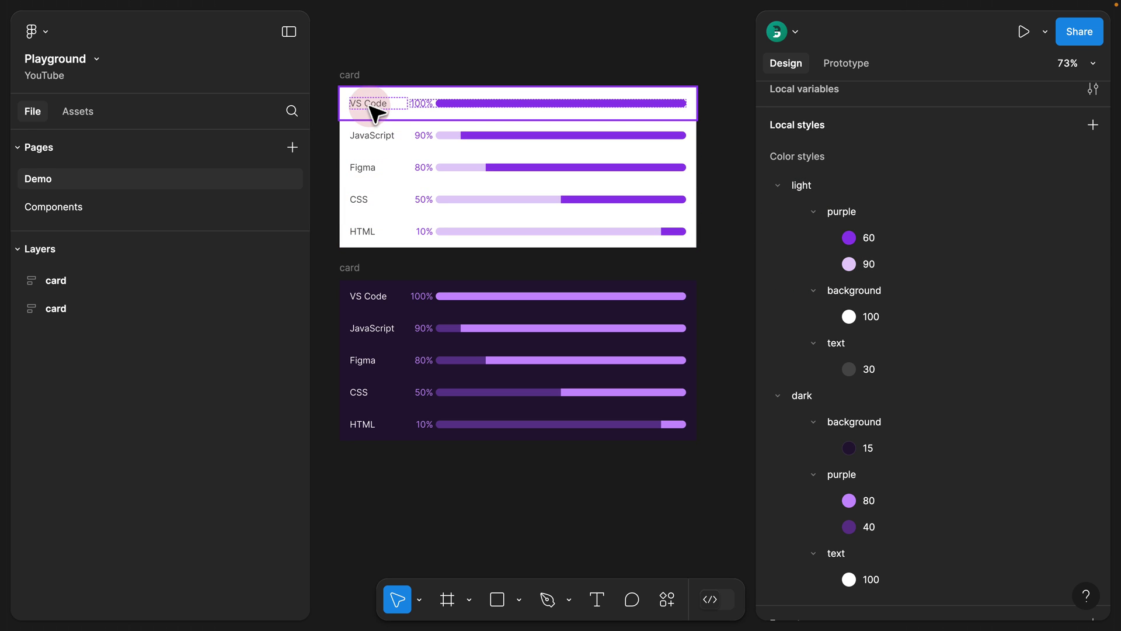
click(362, 83)
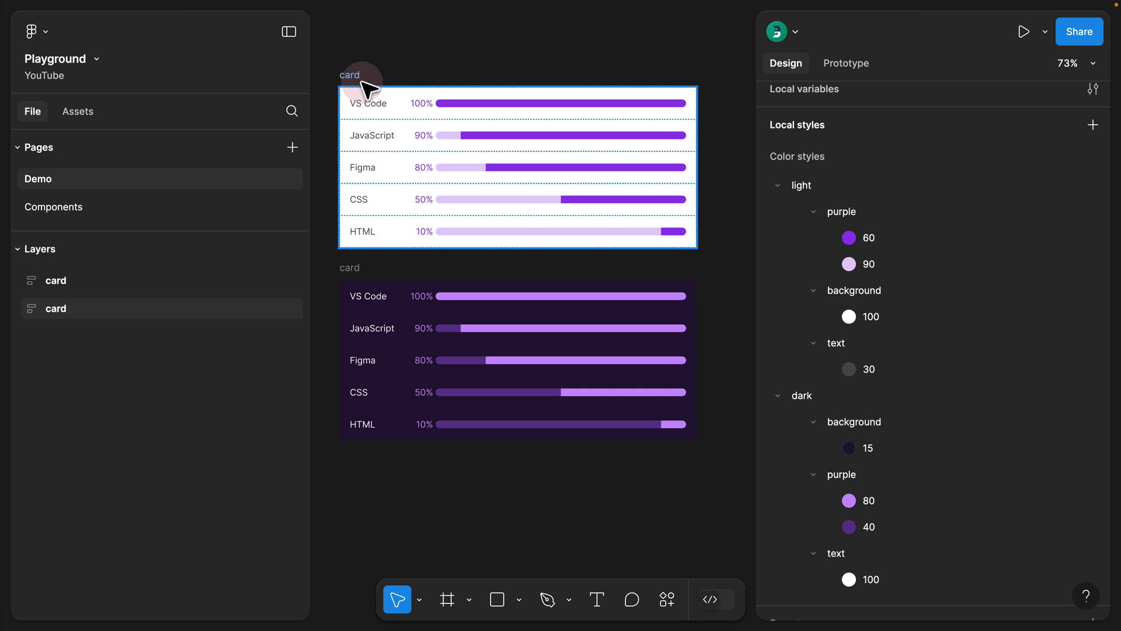
key(Escape)
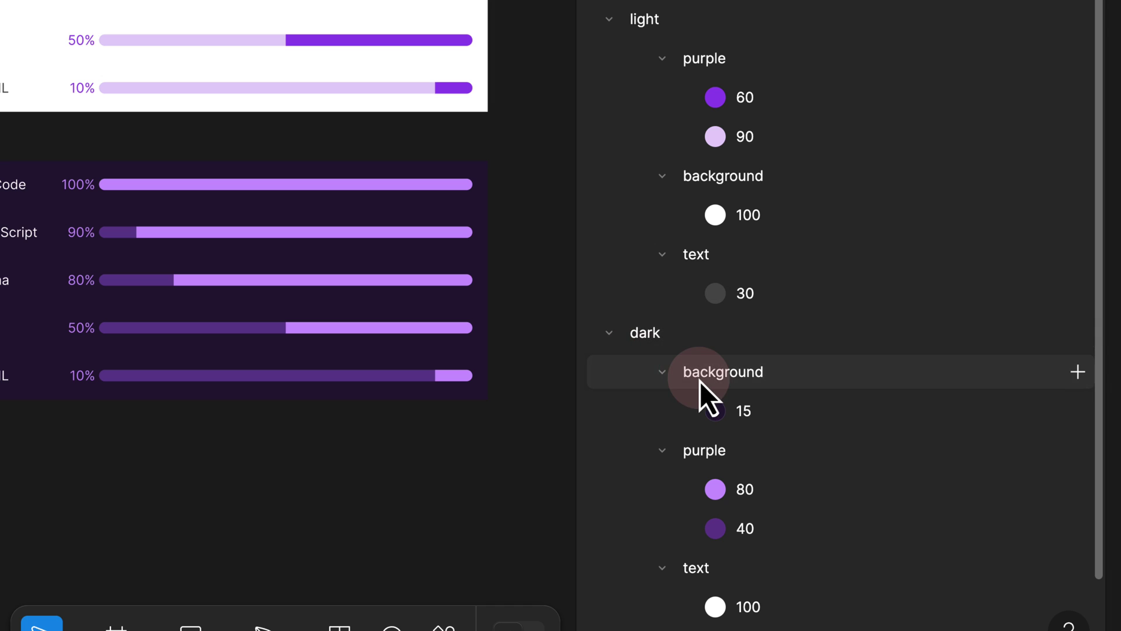
drag(703, 377, 720, 455)
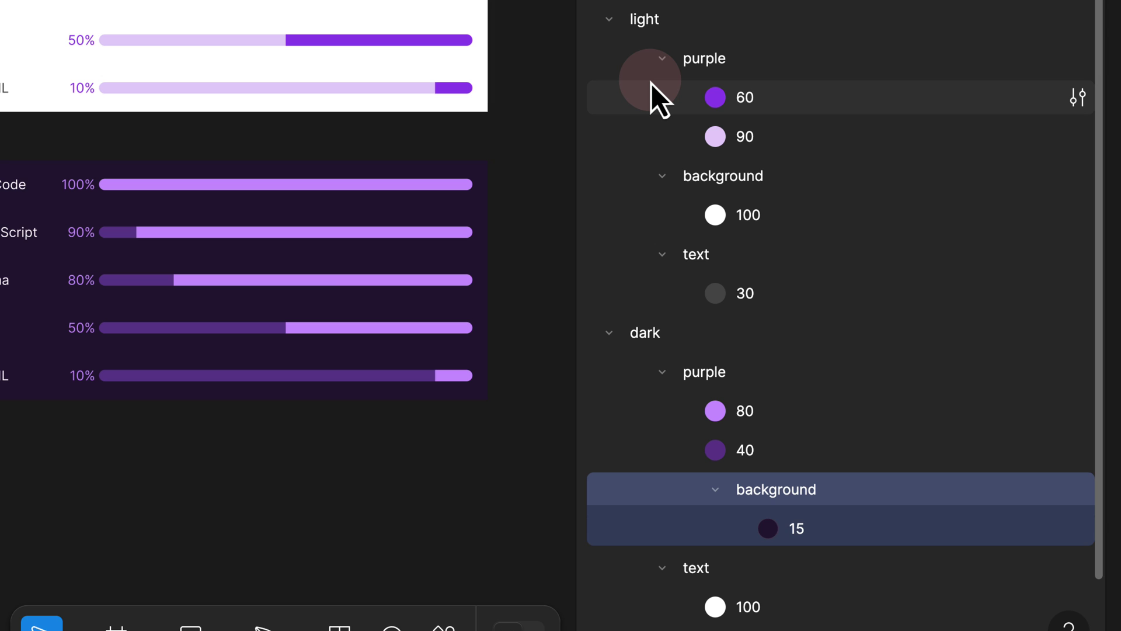
Step: Collapse and expand the light and dark style groups to tidy the styles list
click(609, 20)
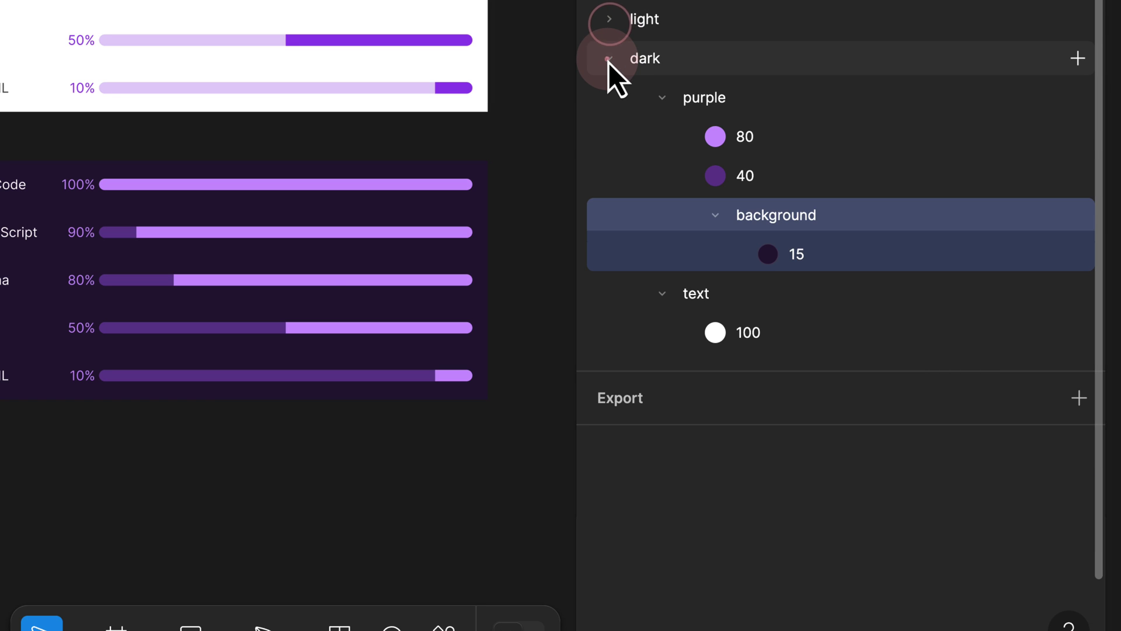
click(608, 59)
click(609, 20)
click(662, 58)
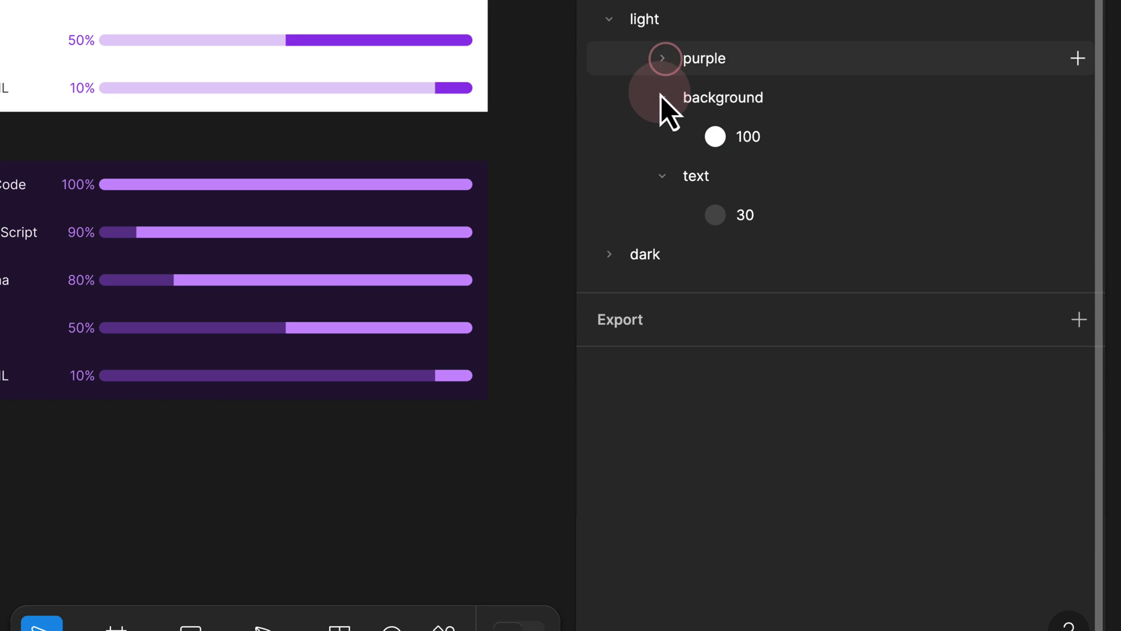
click(661, 97)
click(662, 136)
click(610, 176)
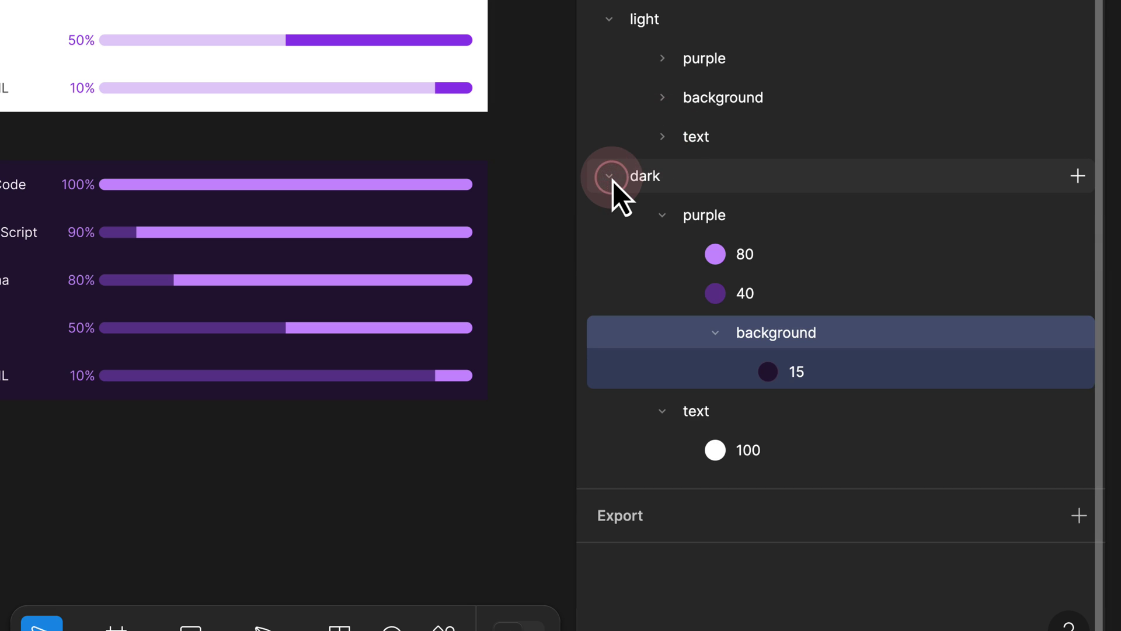
click(663, 216)
click(661, 255)
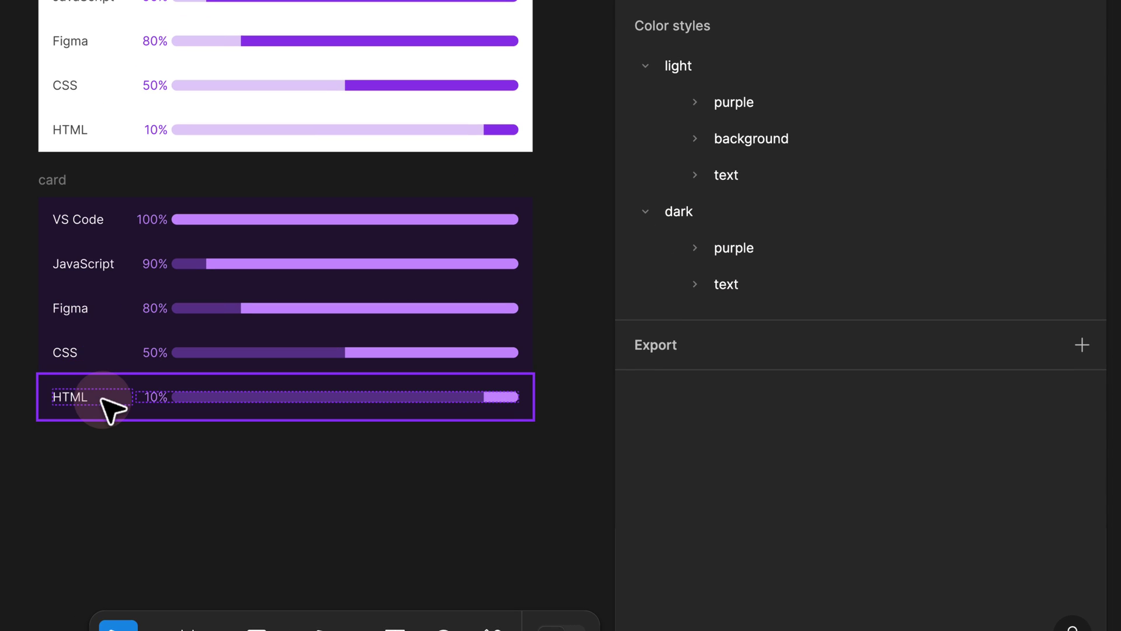
click(692, 252)
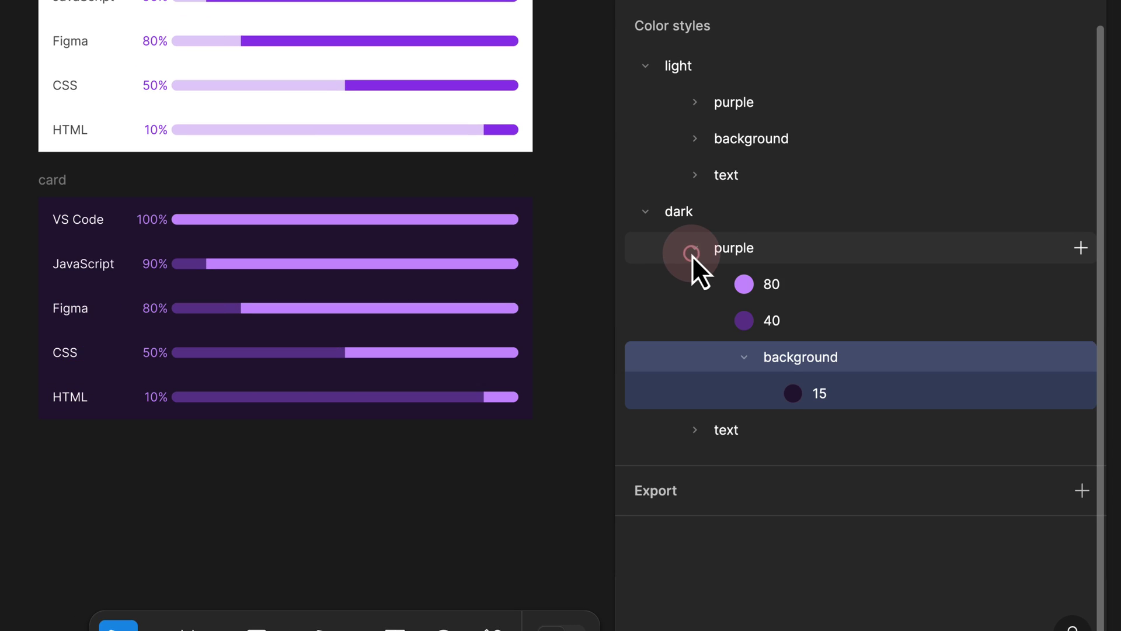
Step: Move the dark background 15 style into the dark/purple group beside 80 and 40
click(771, 318)
click(752, 251)
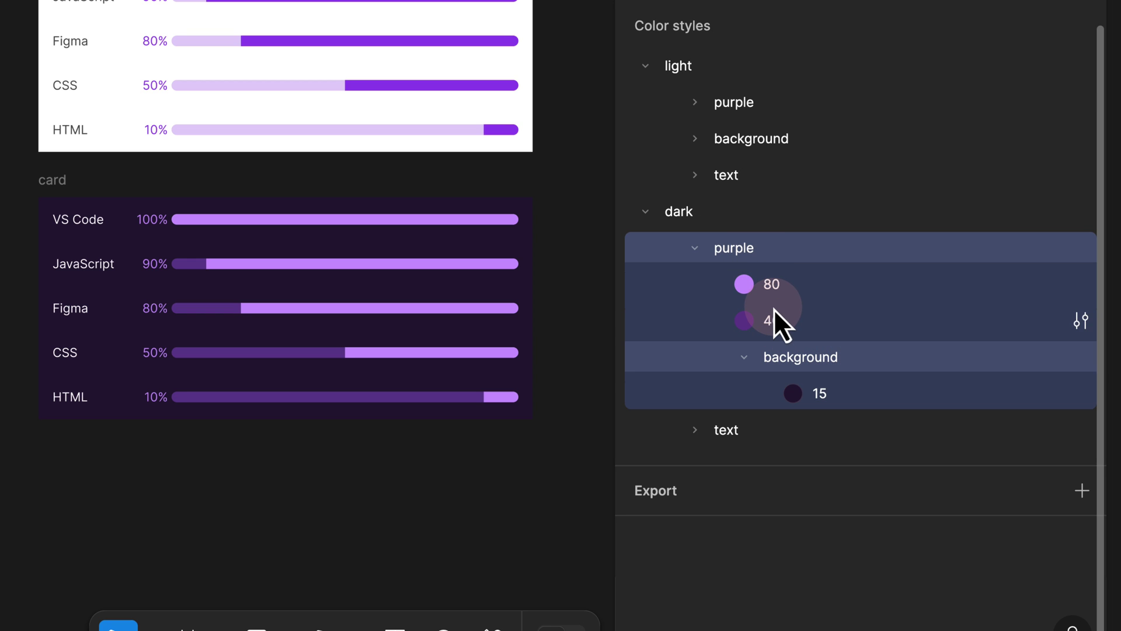
click(797, 363)
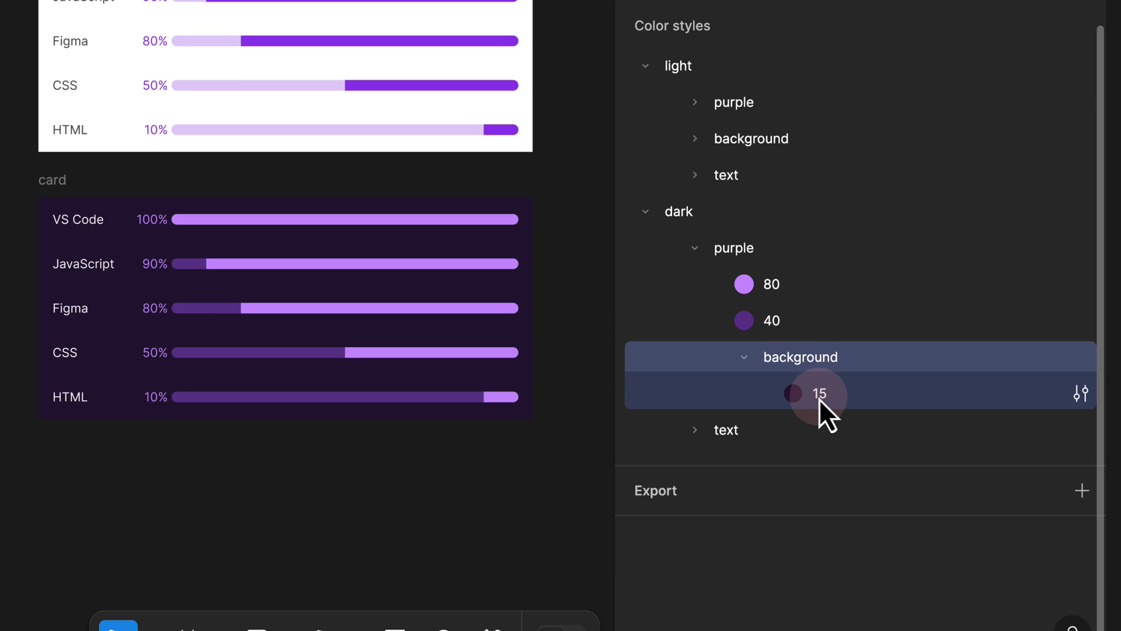
drag(814, 394, 781, 351)
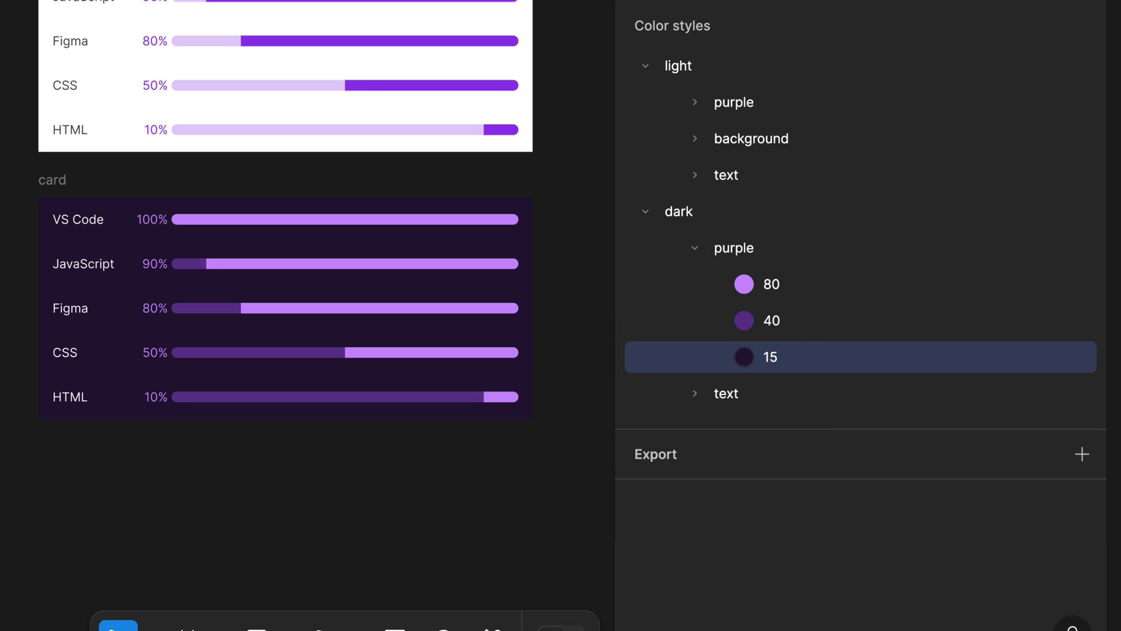
key(shift+1)
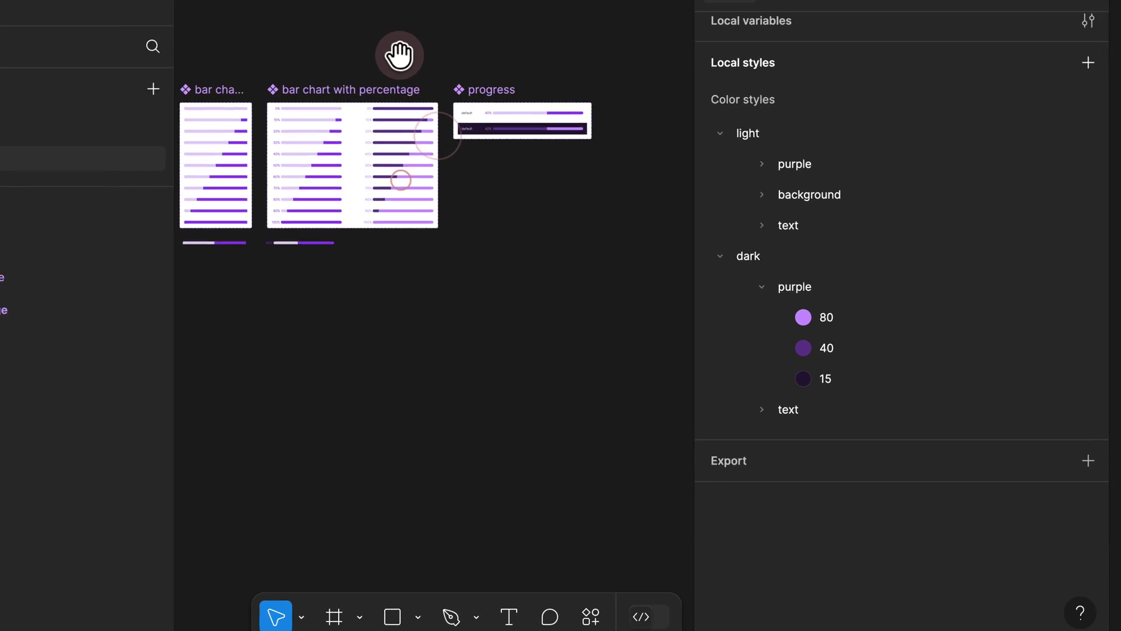
Step: Move the small progress bar down and drag the bar chart set's bottom edge to make it taller
drag(300, 243, 305, 384)
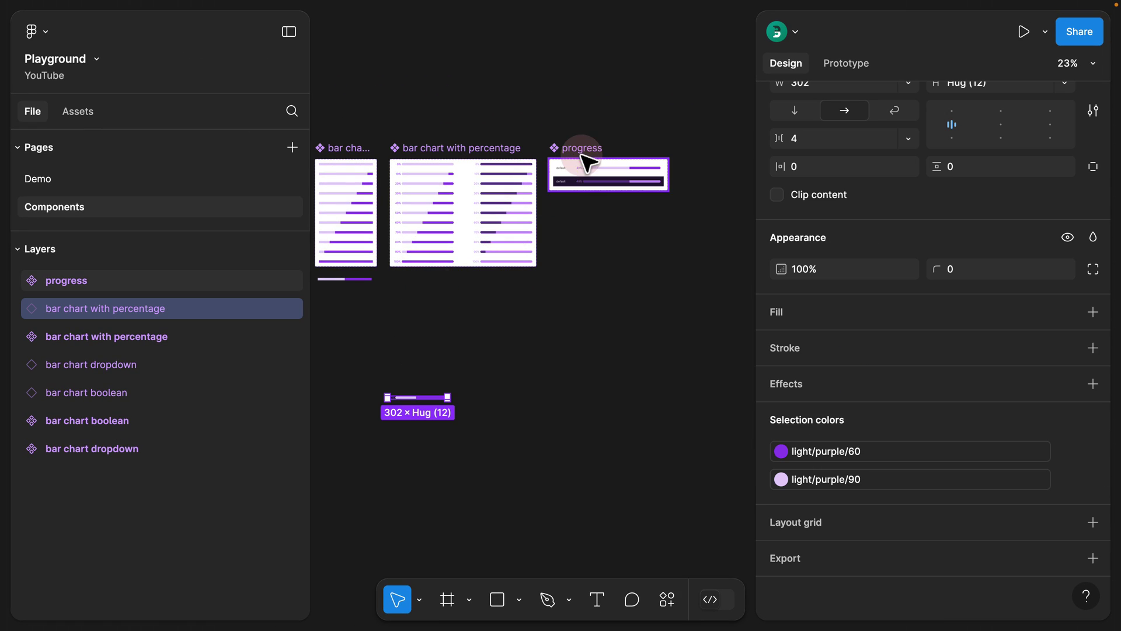
click(471, 147)
drag(465, 266, 473, 374)
click(491, 72)
Step: Select all 22 light and dark bars and Alt-drag them below to duplicate them
scroll(491, 75, up, 5)
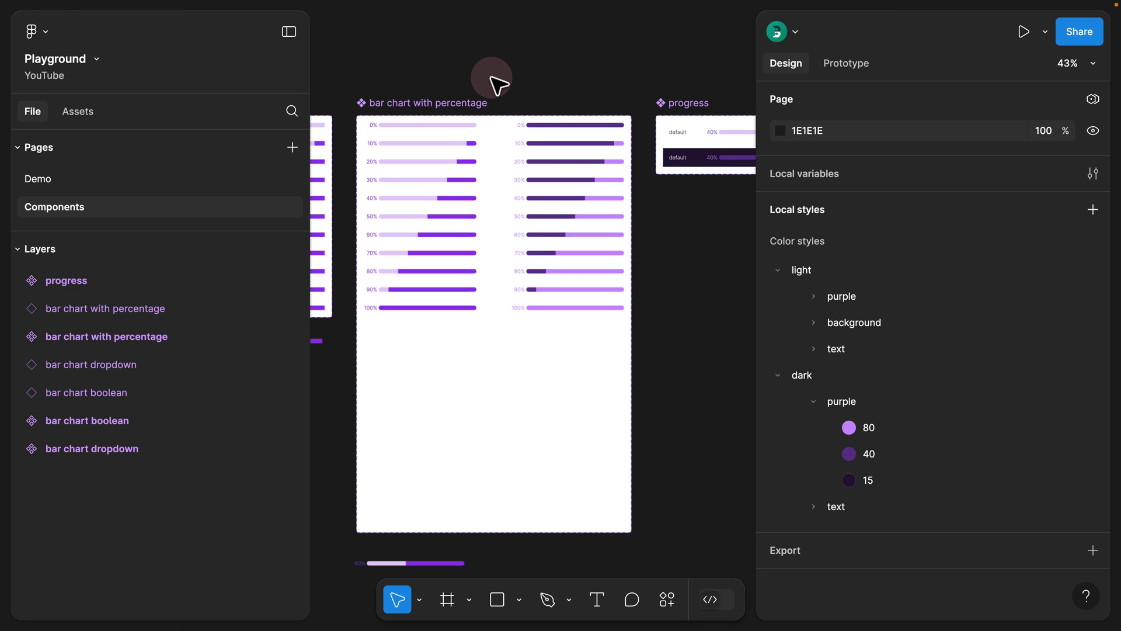
drag(528, 58, 458, 295)
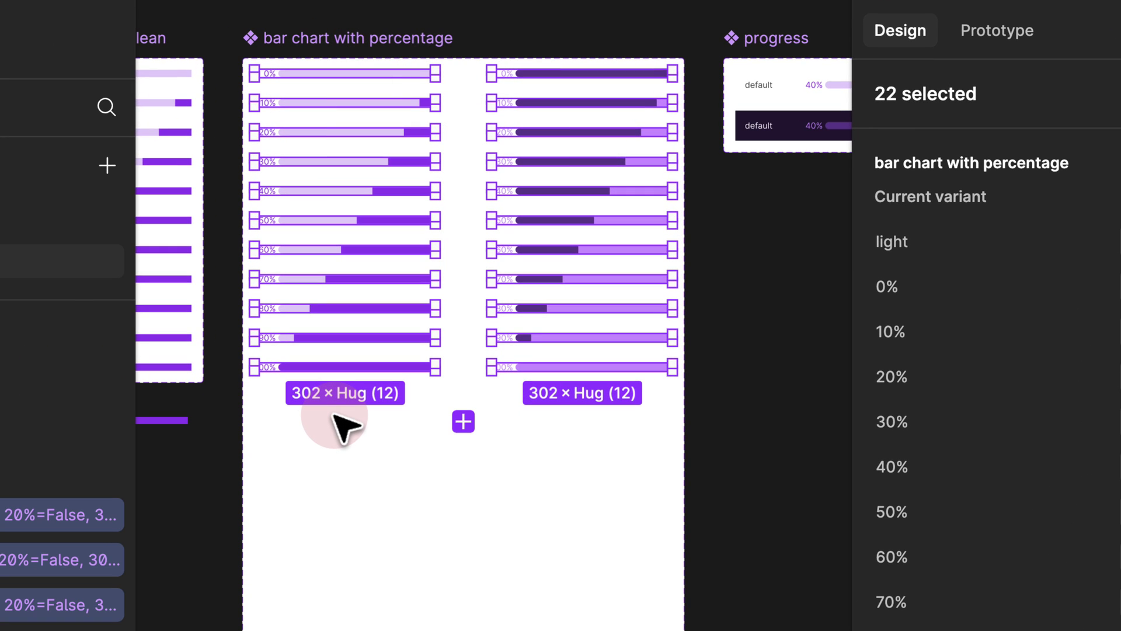
mouse_move(531, 125)
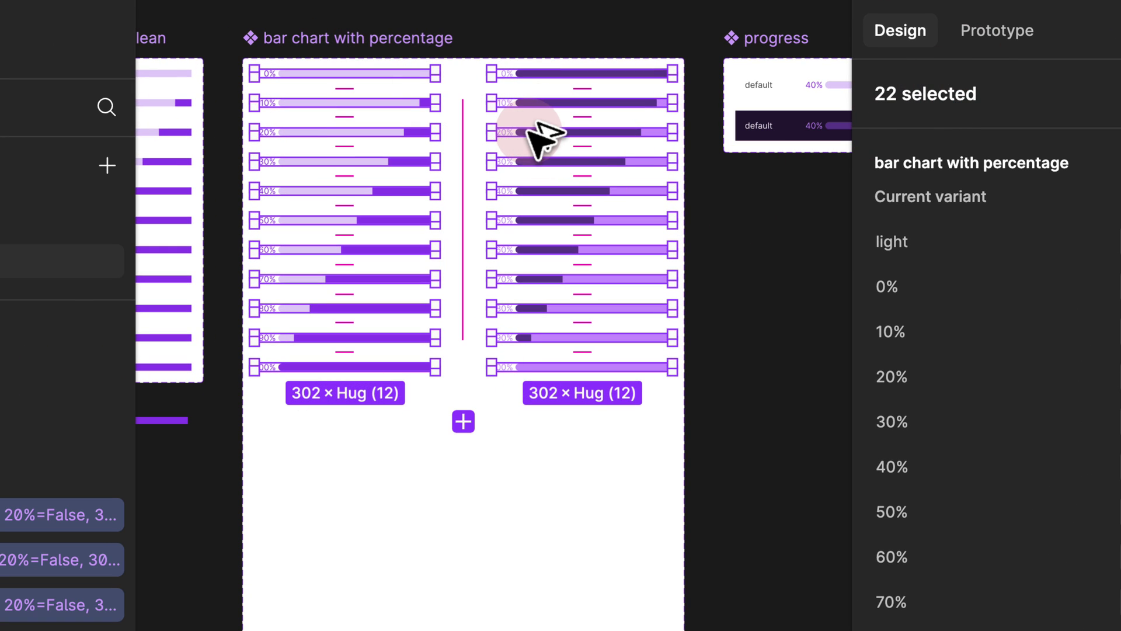
drag(543, 140, 512, 453)
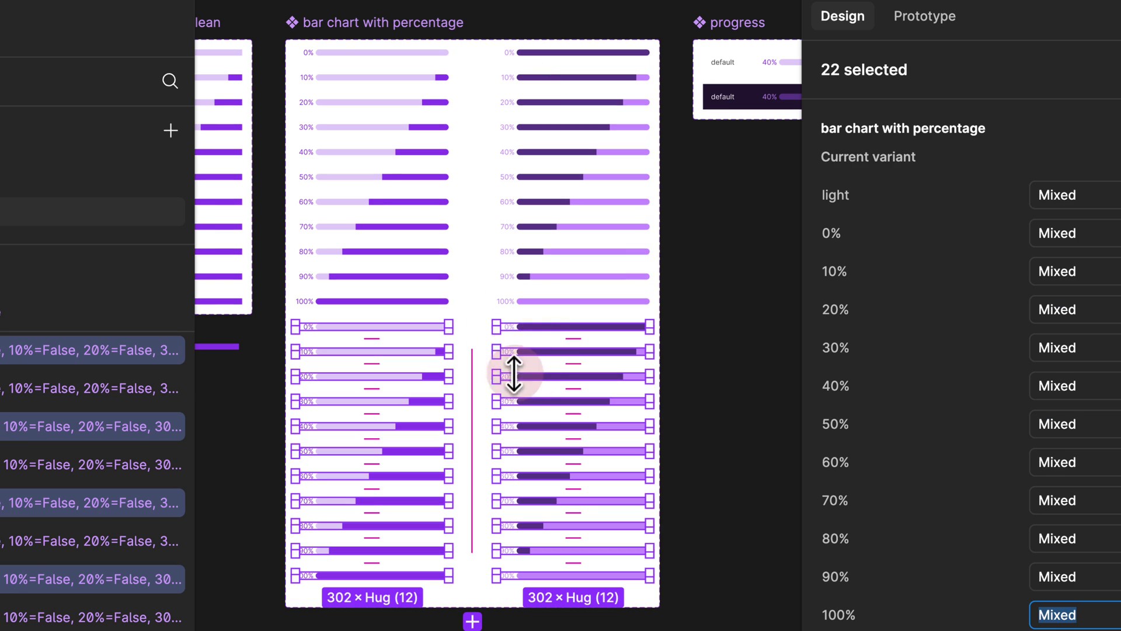
Step: Select the 22 duplicated bars in the lower half and pan to check the set's lower part
click(713, 269)
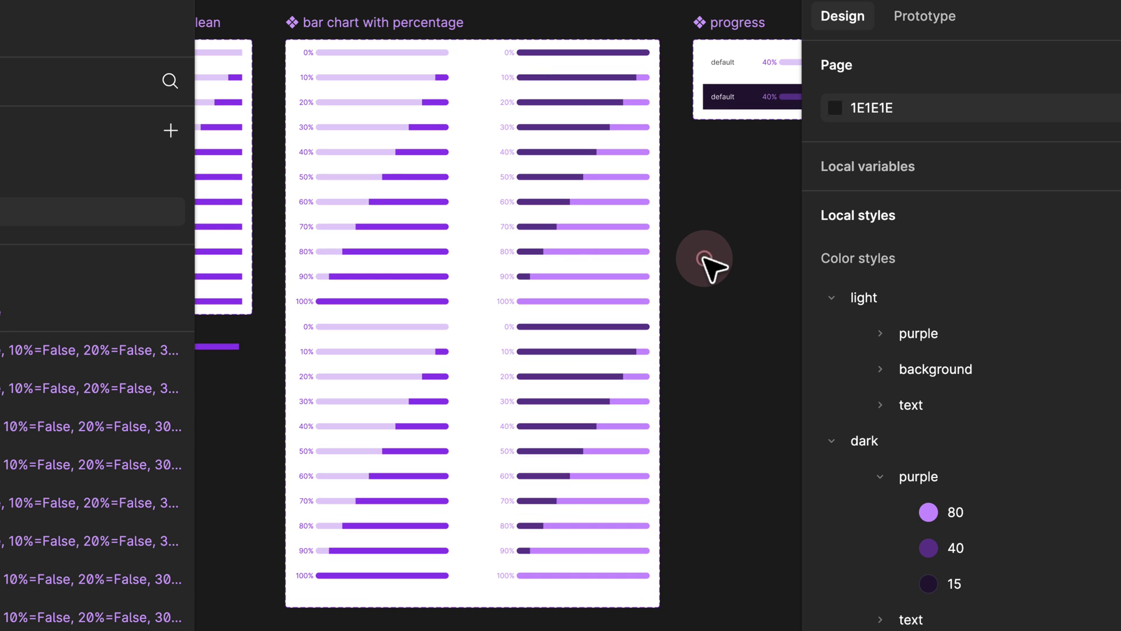
drag(496, 25, 664, 615)
click(222, 613)
drag(417, 326, 468, 45)
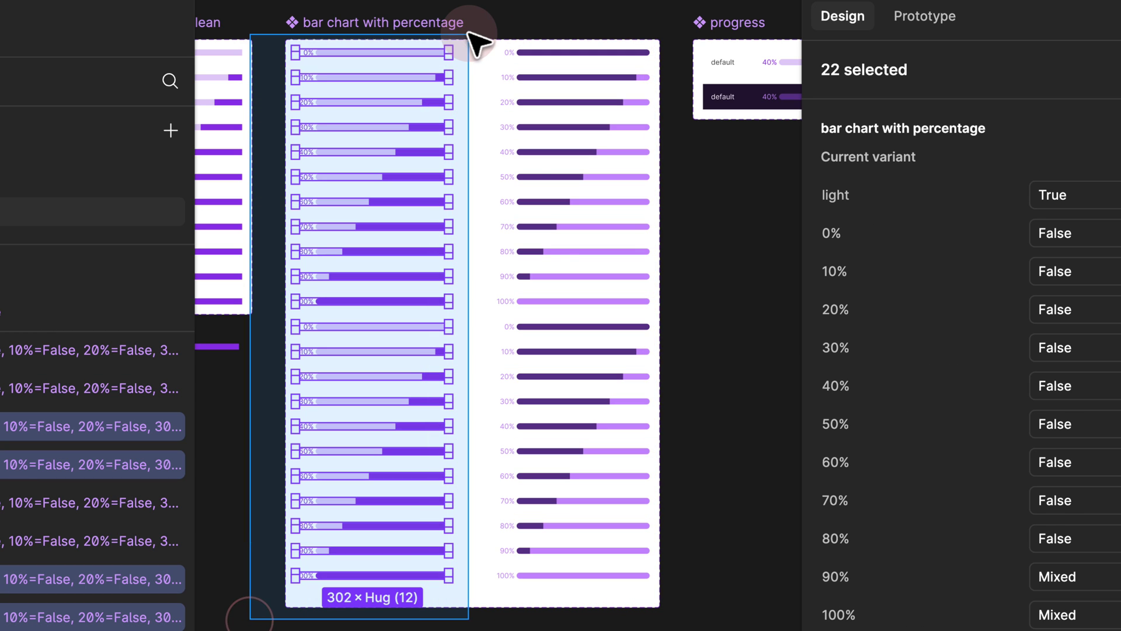
drag(705, 624, 275, 320)
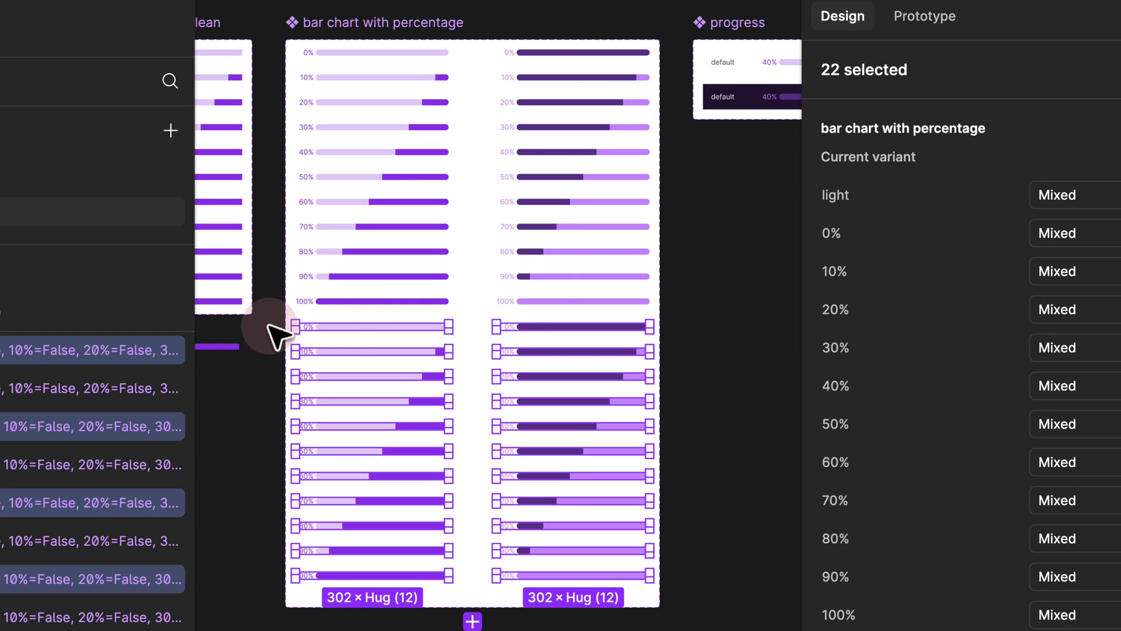
click(711, 327)
drag(710, 384, 701, 212)
scroll(701, 212, down, 2)
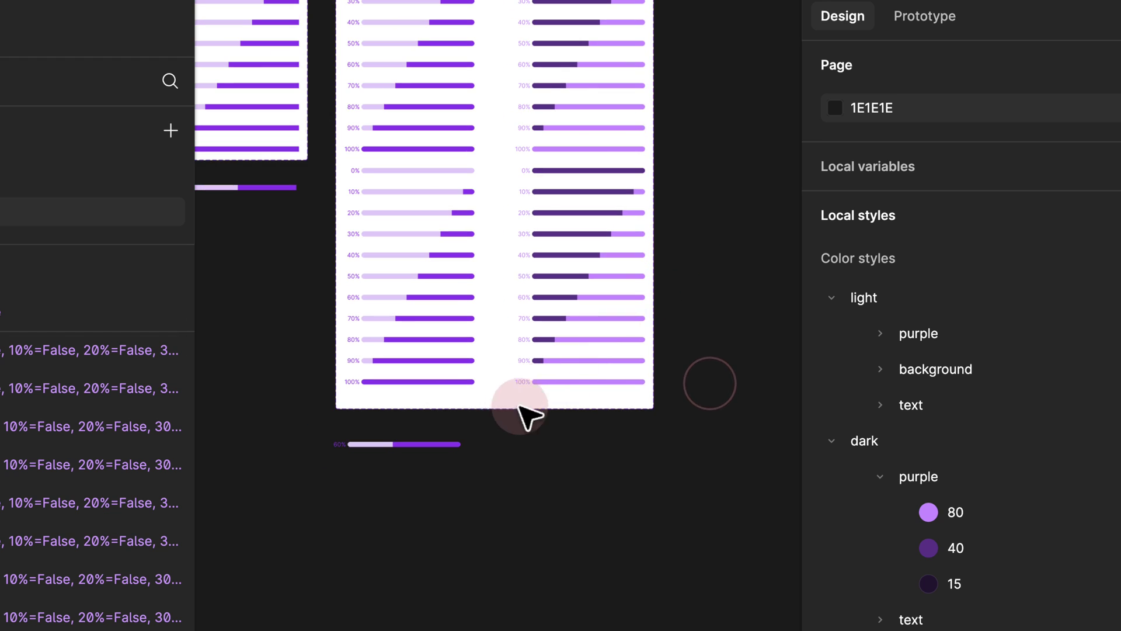
click(428, 447)
scroll(439, 444, down, 2)
Step: Select the bar chart with percentage component set and enlarge its frame
click(413, 41)
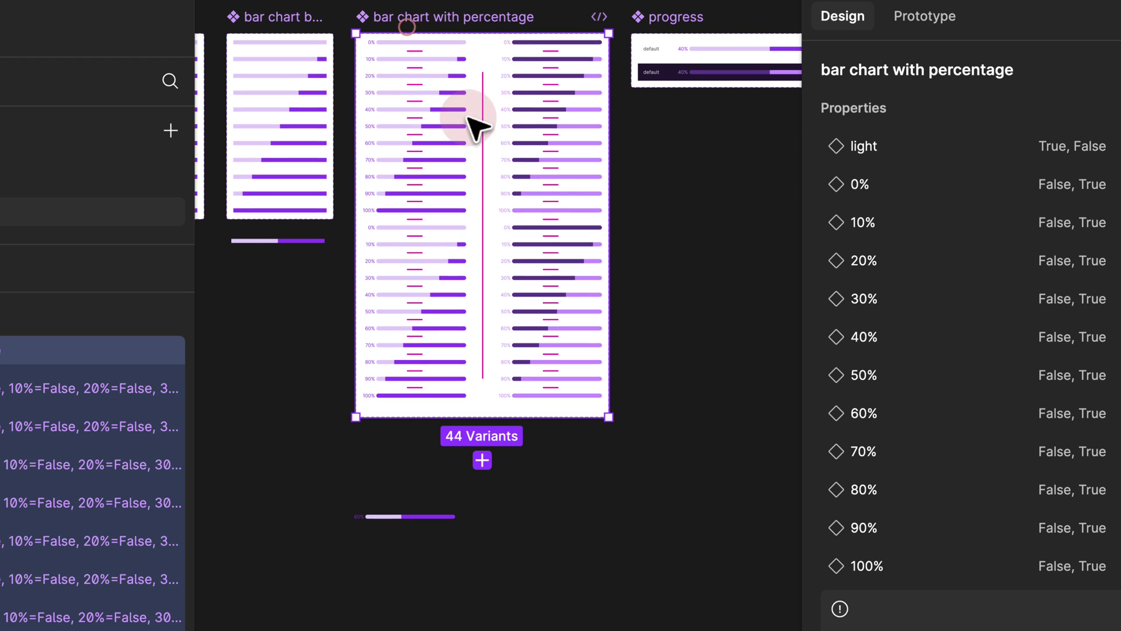
drag(610, 418, 619, 485)
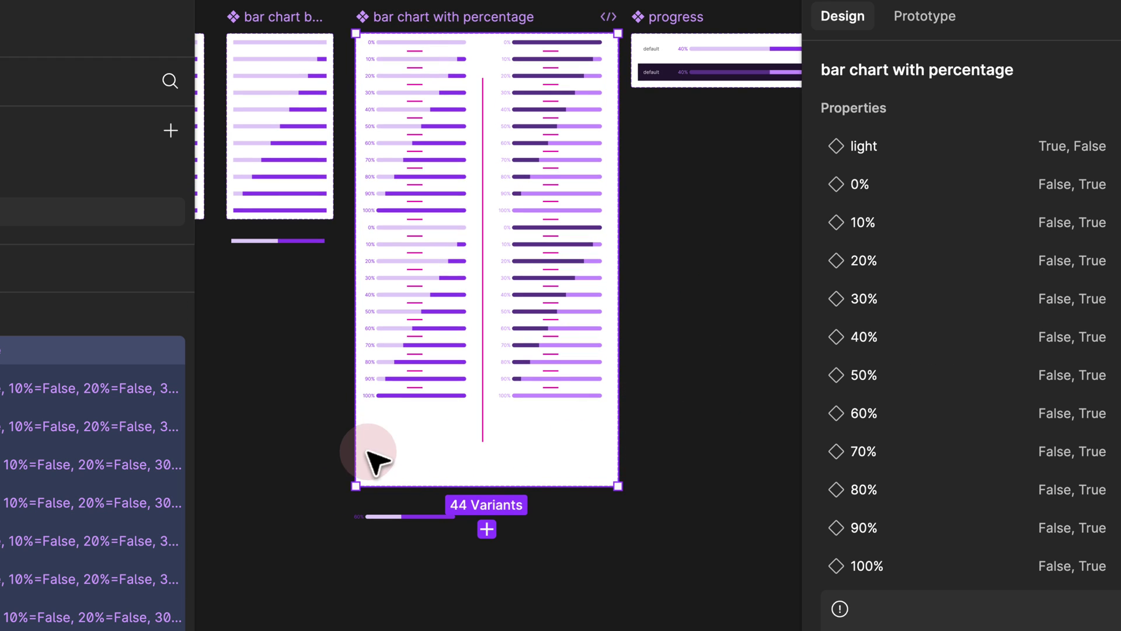
drag(317, 441, 665, 371)
drag(675, 435, 356, 221)
scroll(433, 257, up, 1)
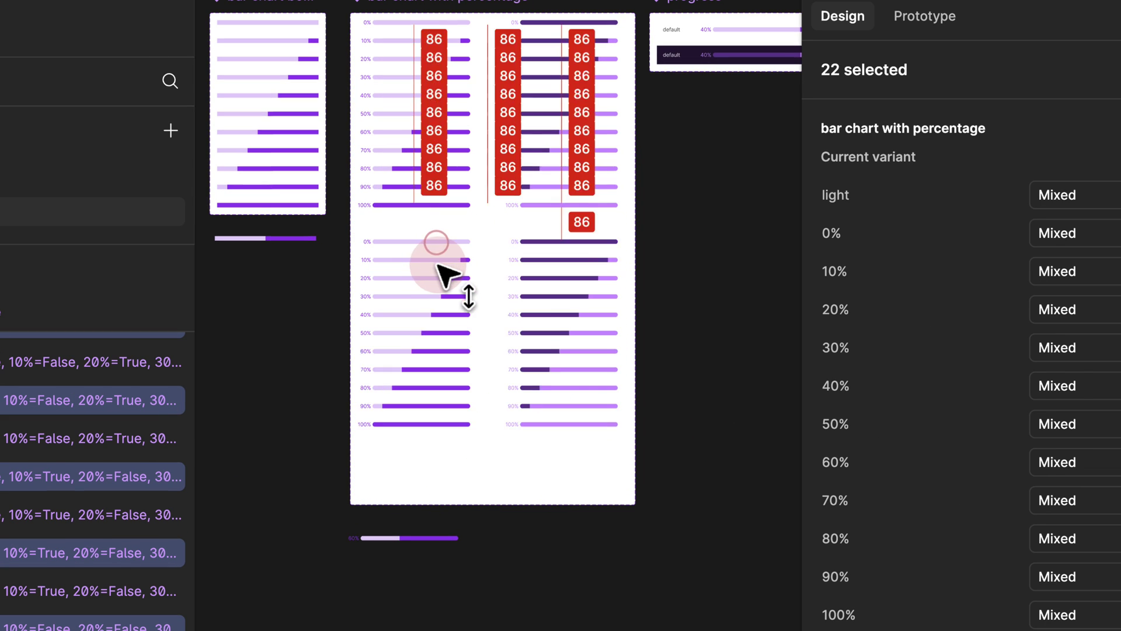
key(Escape)
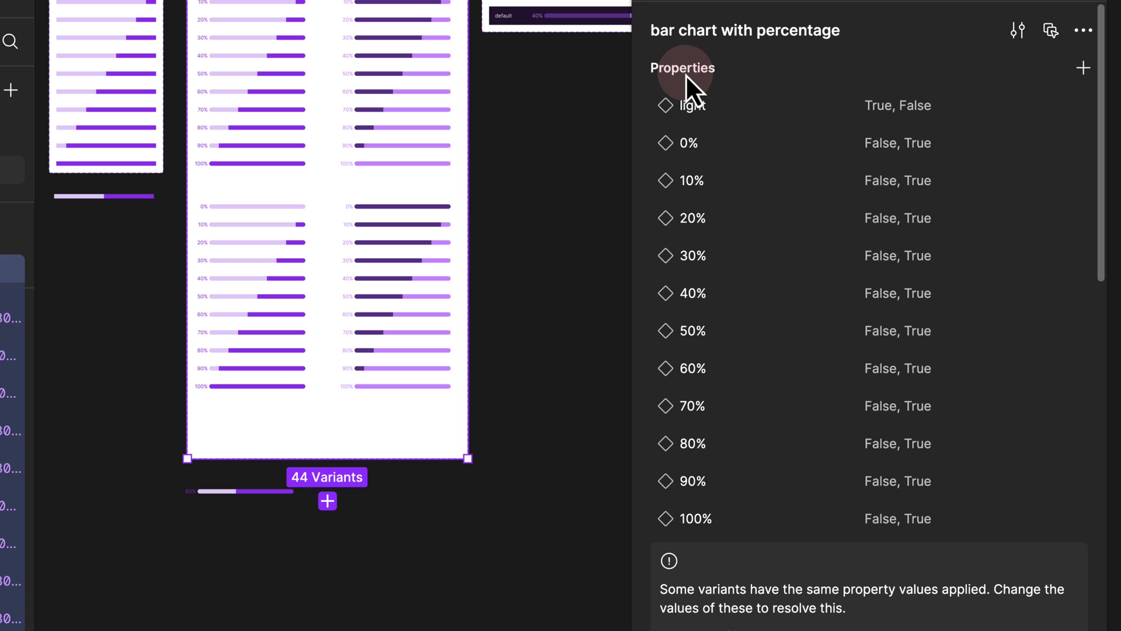
Step: Add a variant property named Purple and move it above light in the properties list
click(1081, 68)
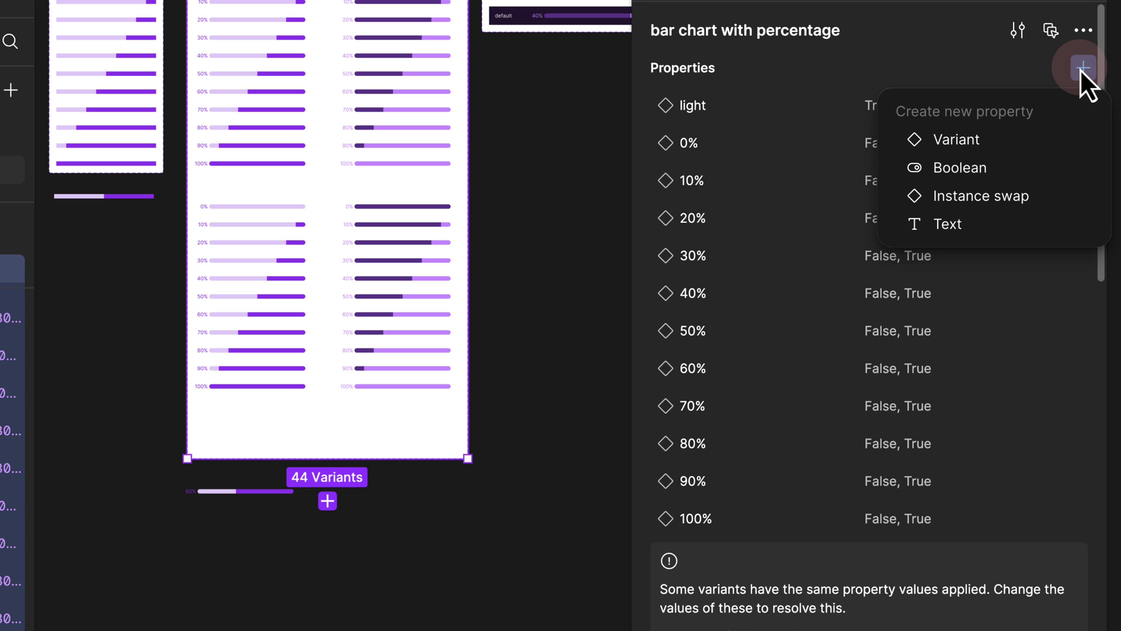
click(986, 140)
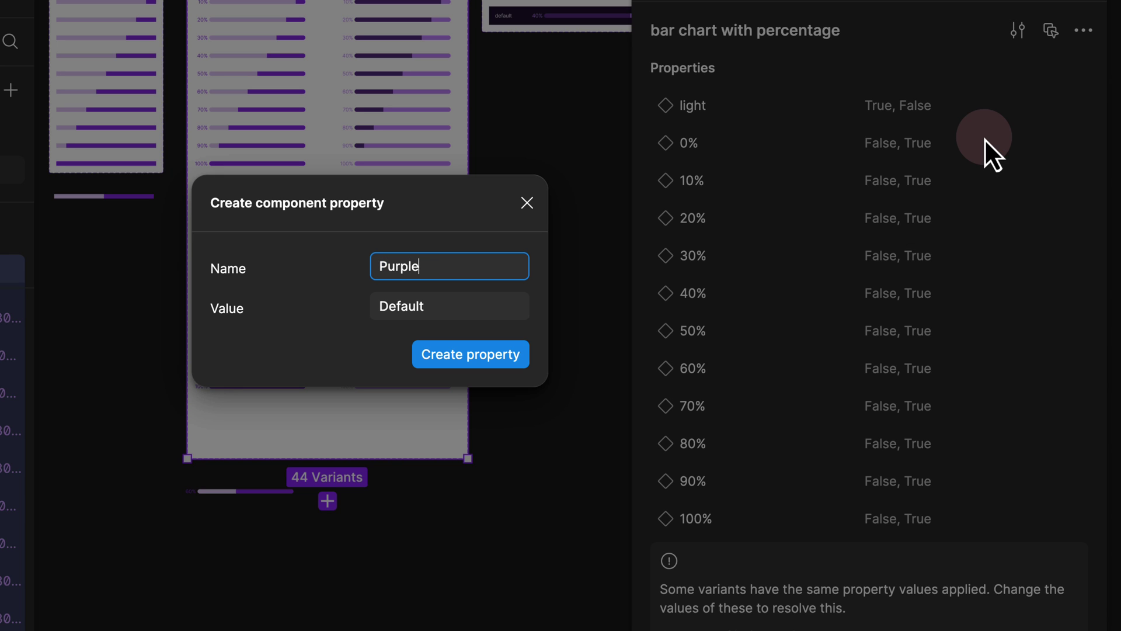
text(Purple)
key(Return)
drag(645, 556, 660, 107)
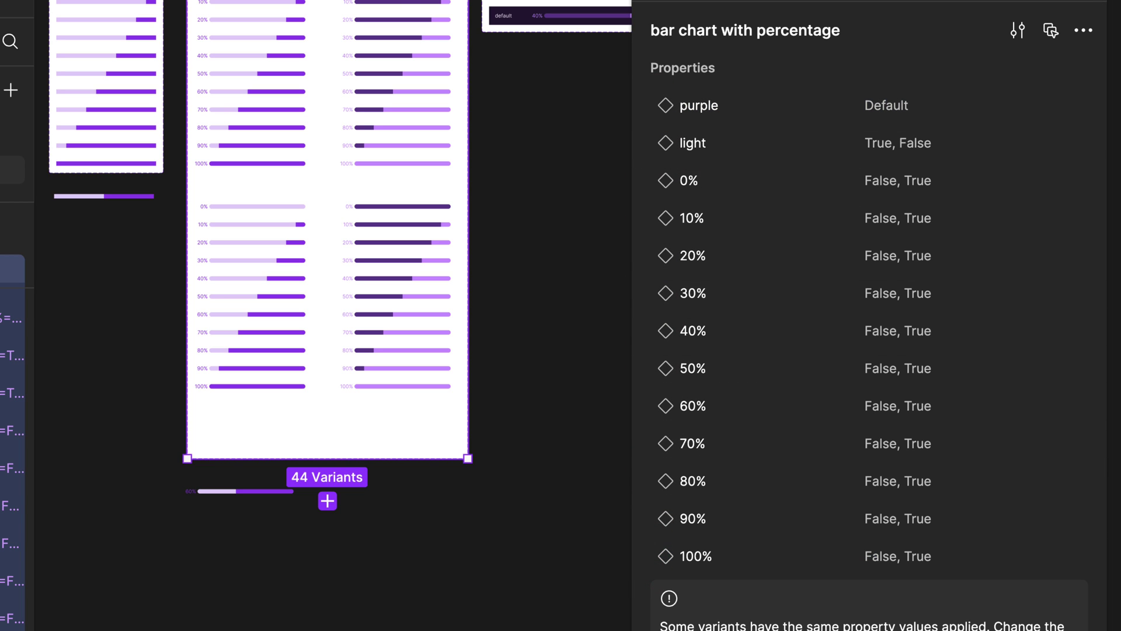
drag(461, 1, 230, 182)
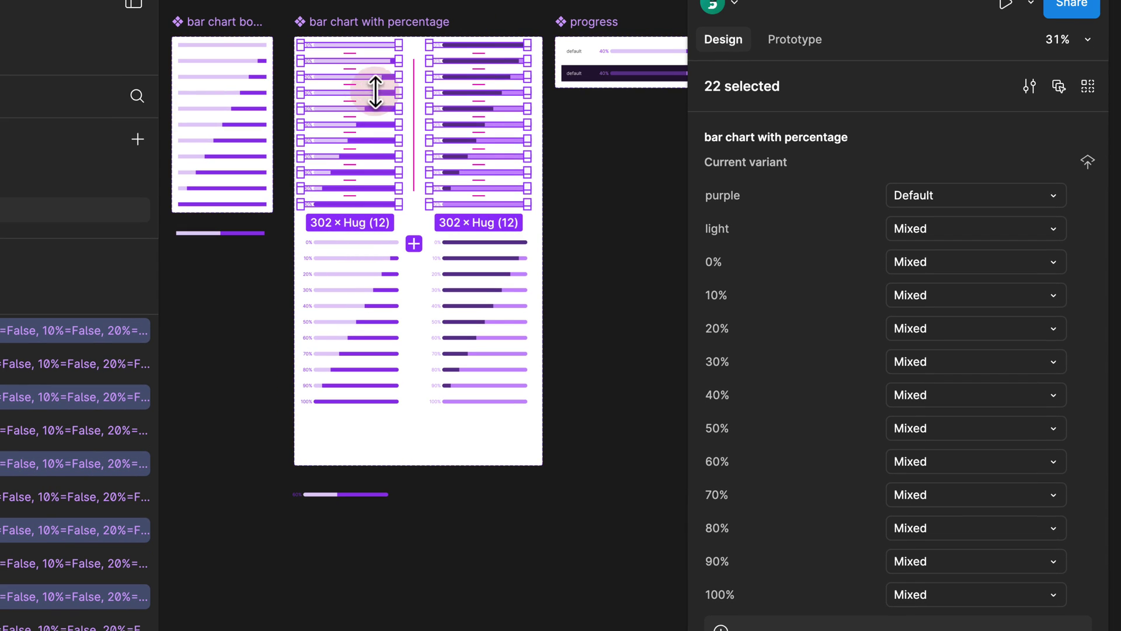
Step: Set purple to True for the 22 original bar variants
click(754, 164)
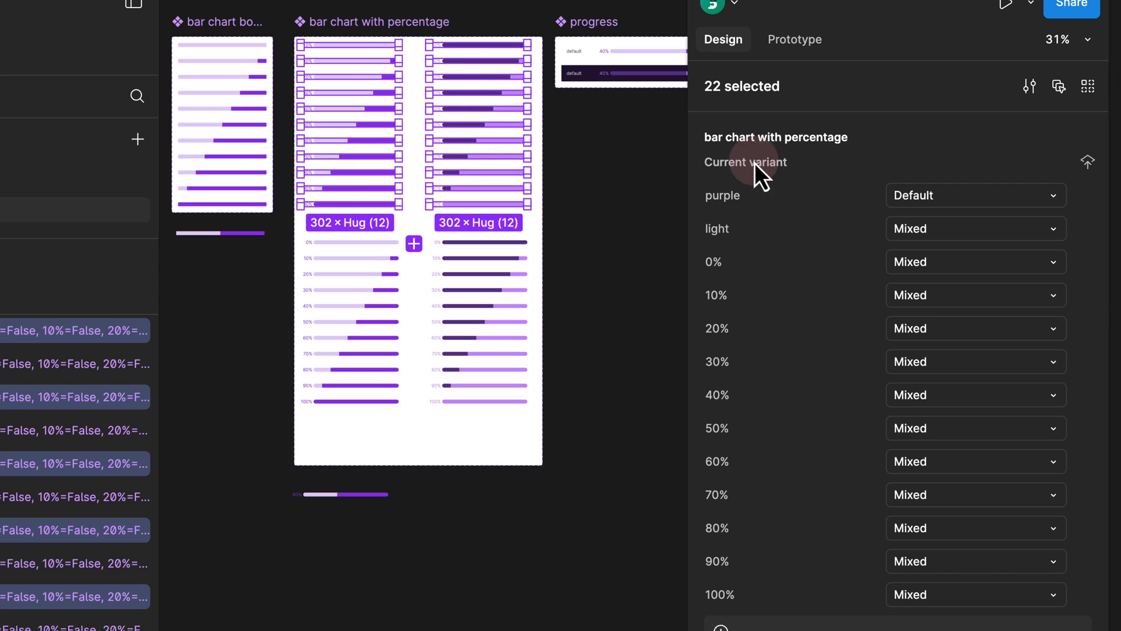
click(914, 195)
text(T)
key(Return)
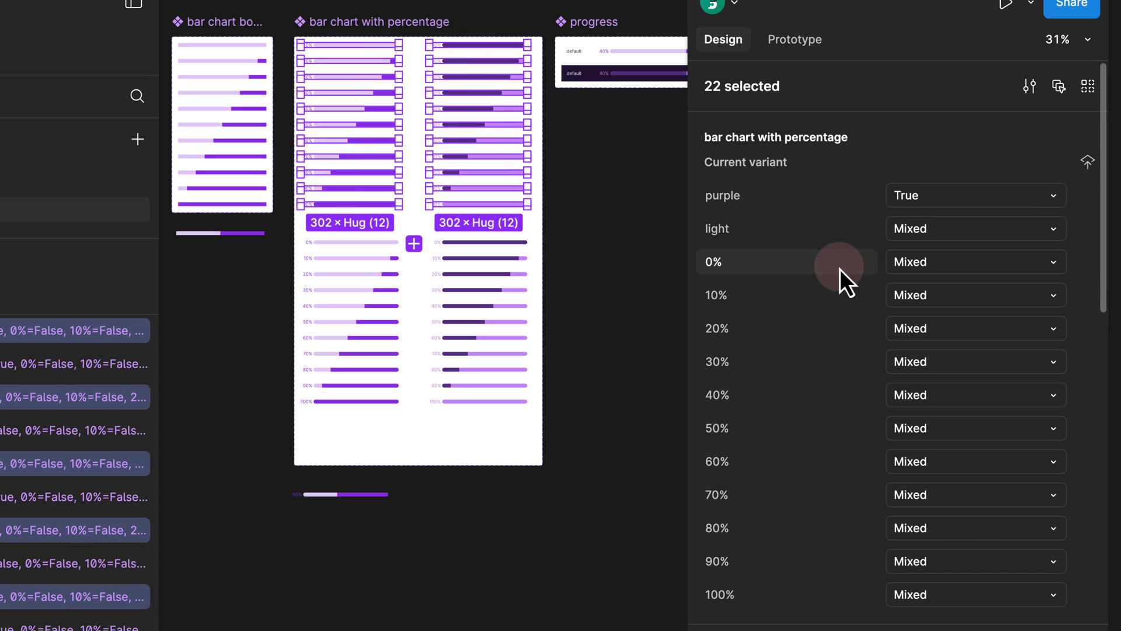
click(588, 343)
Step: Set purple to False for the 22 duplicated bar variants
drag(594, 409, 333, 225)
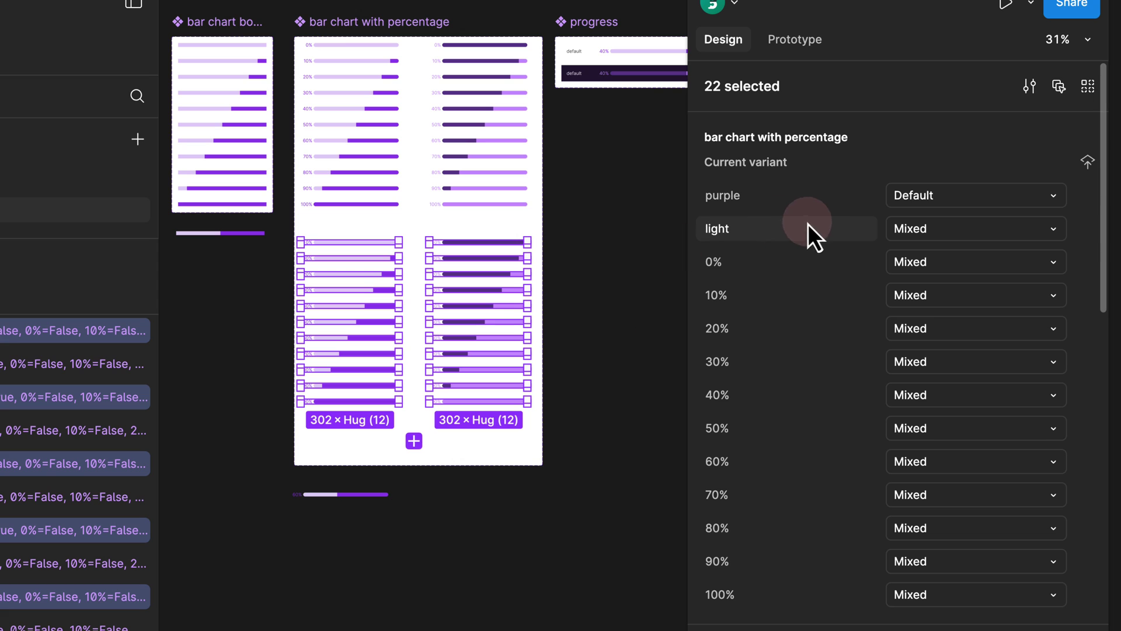
click(907, 198)
text(False)
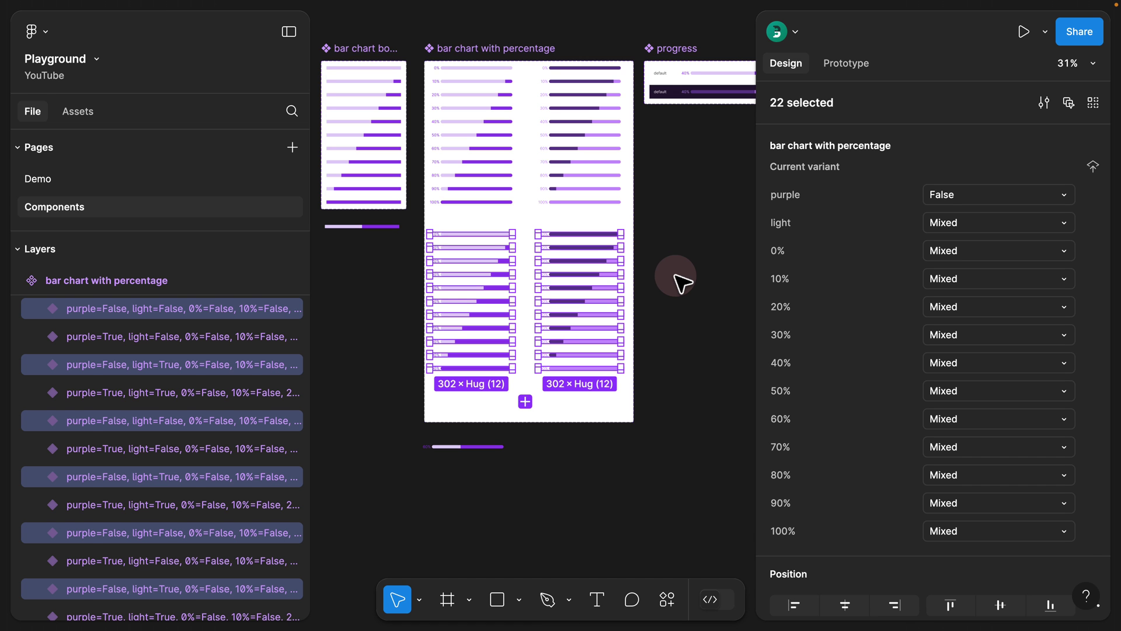
click(677, 276)
Step: Place a bar from the lower variant group below the component set
scroll(584, 321, down, 2)
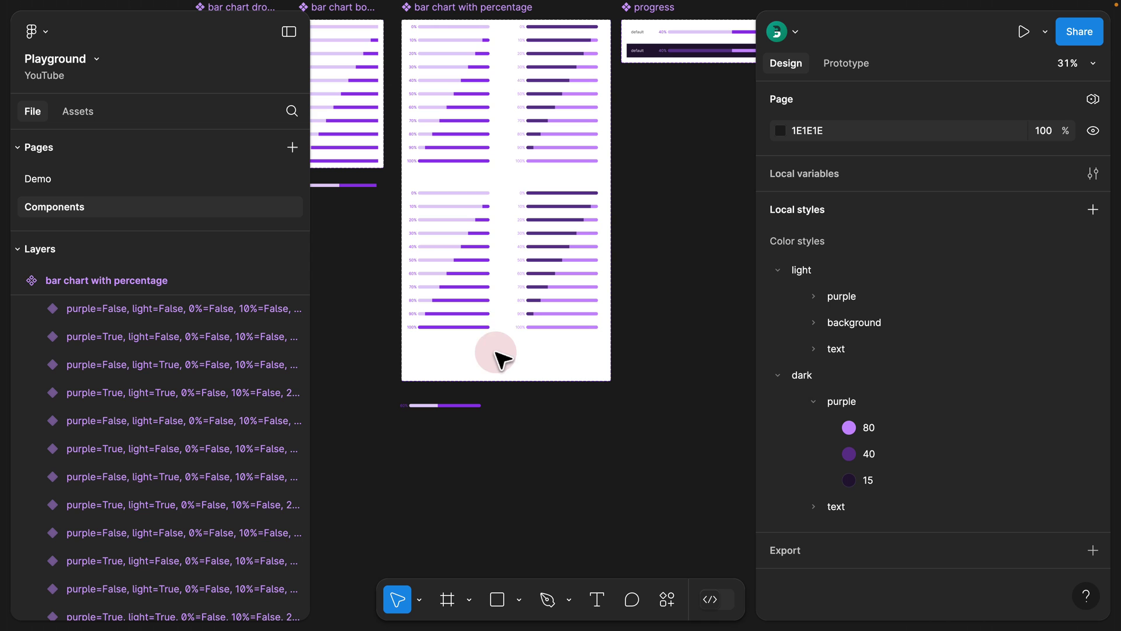
click(474, 267)
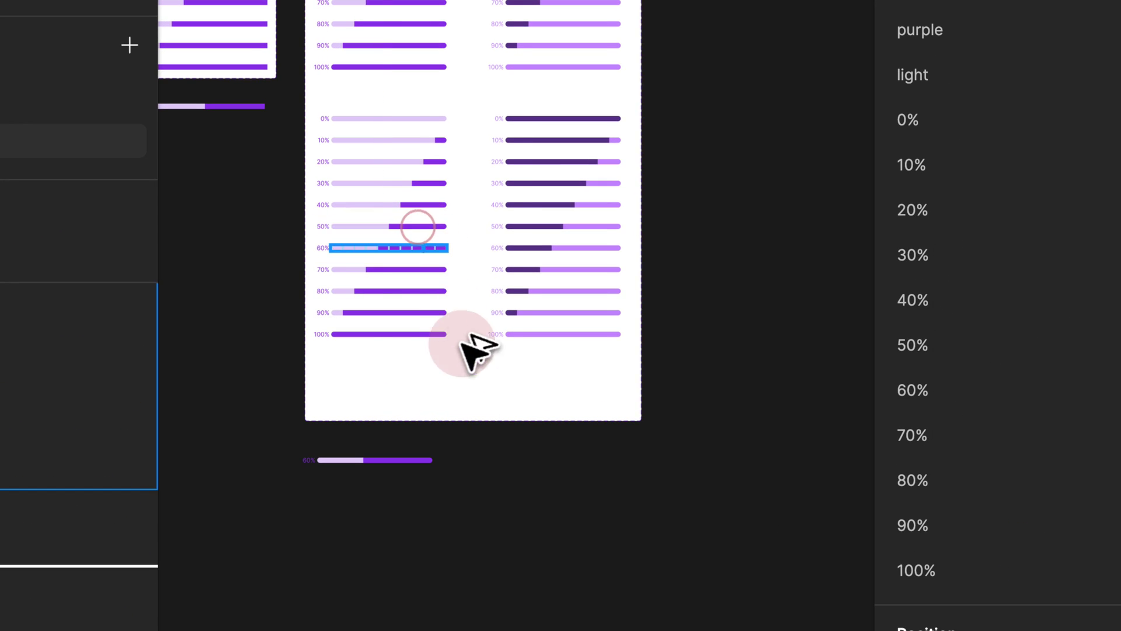
drag(462, 344, 501, 605)
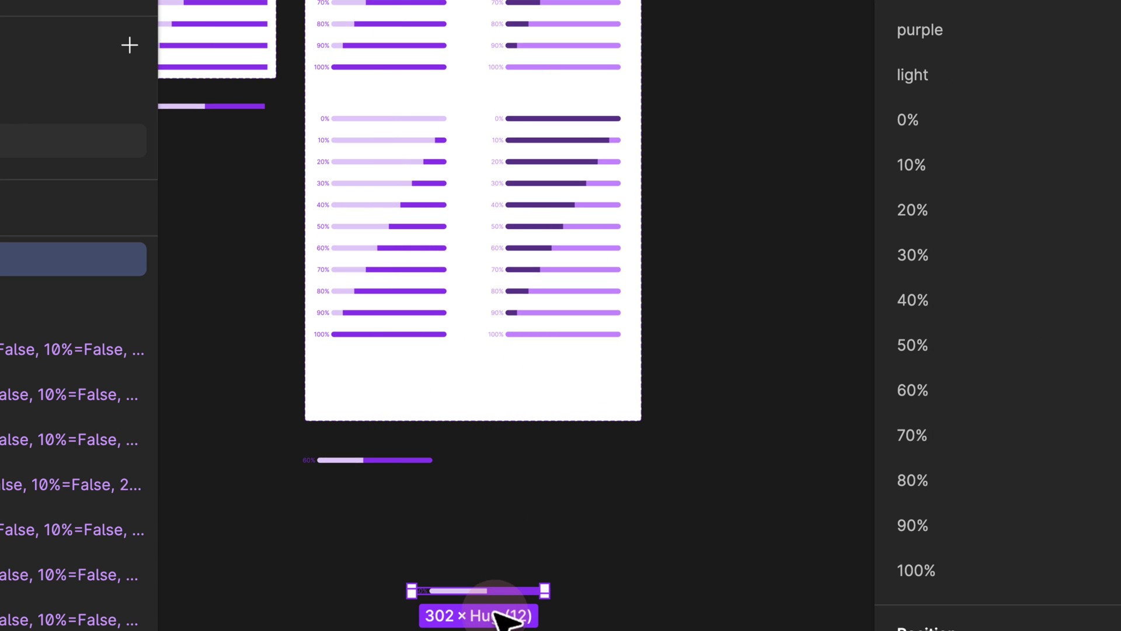
scroll(494, 607, up, 5)
scroll(976, 463, down, 10)
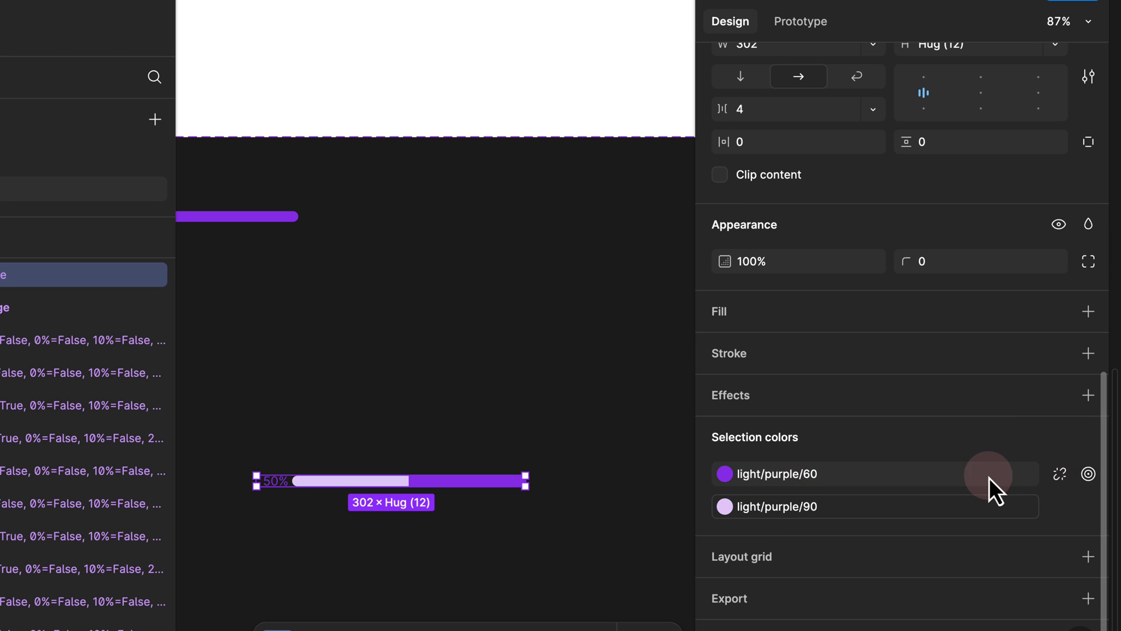
Step: Detach light/purple/60 from the bar fill and change its hue to 218, giving 4799EB
click(1058, 474)
click(725, 505)
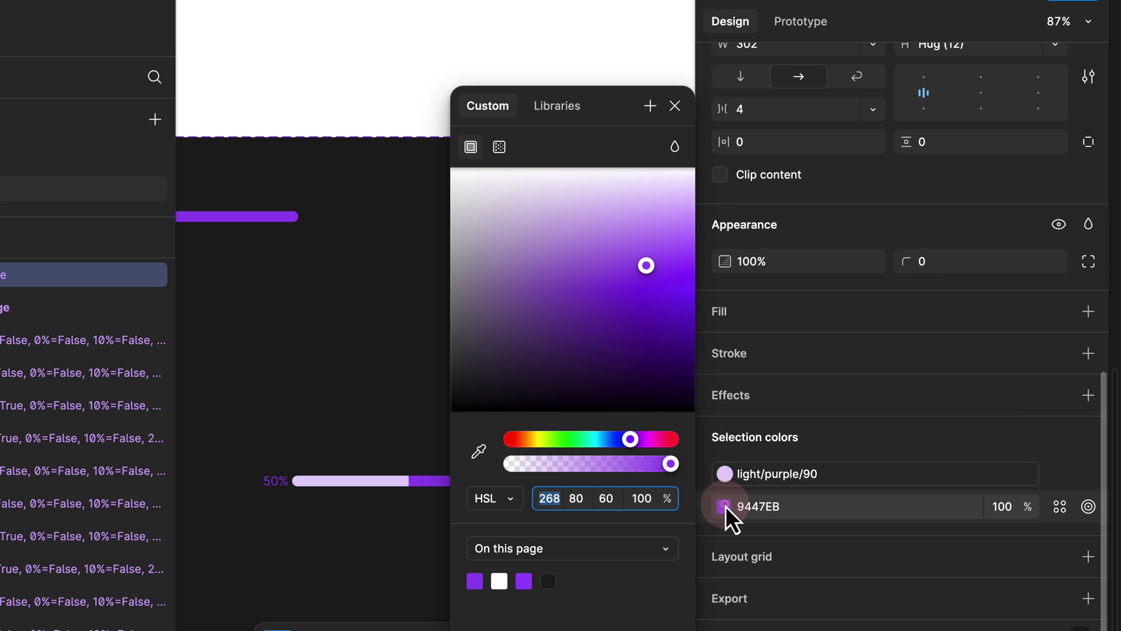
click(542, 500)
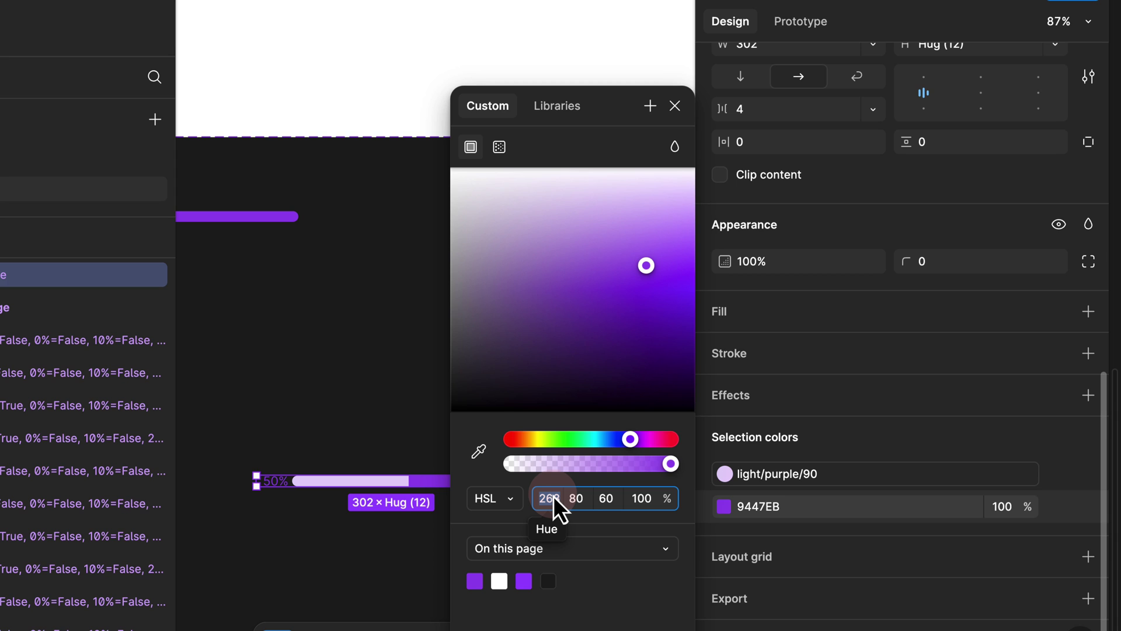
text(218)
key(Return)
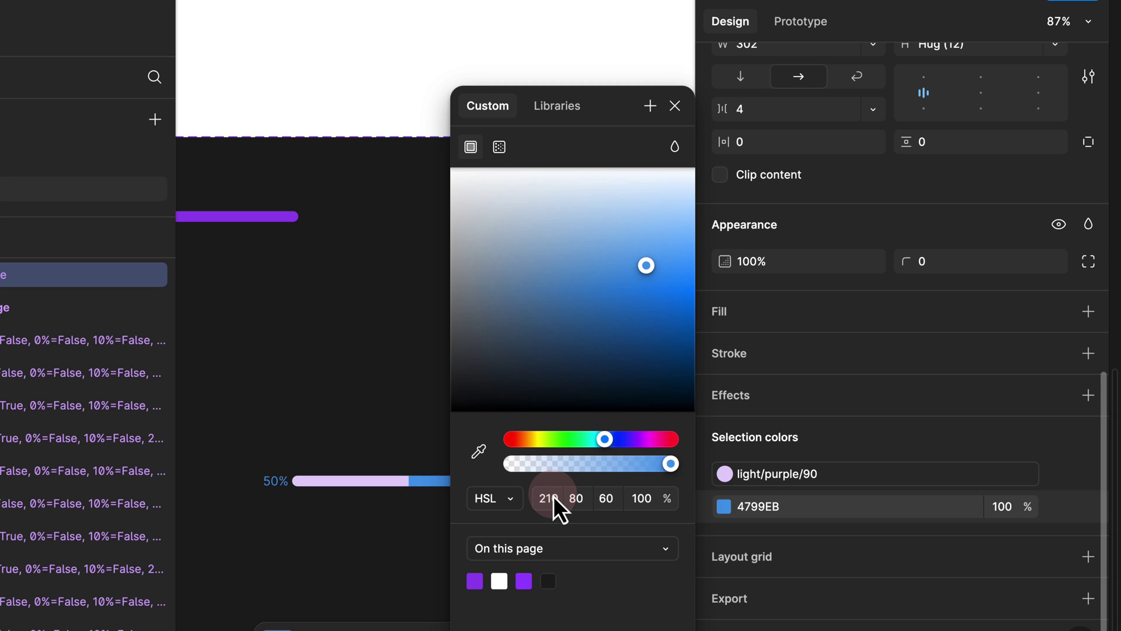
drag(584, 120, 83, 55)
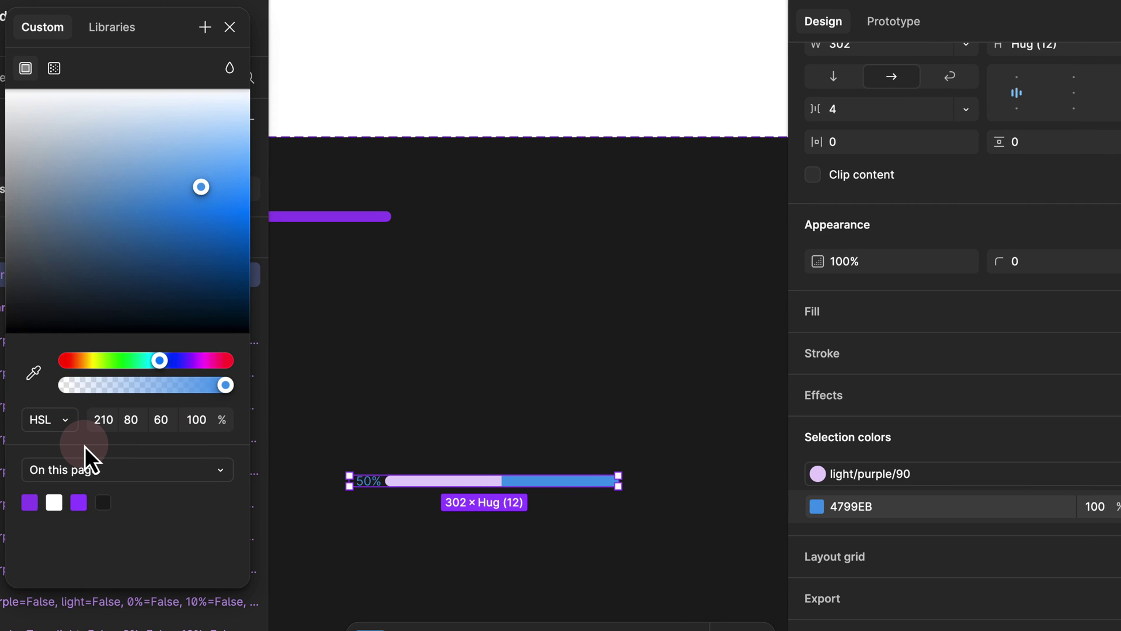
Step: Detach light/purple/90 from the track and set its hue to 210, giving D1E5FA
click(1062, 476)
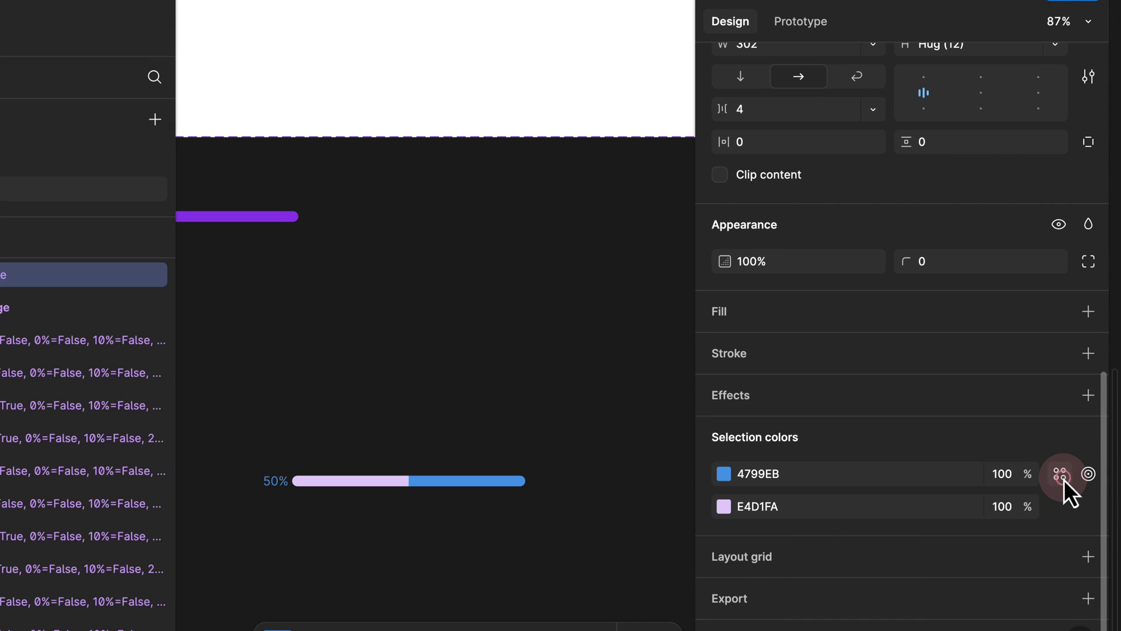
click(725, 511)
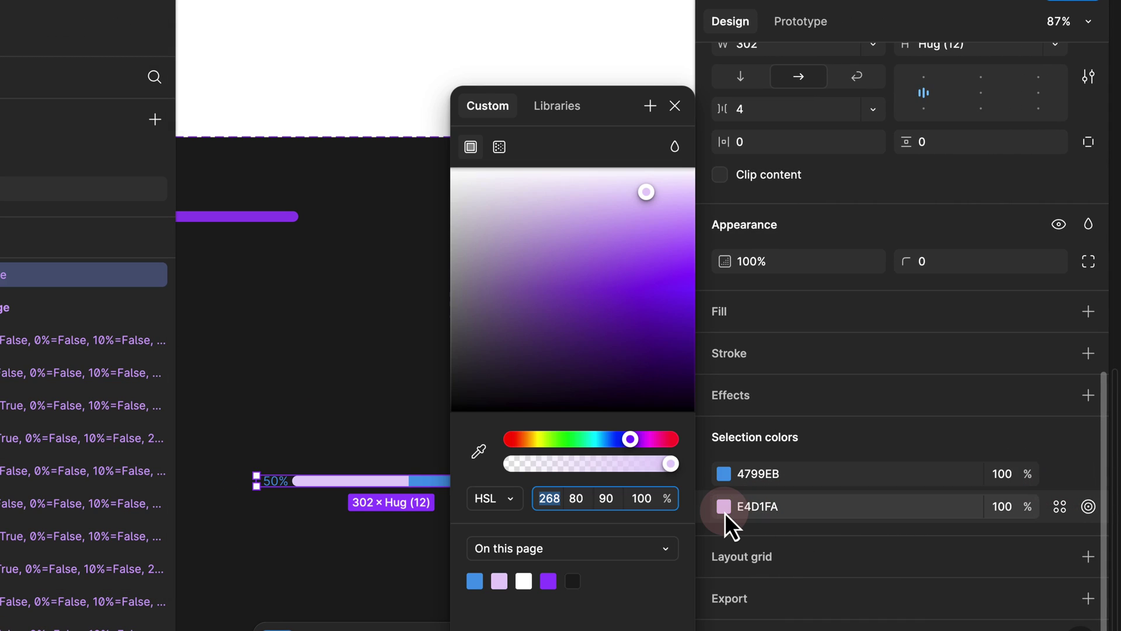
text(210)
key(Return)
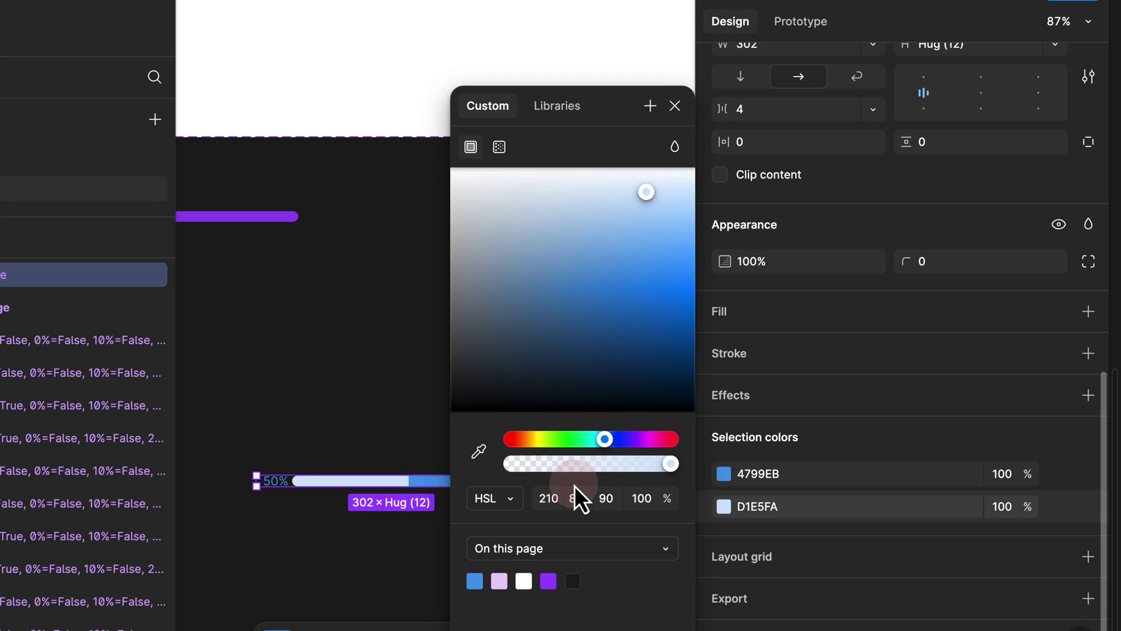
drag(606, 118, 100, 87)
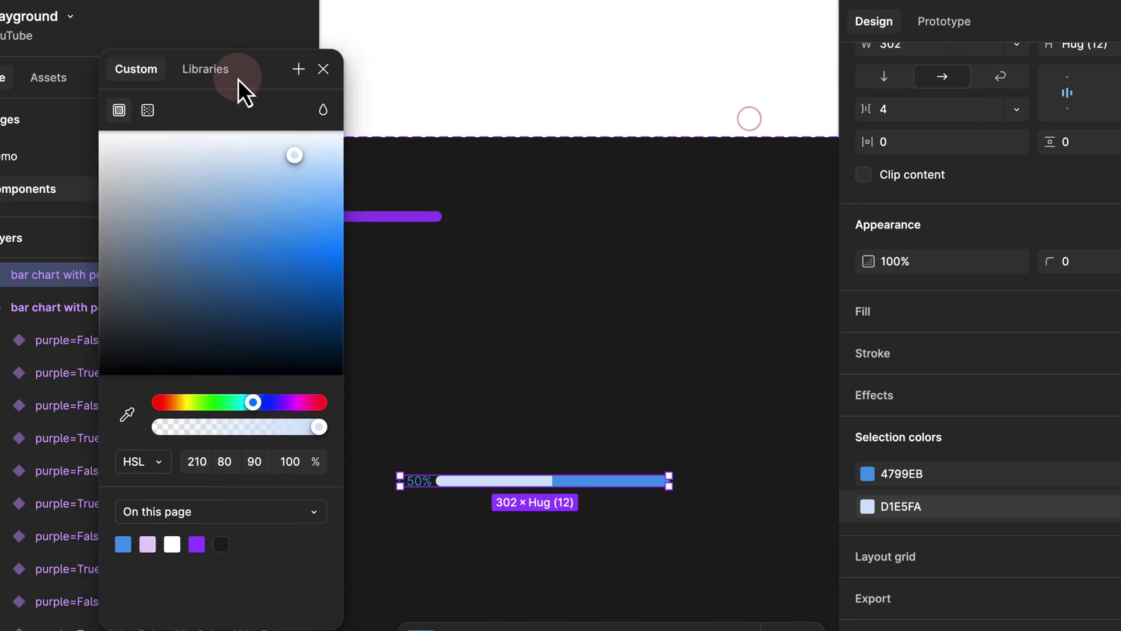
drag(243, 91, 167, 43)
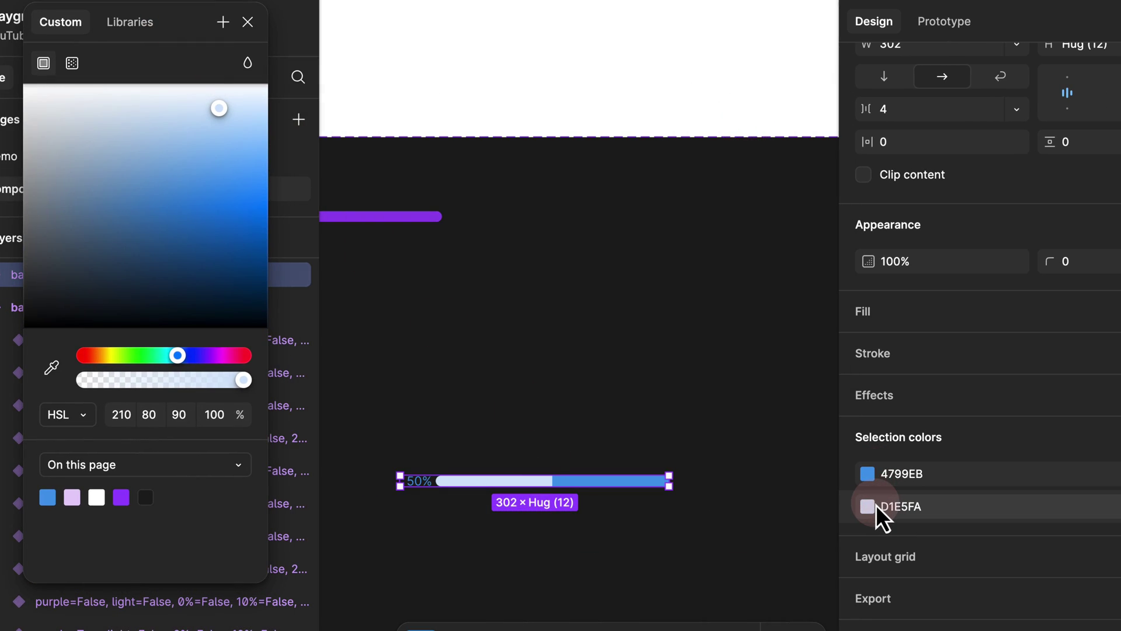
click(809, 501)
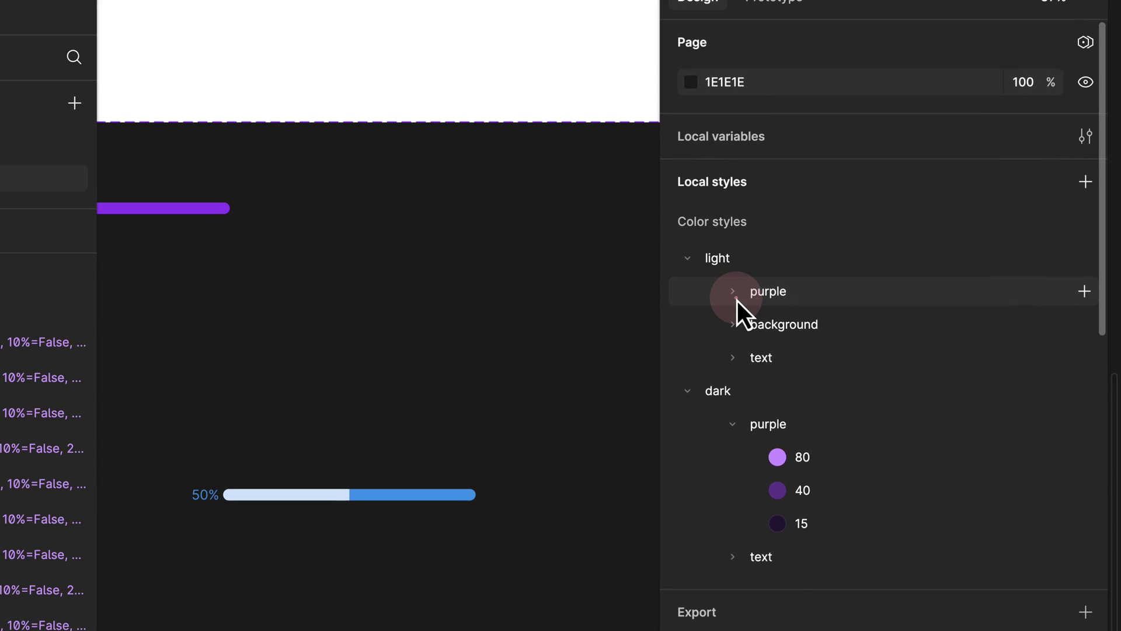
Step: Save the blue 50% bar's fill and track colours as styles light/blue/60 and light/blue/90
click(737, 301)
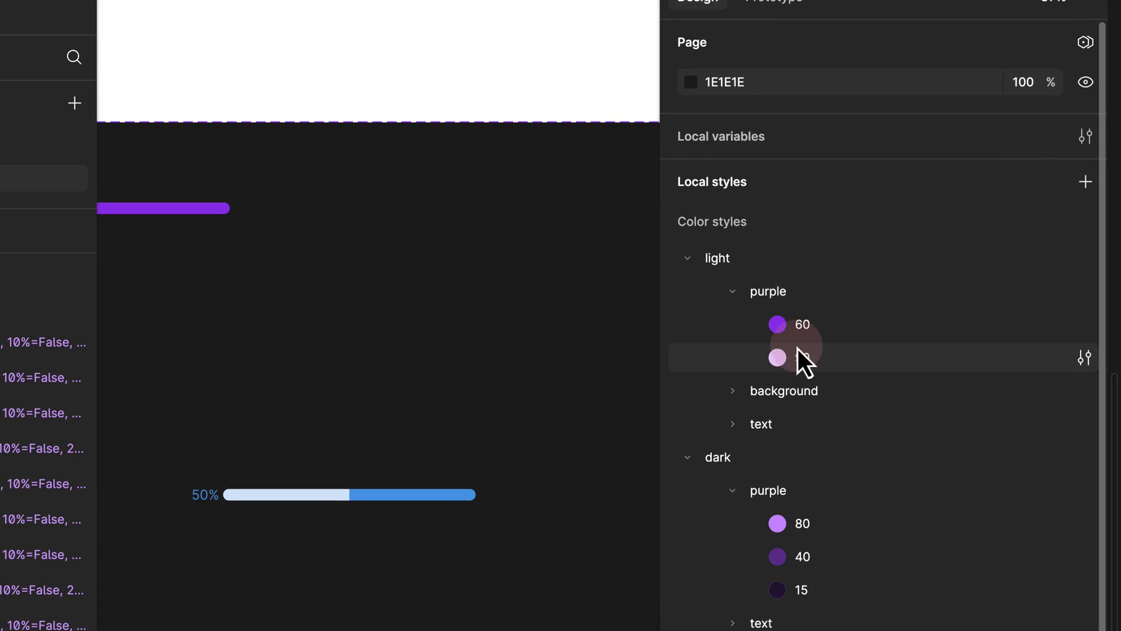
click(734, 290)
click(251, 494)
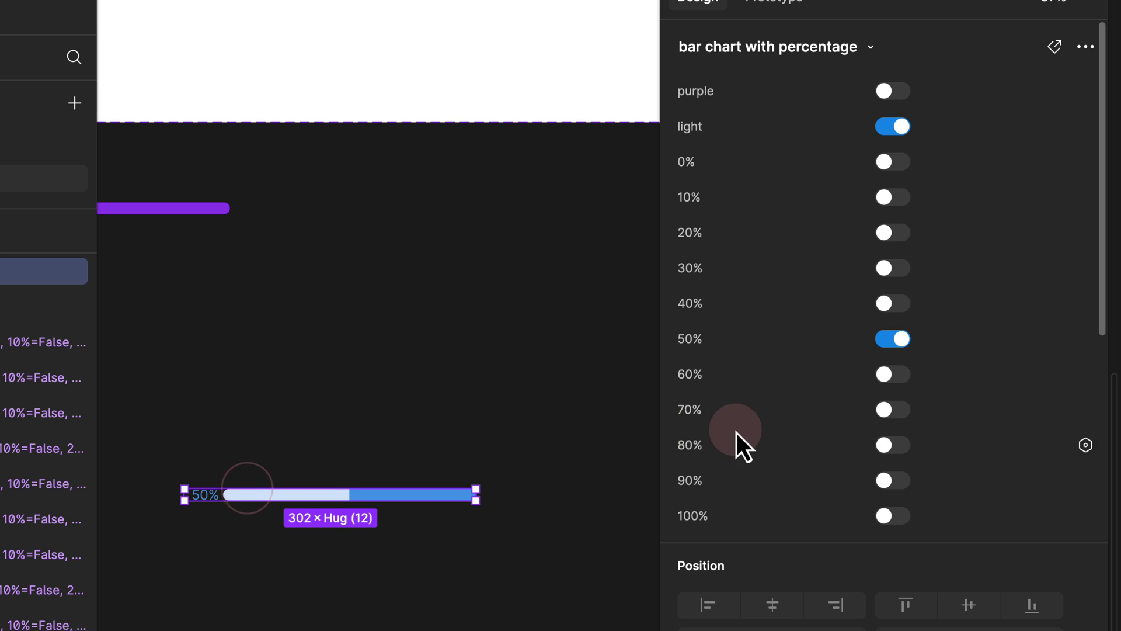
scroll(762, 401, down, 10)
click(1051, 557)
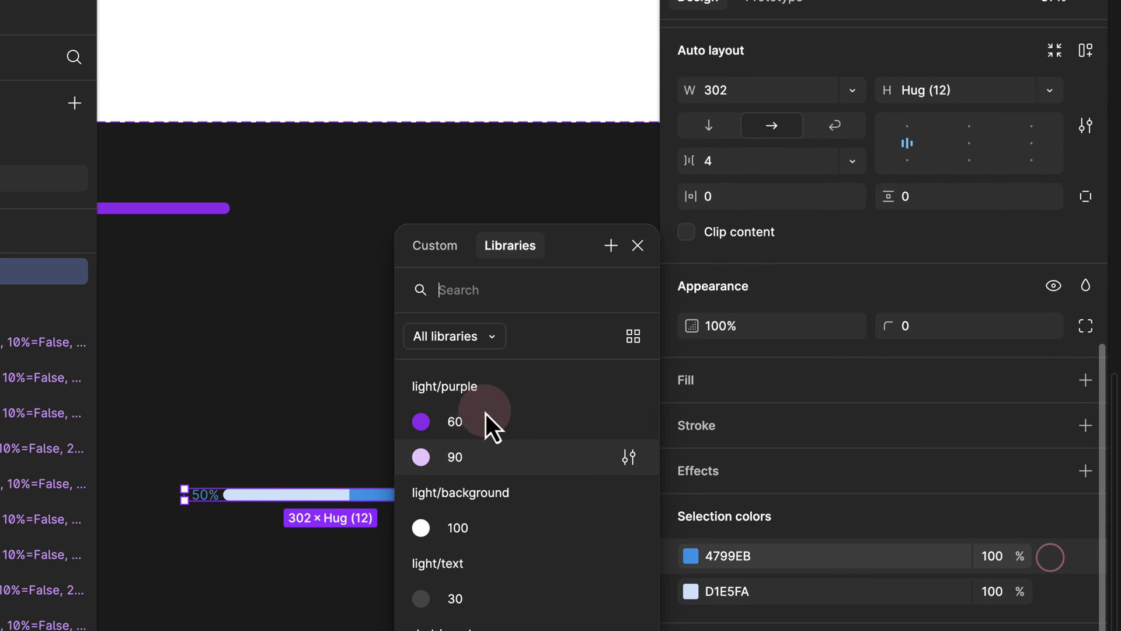
click(610, 246)
click(104, 246)
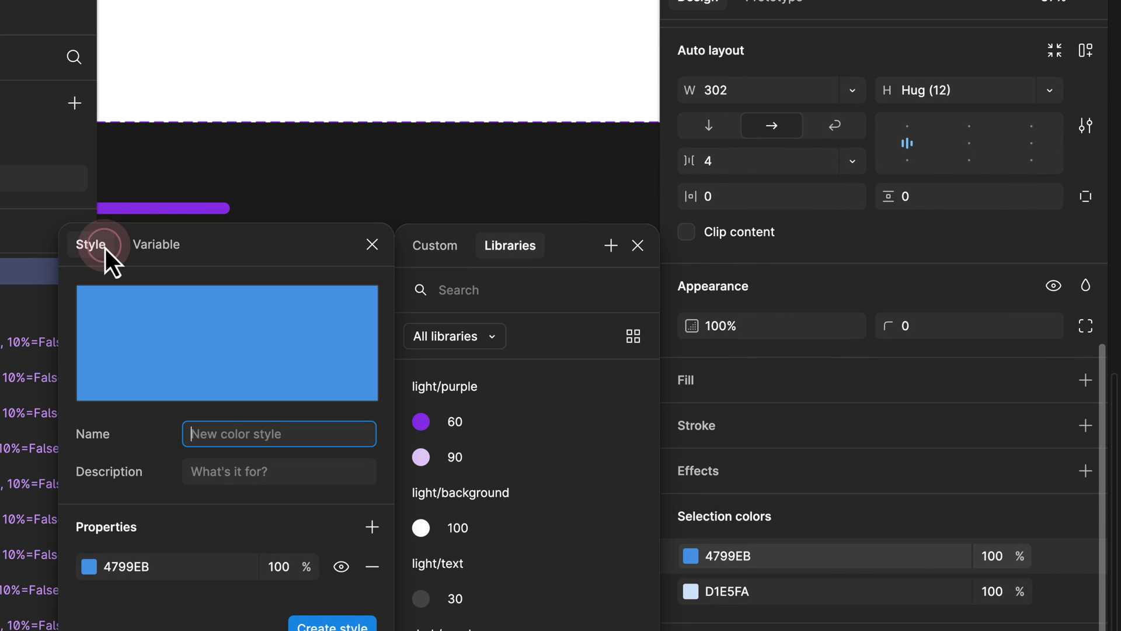
click(212, 436)
text(light/bl)
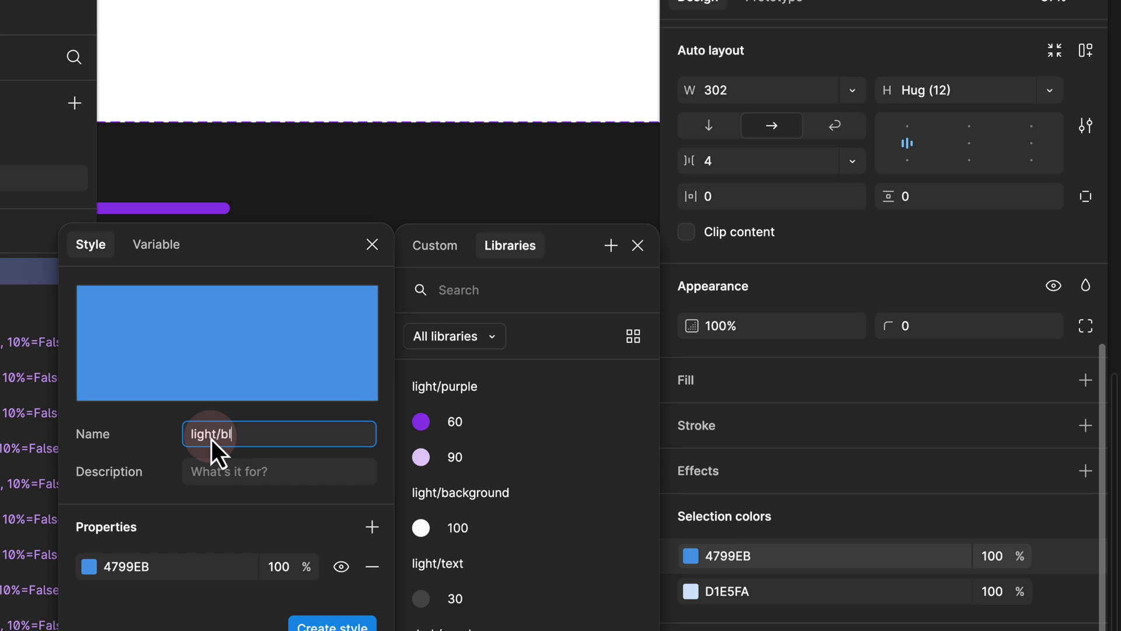
text(ue/60)
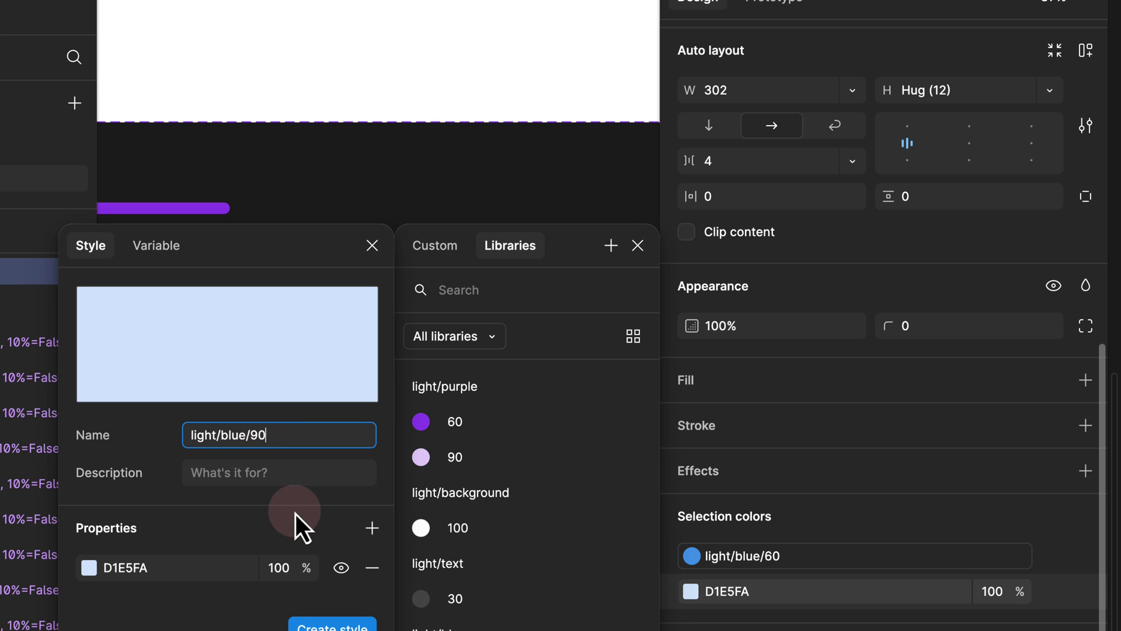
click(344, 625)
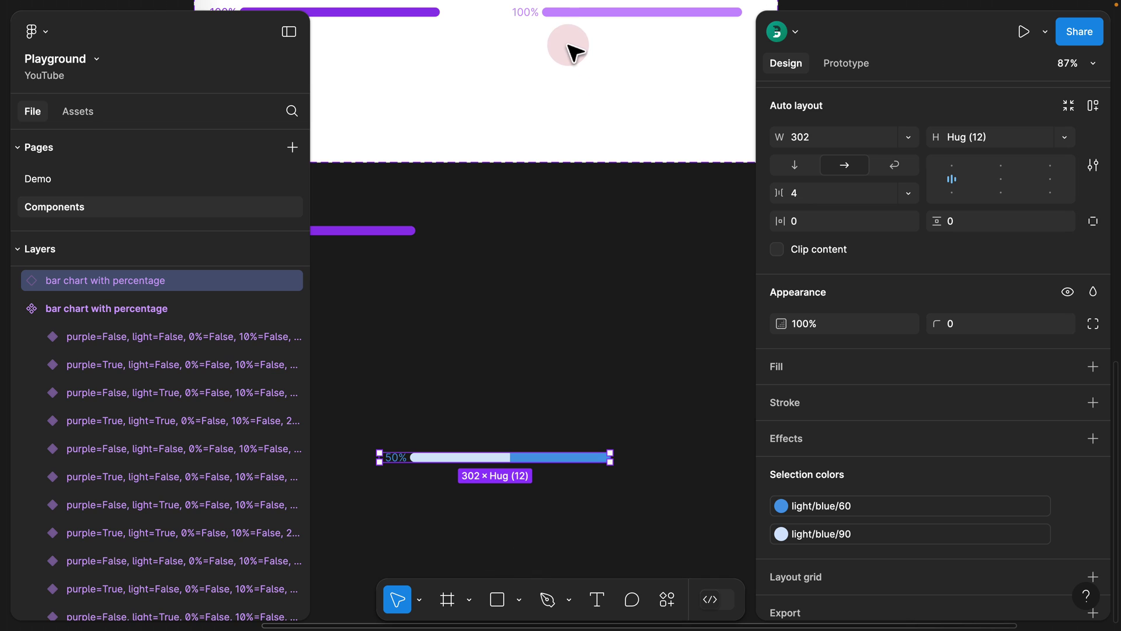
Step: Place a copy of the dark 80% bar below the chart
scroll(555, 265, down, 5)
click(552, 263)
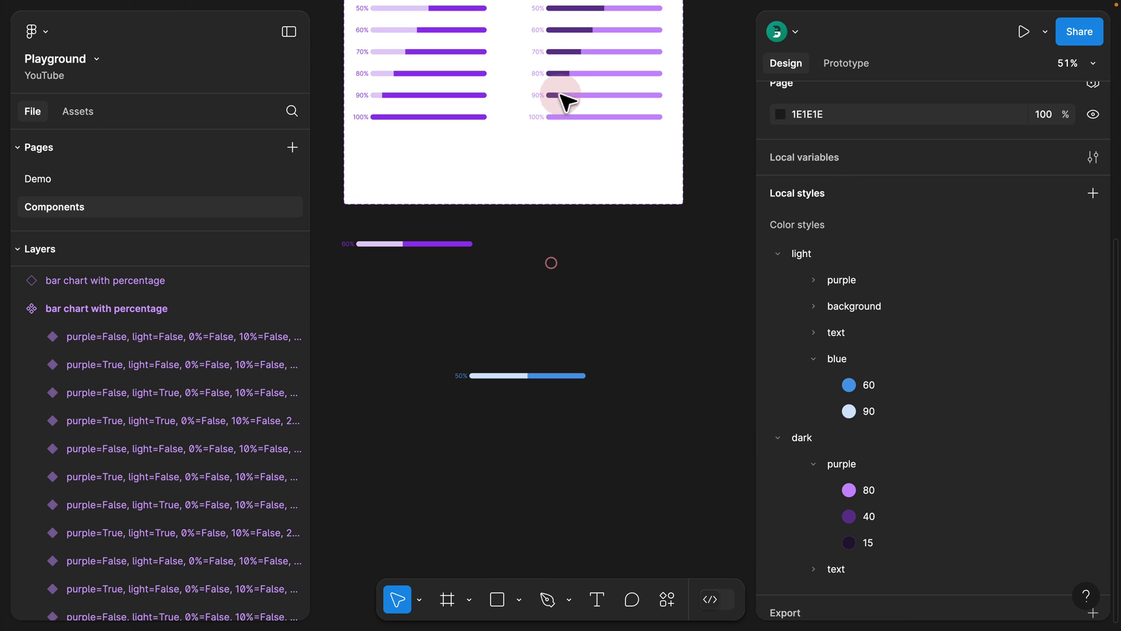
drag(563, 73, 493, 351)
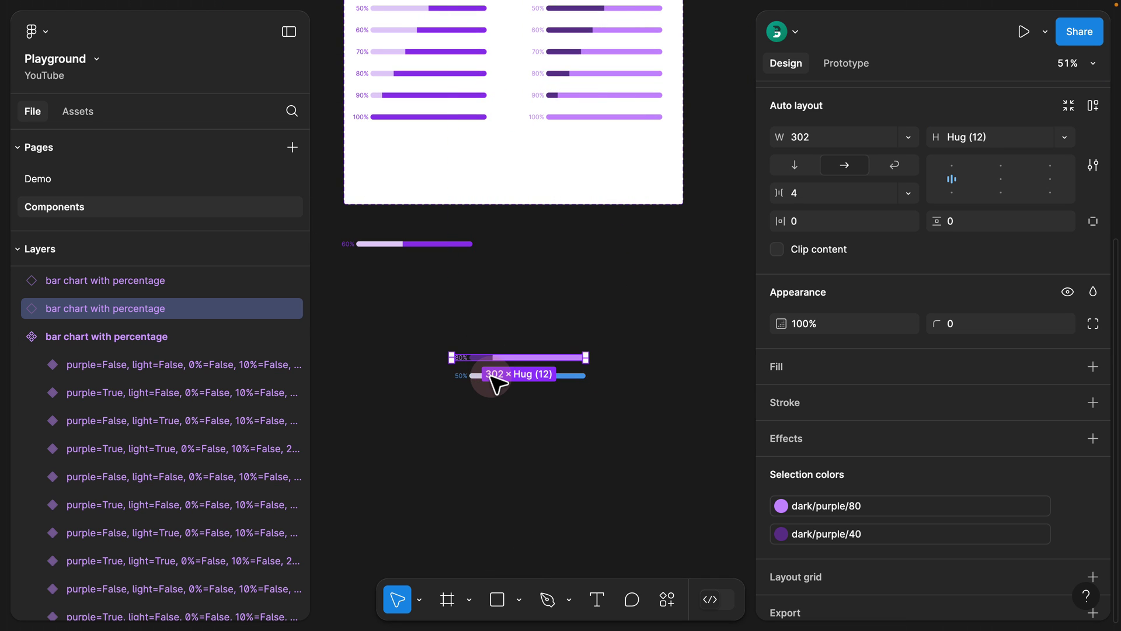
scroll(499, 377, up, 5)
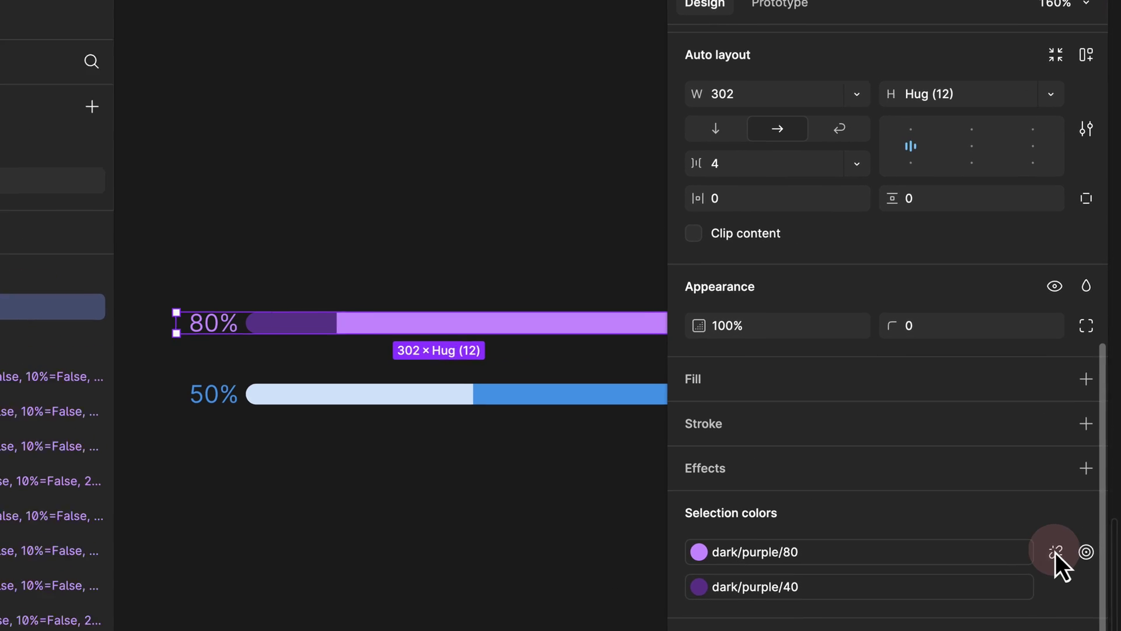
Step: Detach the copy's C999FF and 623D8F colours and set both hues to 210
click(1068, 505)
click(781, 506)
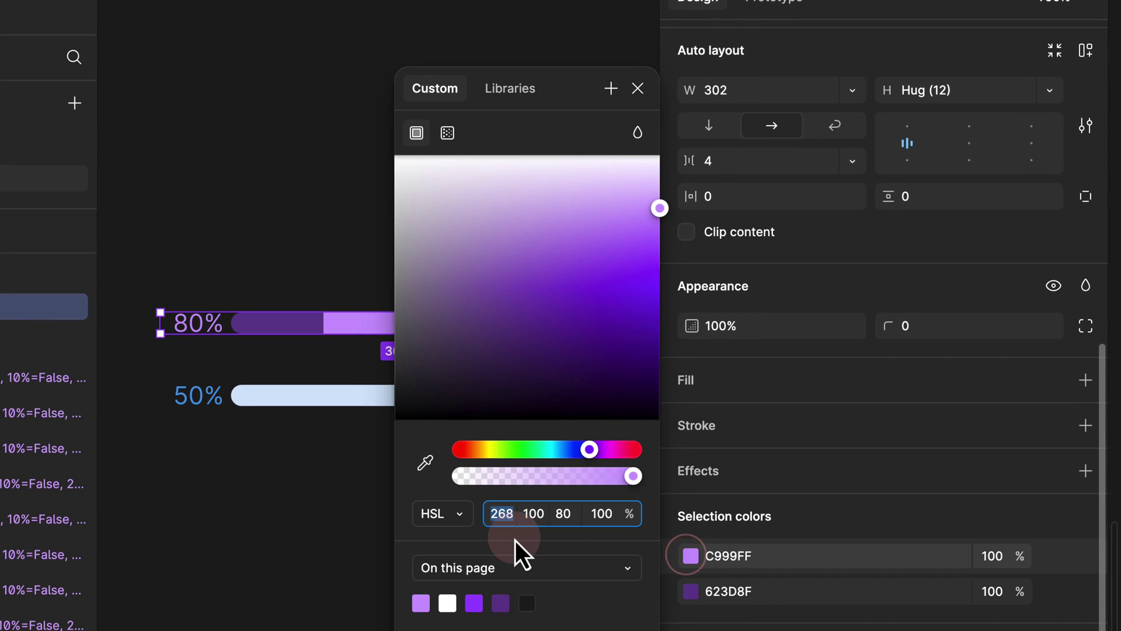
text(210)
click(671, 591)
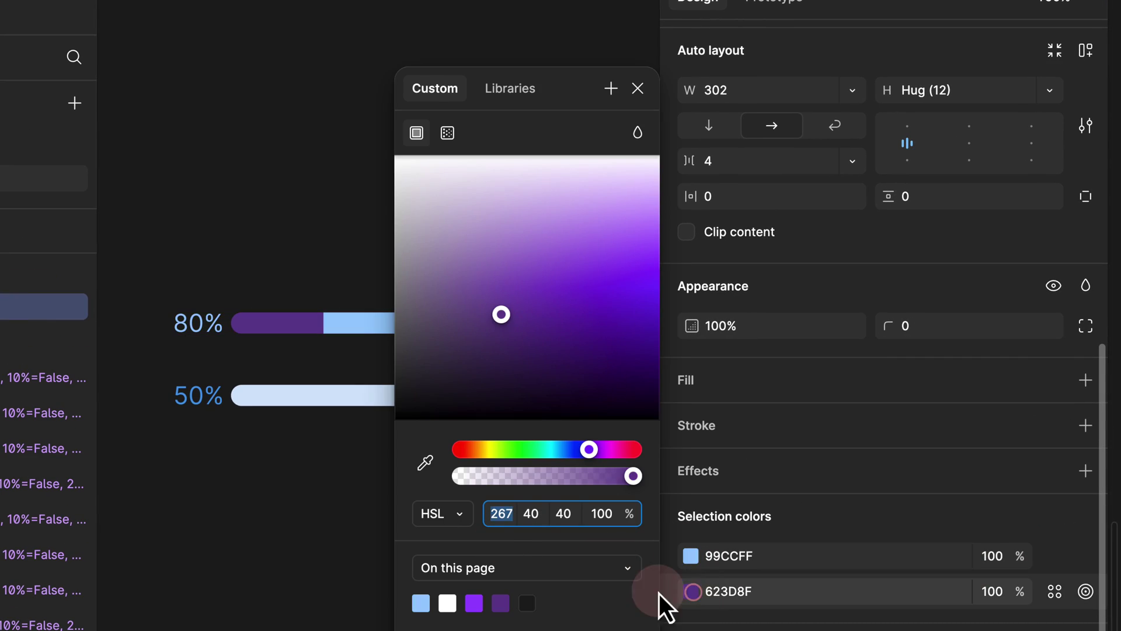
click(506, 517)
text(210)
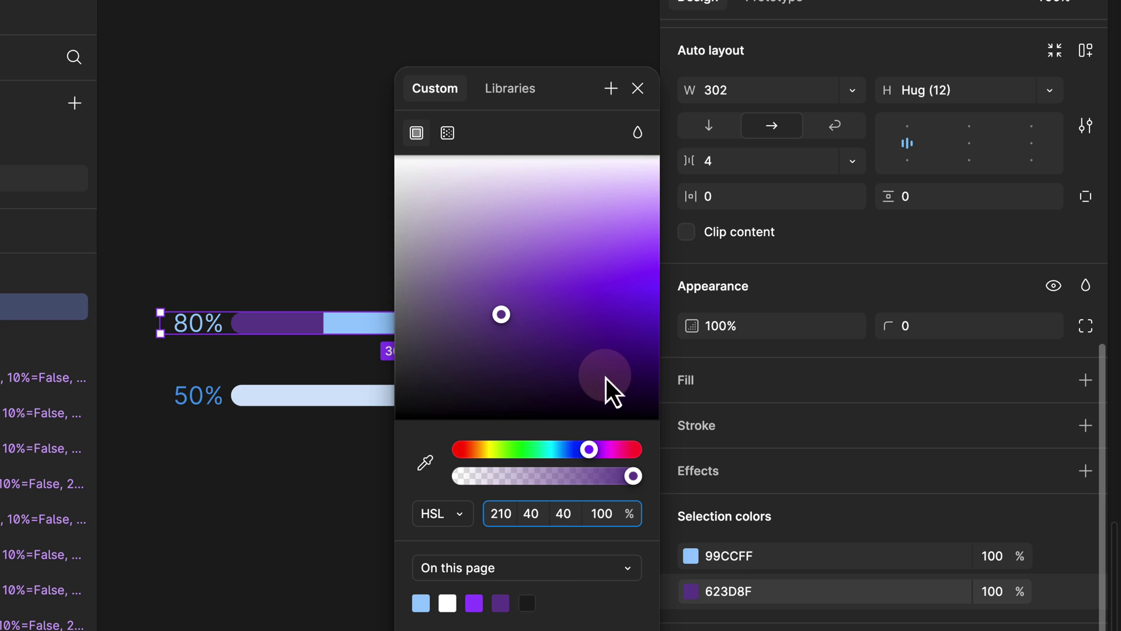
click(637, 86)
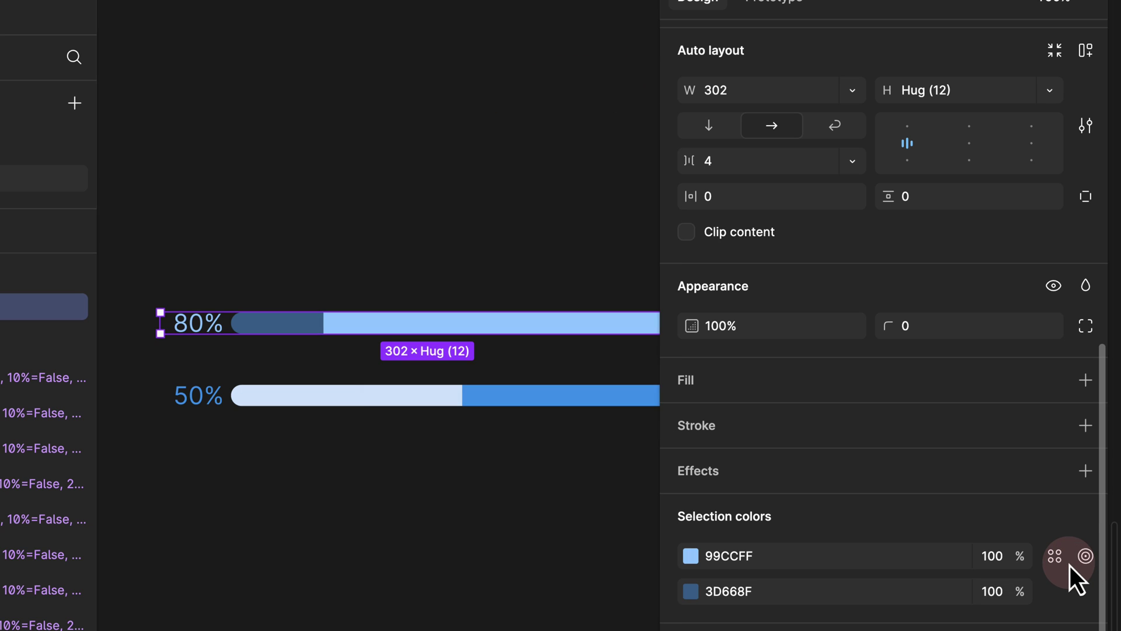
Step: Save the 99CCFF and 3D668F colours as styles dark/blue/80 and dark/blue/40
click(1048, 560)
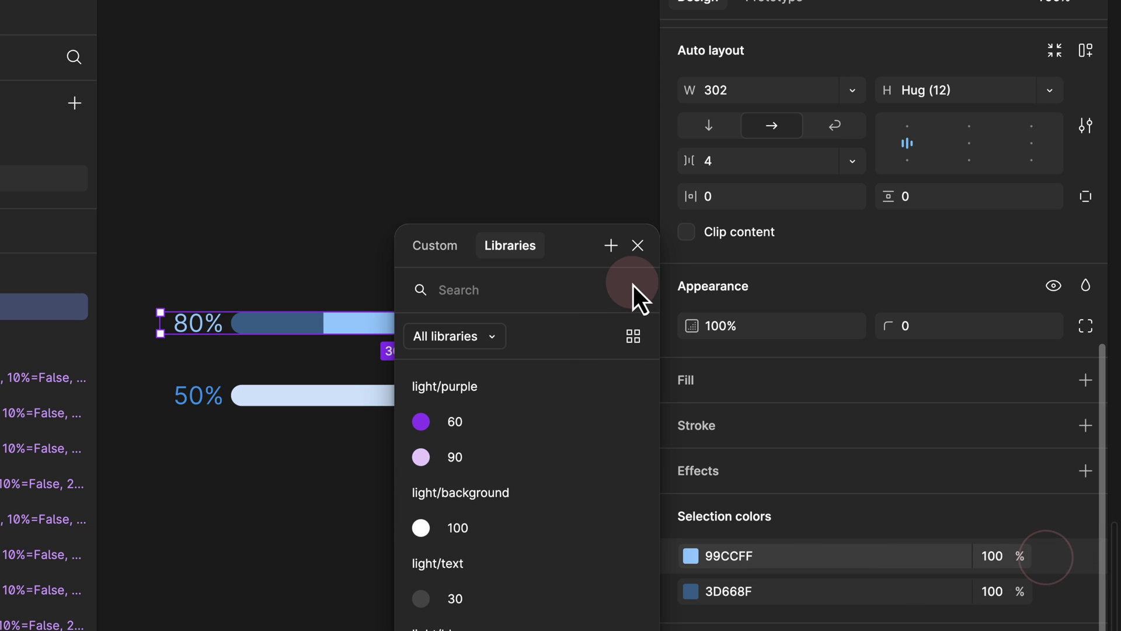
click(611, 246)
click(107, 247)
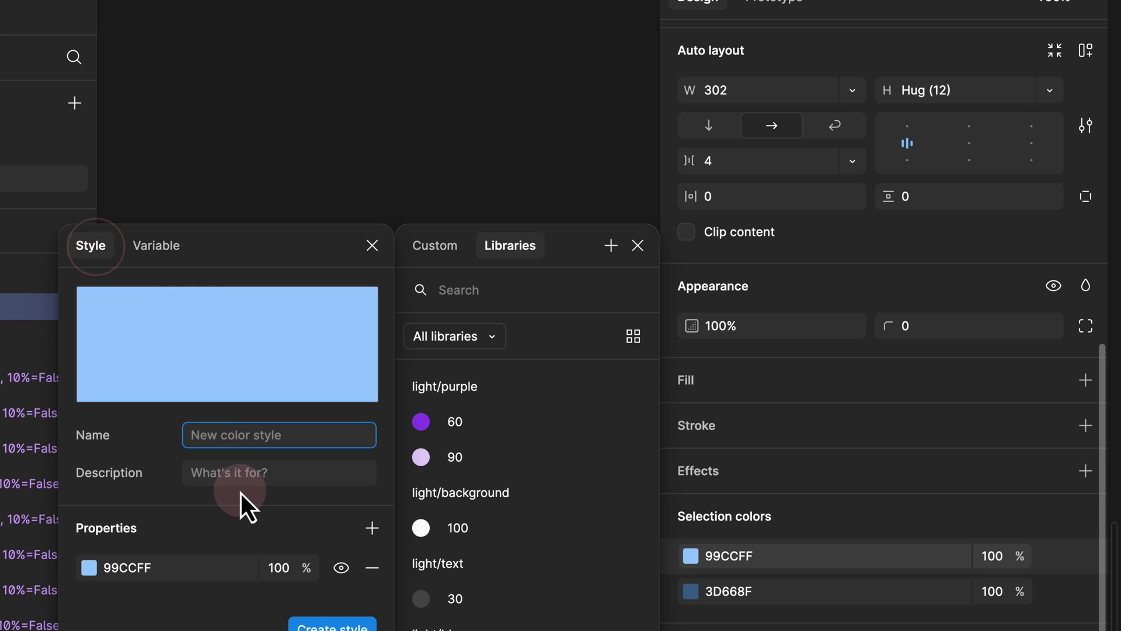
click(251, 437)
text(dark/)
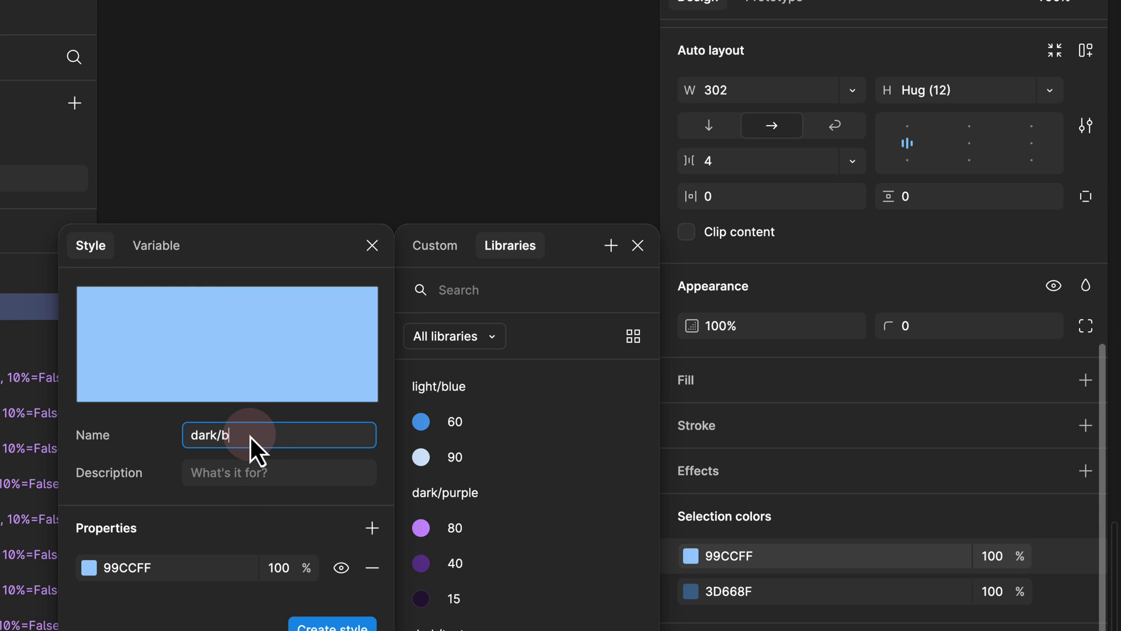
text(blue/80)
key(Return)
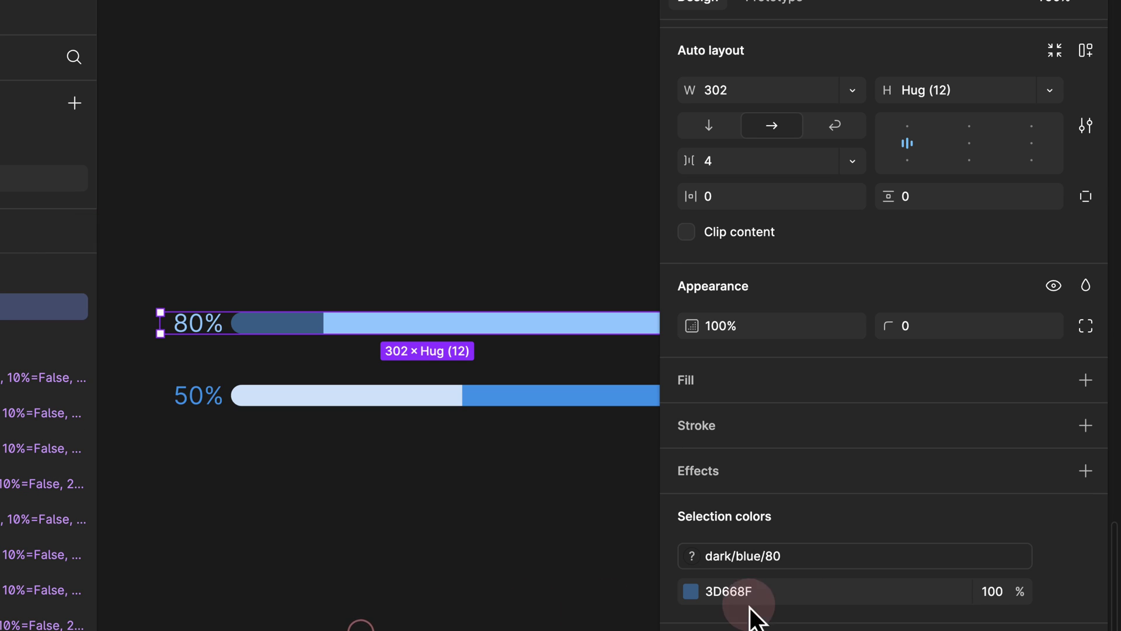
click(1059, 591)
click(218, 444)
text(dark/blue/40)
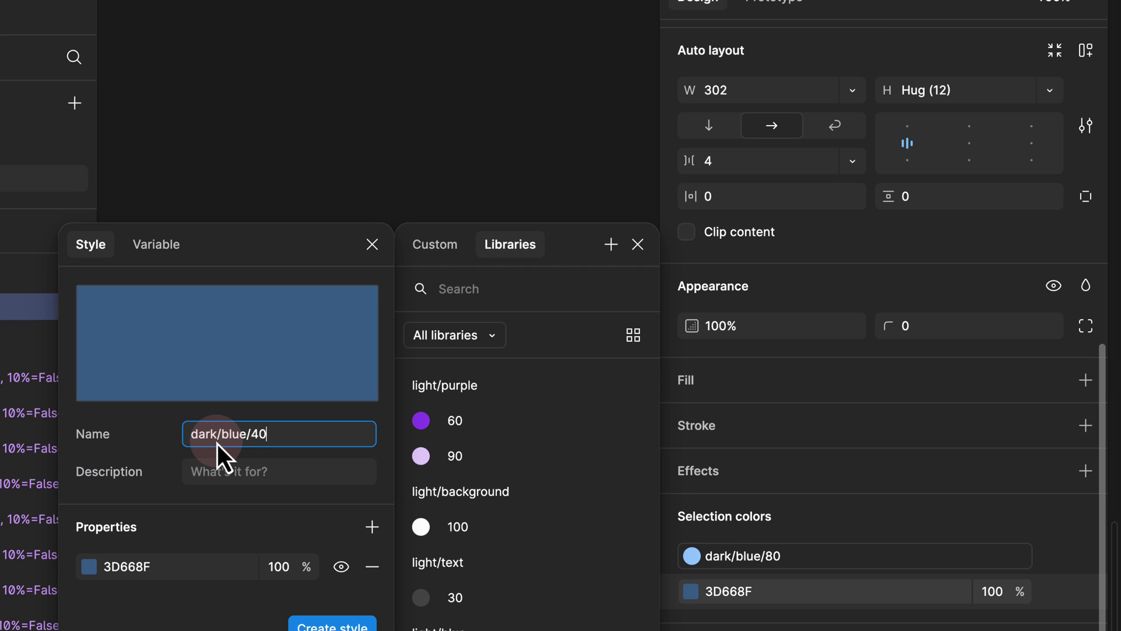
click(338, 623)
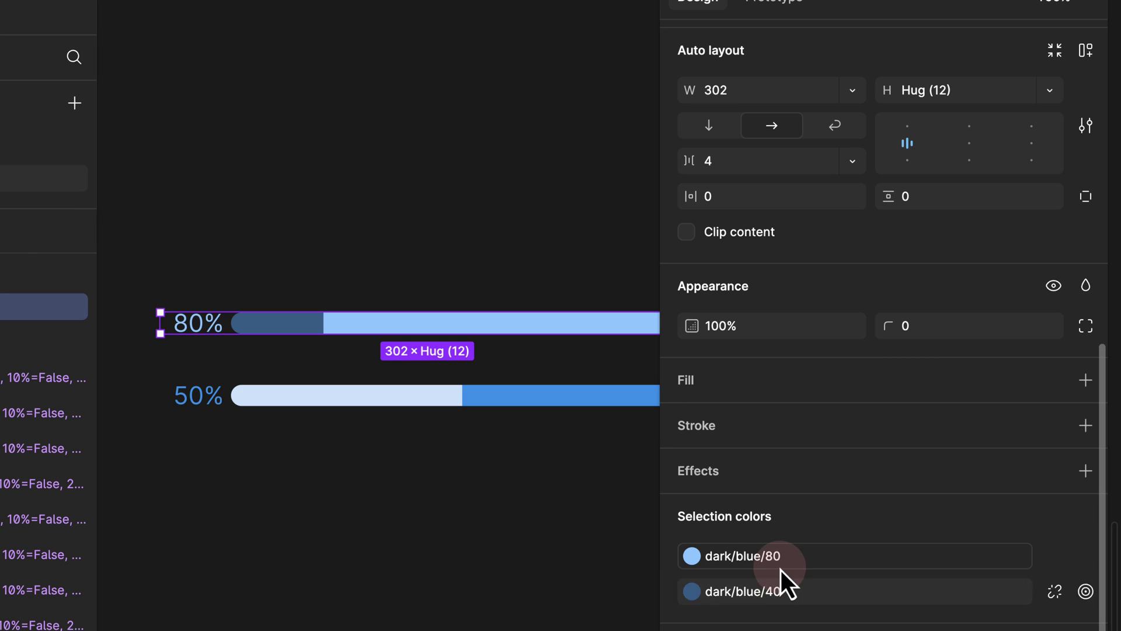
Step: Delete the two blue test bars below the chart
scroll(309, 462, down, 2)
scroll(315, 409, down, 3)
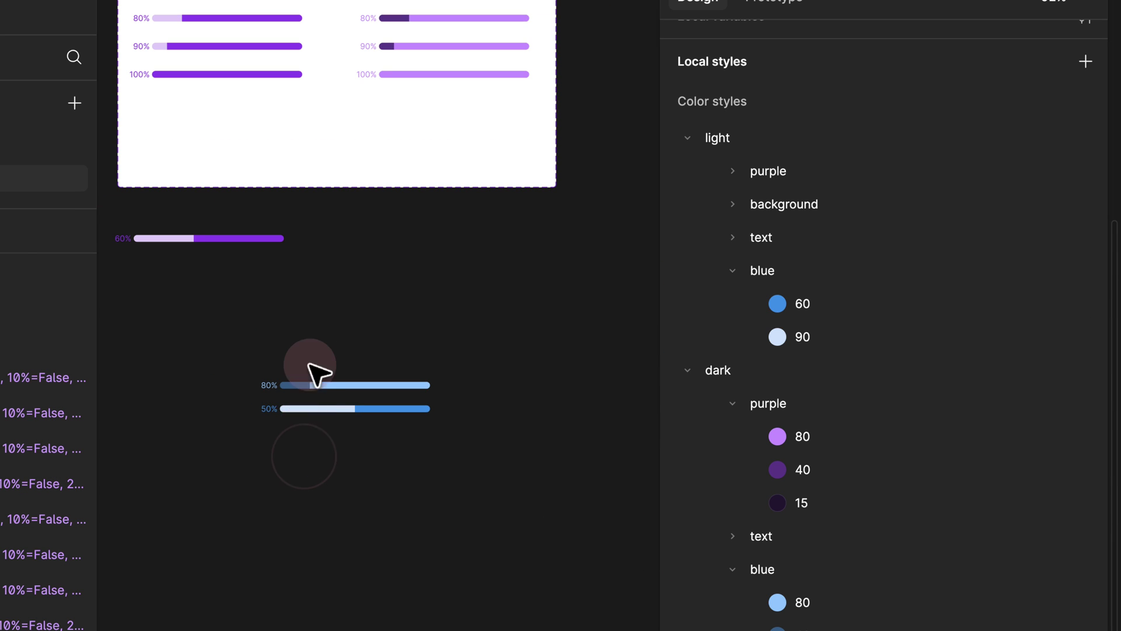
drag(320, 375, 318, 489)
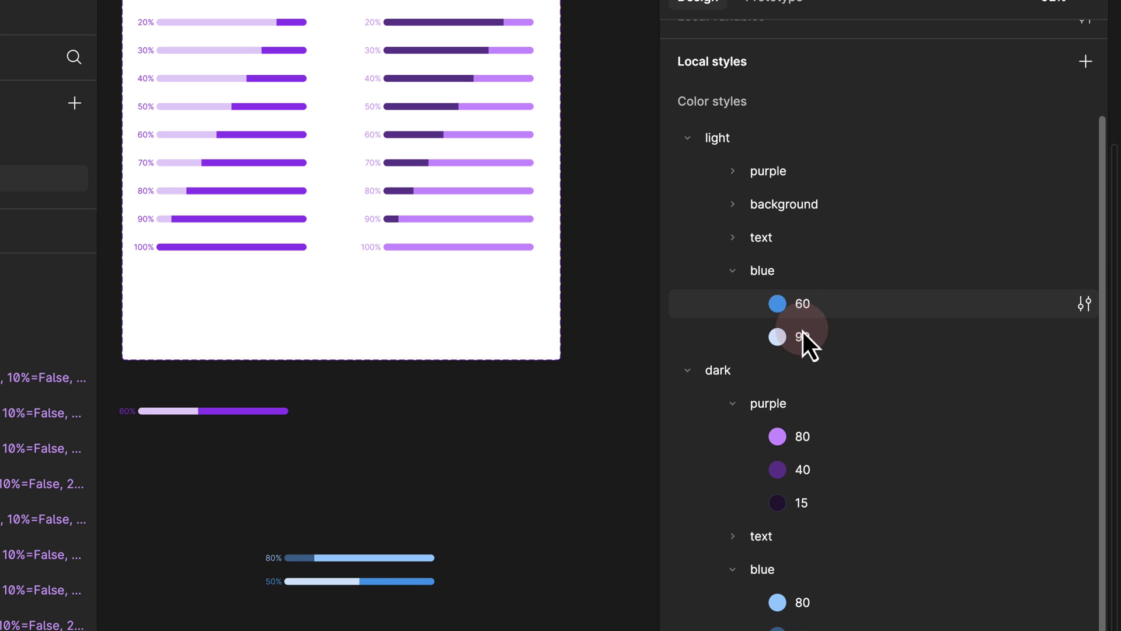
drag(422, 470, 366, 596)
key(Delete)
Step: Swap the 11 lower dark bars from dark/purple/80 and 40 to dark/blue/80 and 40
scroll(416, 411, up, 5)
drag(555, 523, 283, 87)
key(Return)
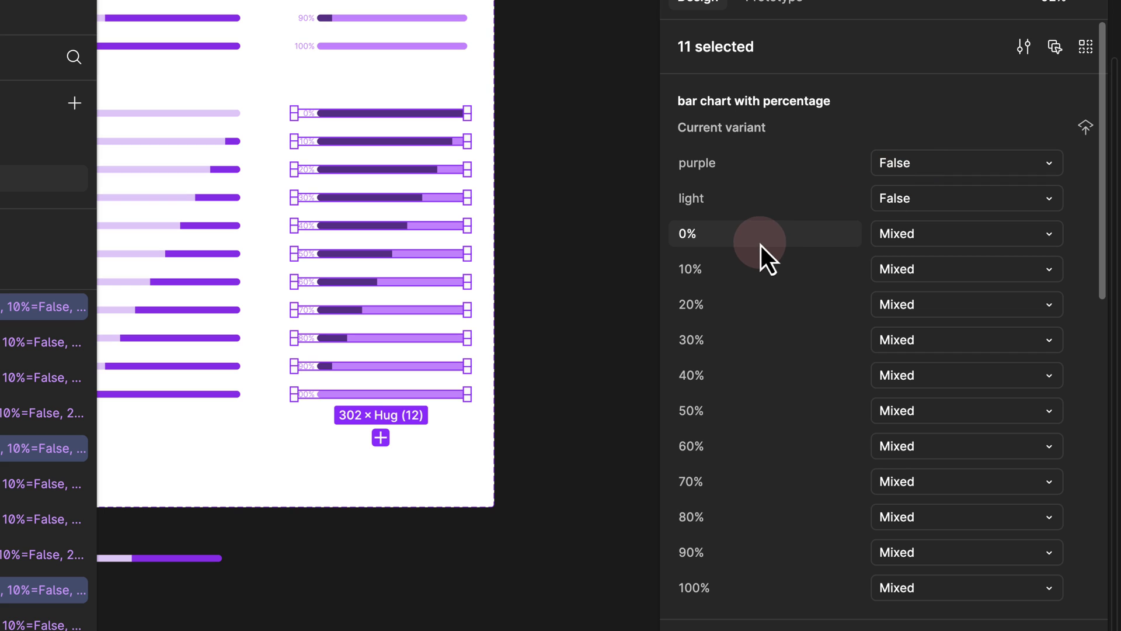
scroll(833, 226, down, 15)
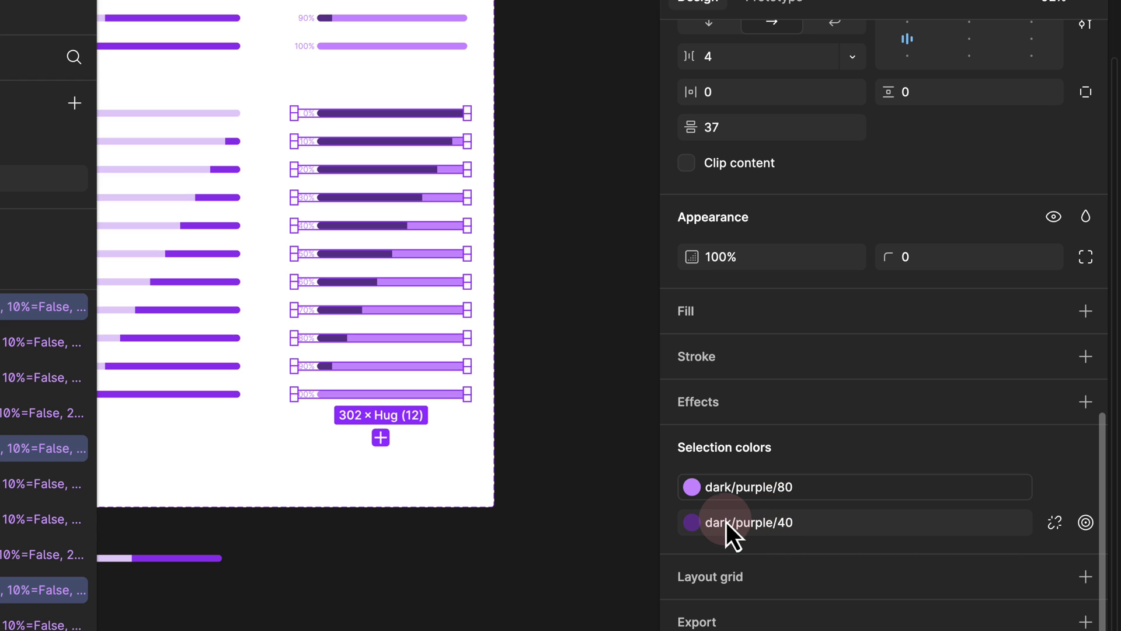
click(773, 489)
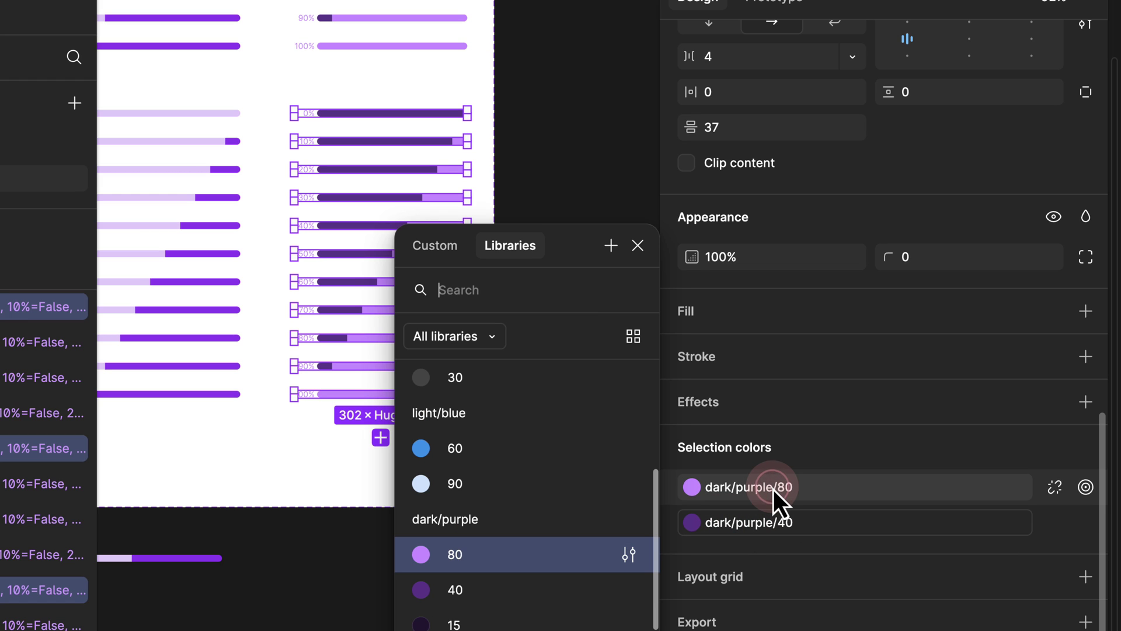
text(dakr)
key(BackSpace)
text(rk)
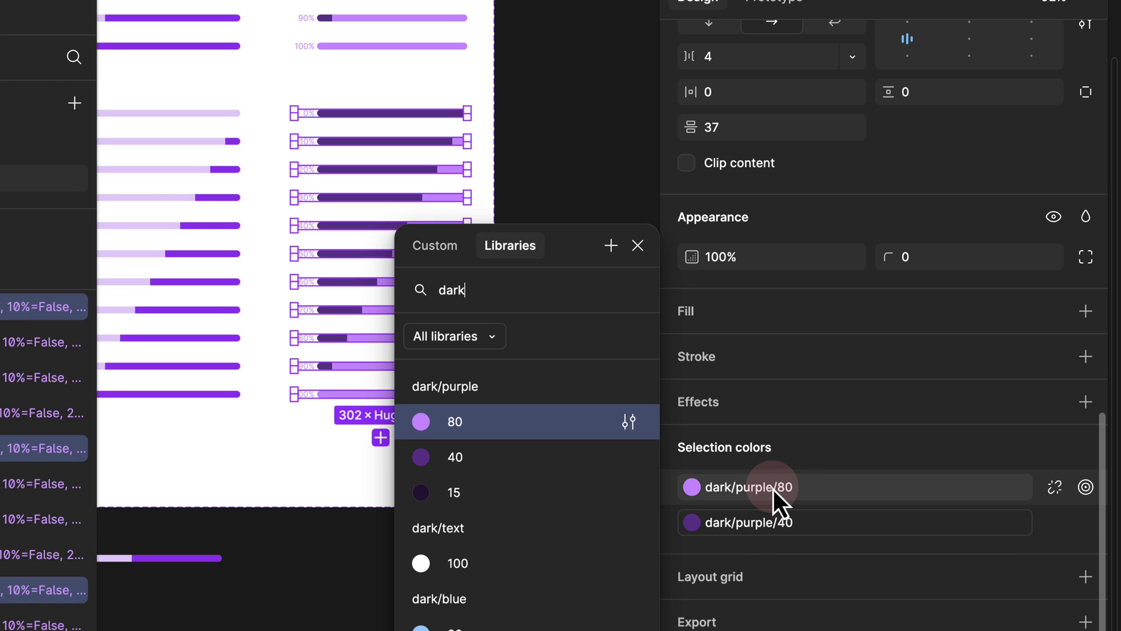
text( blue)
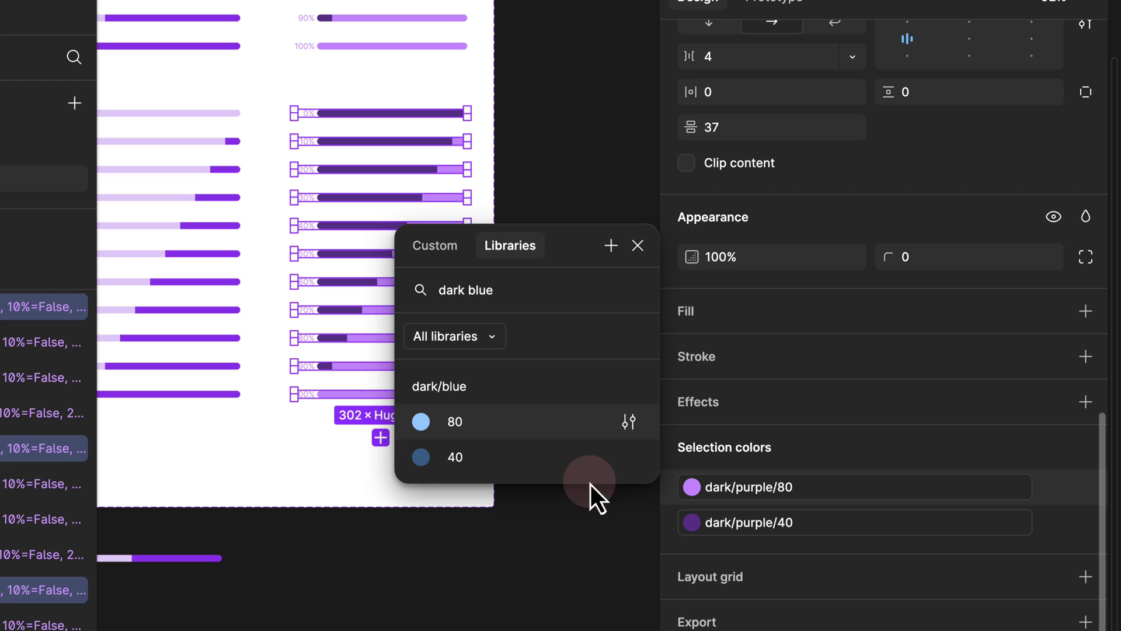
click(486, 425)
click(729, 513)
text(dark blue)
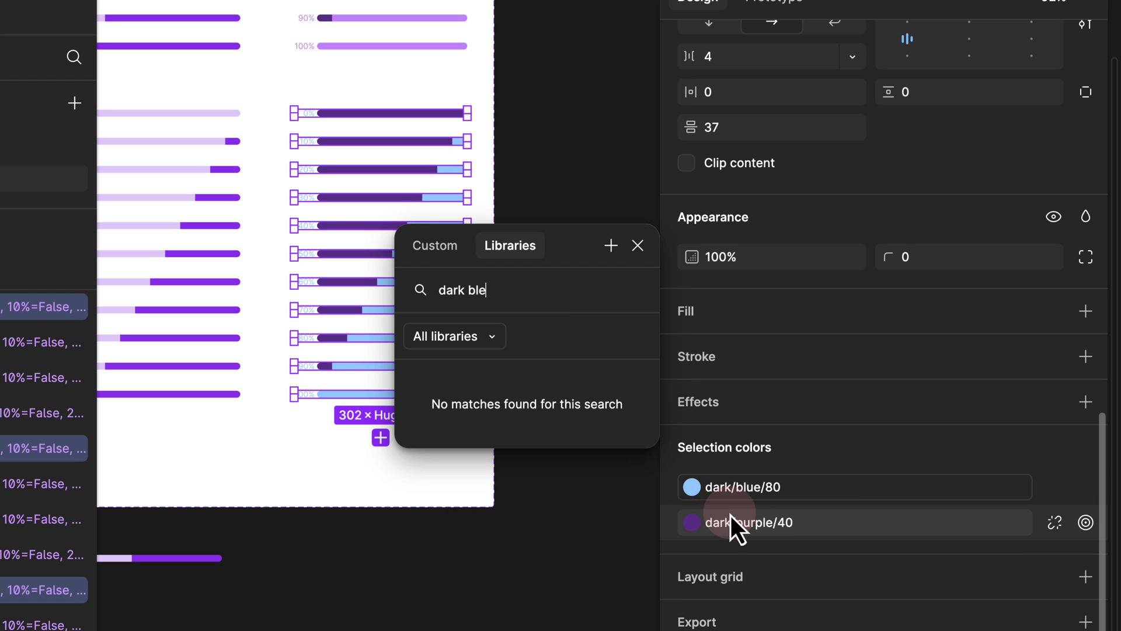
click(483, 456)
click(483, 459)
Step: Swap the lower light bars from light/purple/60 and 90 to light/blue/60 and 90
scroll(618, 358, left, 5)
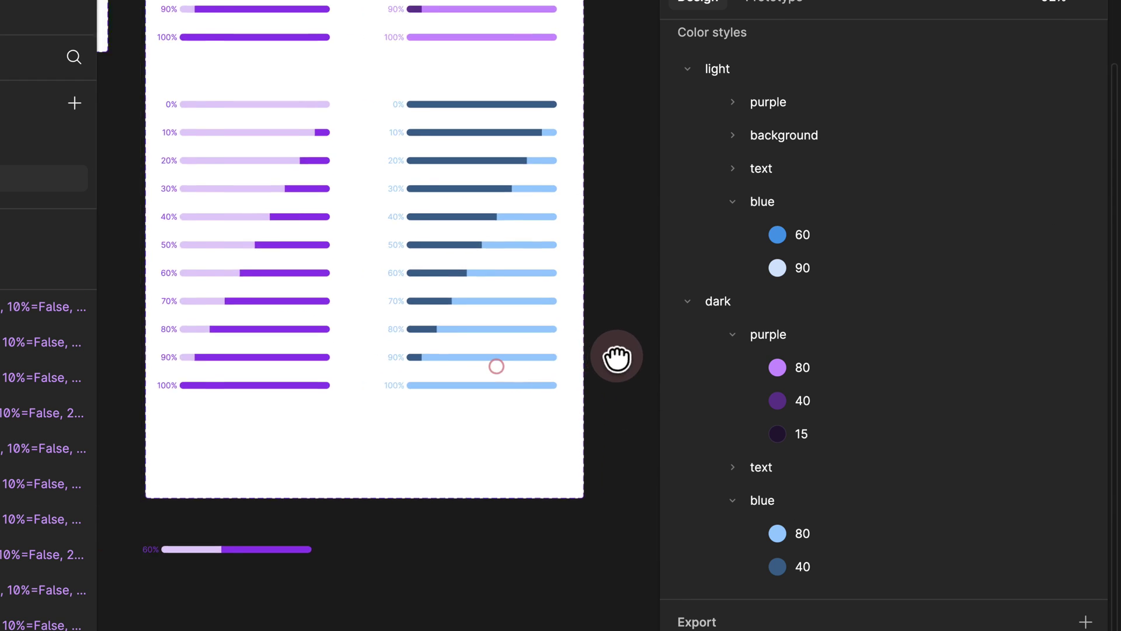
drag(193, 419, 406, 87)
click(793, 485)
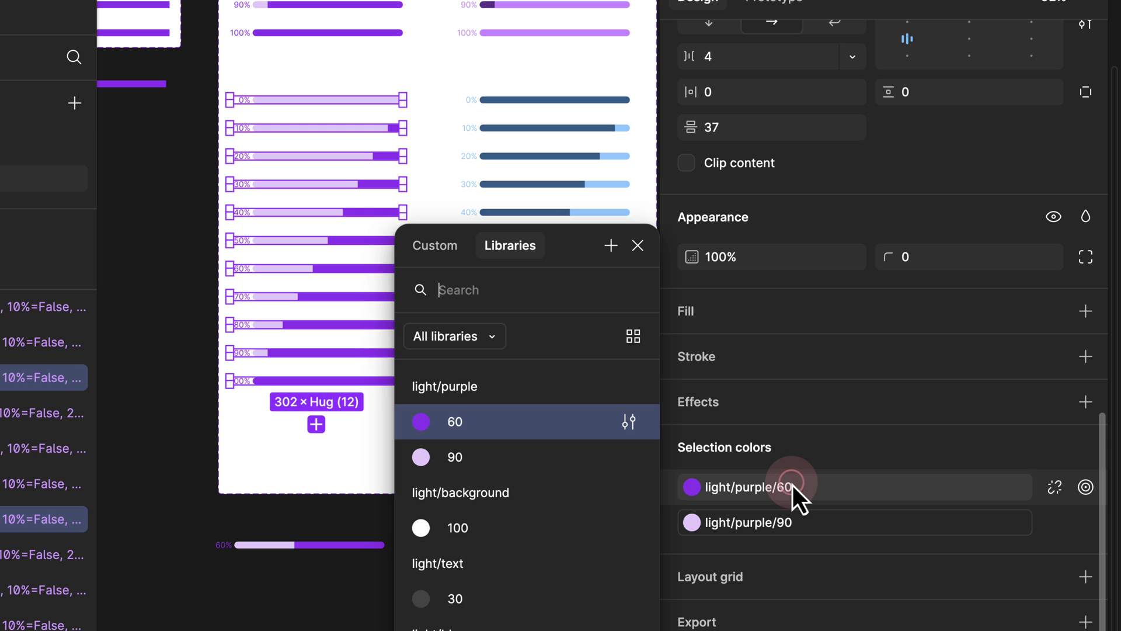
text(light blue)
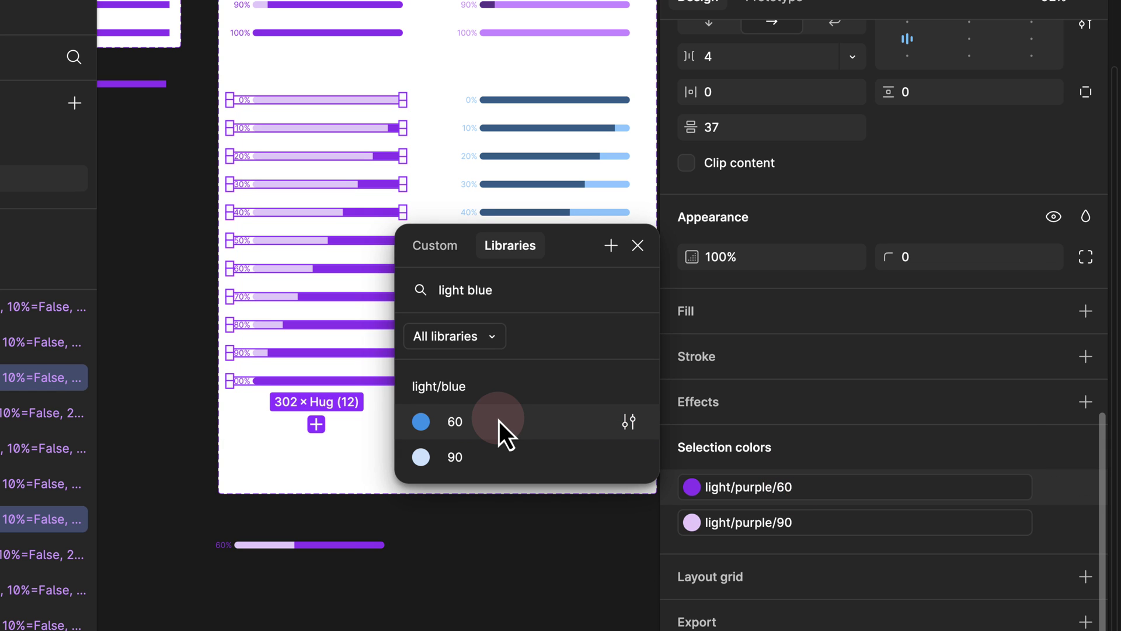
click(498, 419)
click(750, 521)
text(light b)
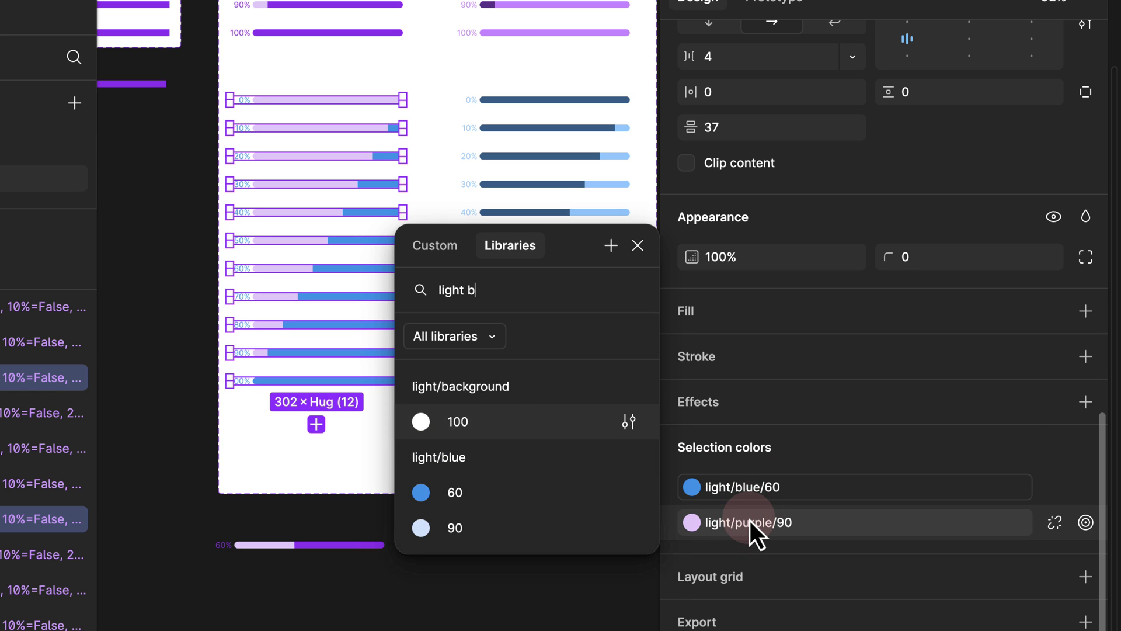
key(BackSpace)
key(BackSpace)
text(blue)
click(463, 467)
click(475, 531)
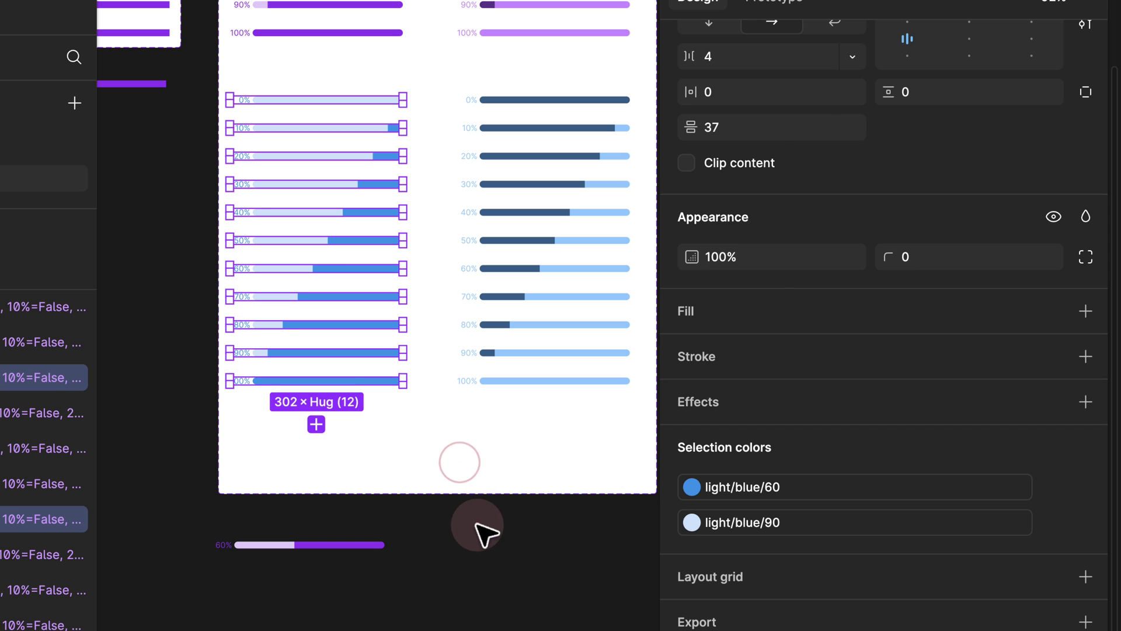
drag(463, 534, 524, 372)
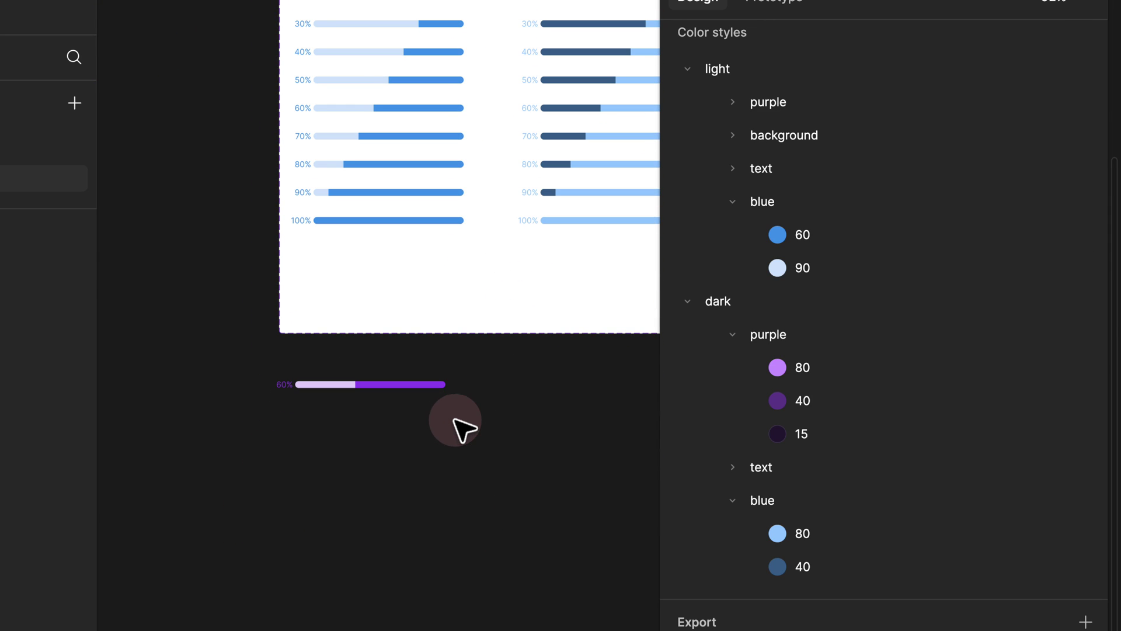
scroll(435, 403, up, 3)
scroll(292, 320, down, 3)
click(333, 299)
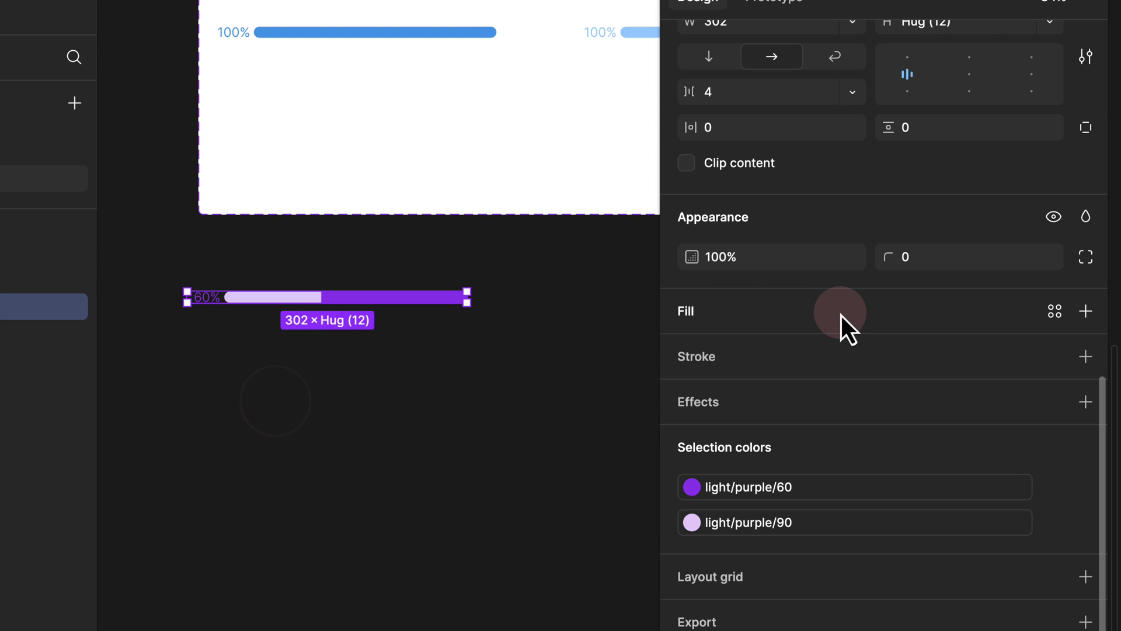
scroll(843, 315, up, 10)
scroll(842, 316, up, 2)
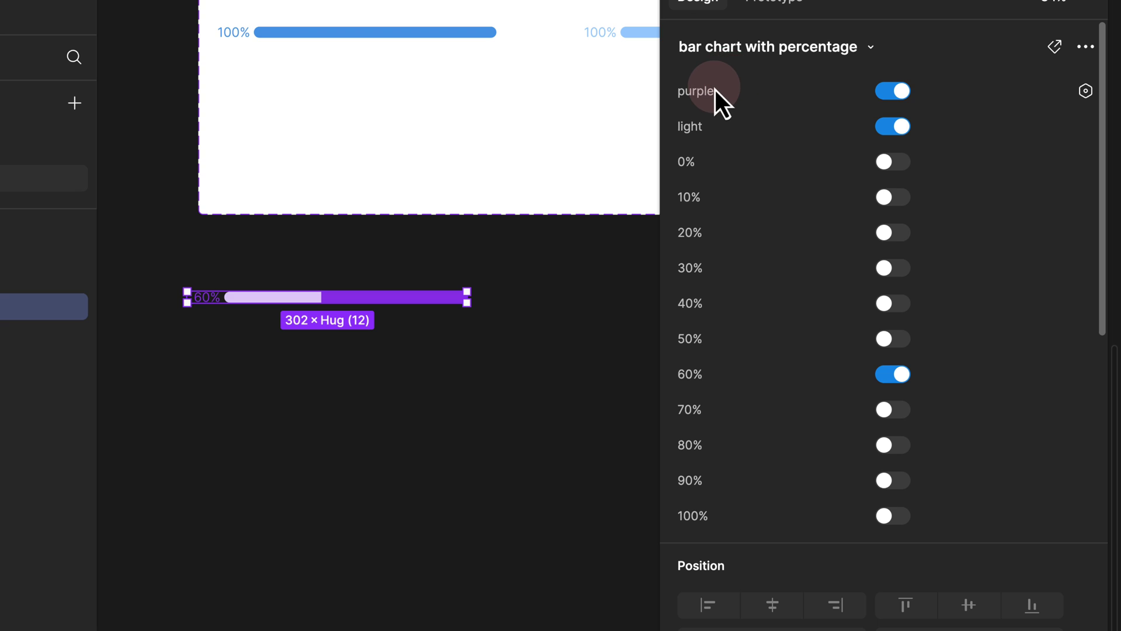
click(899, 92)
click(899, 92)
click(899, 92)
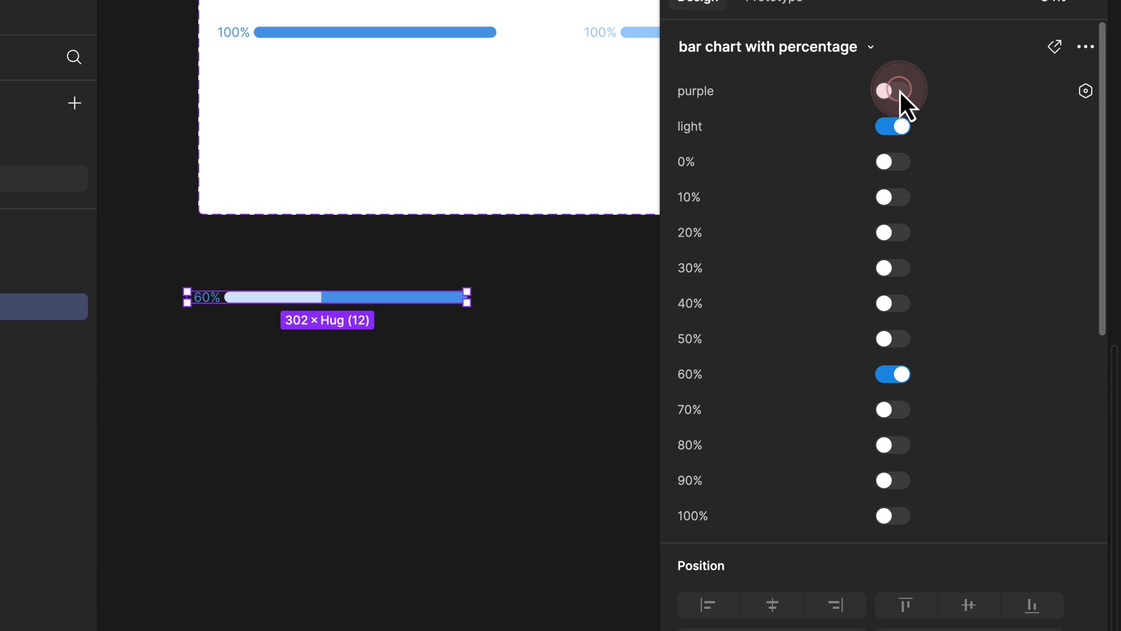
click(895, 133)
click(896, 133)
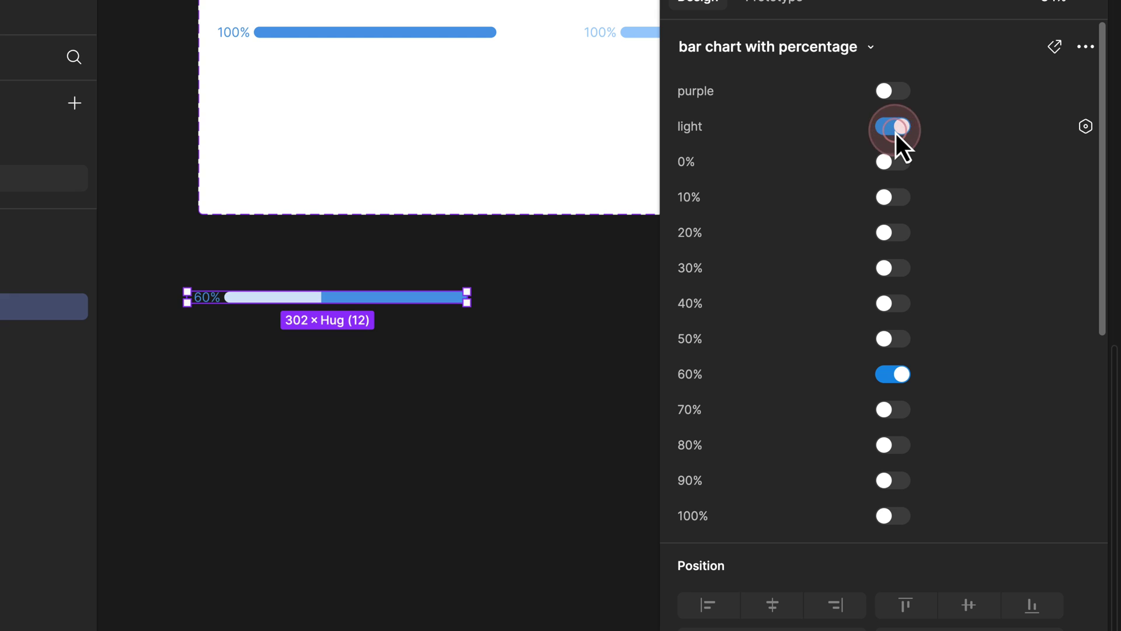
click(910, 96)
click(430, 250)
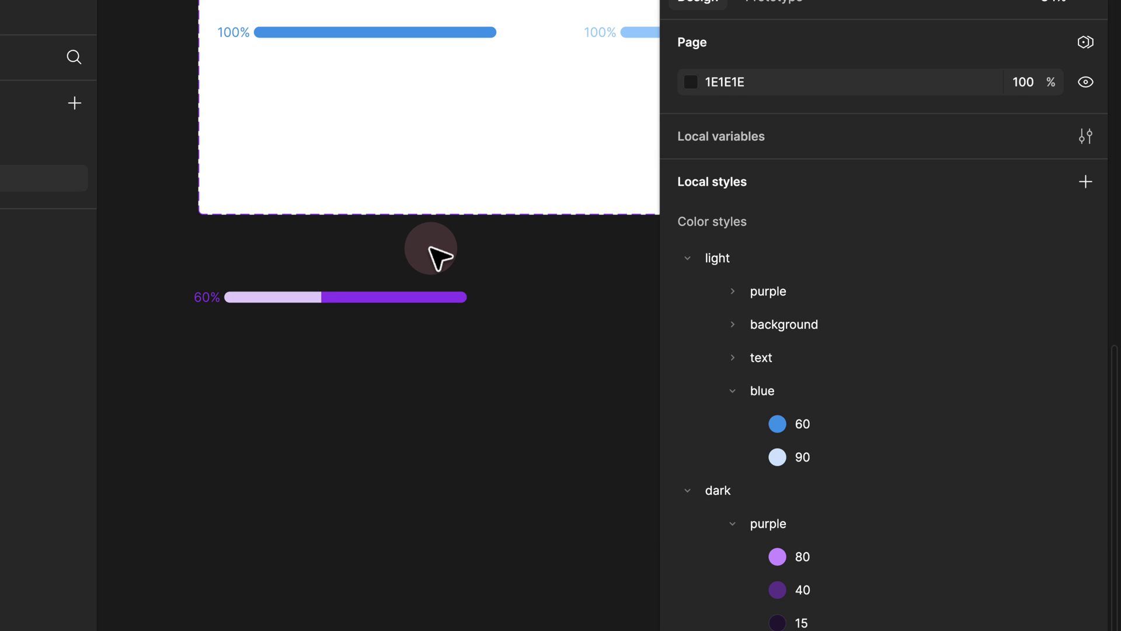
scroll(439, 257, down, 6)
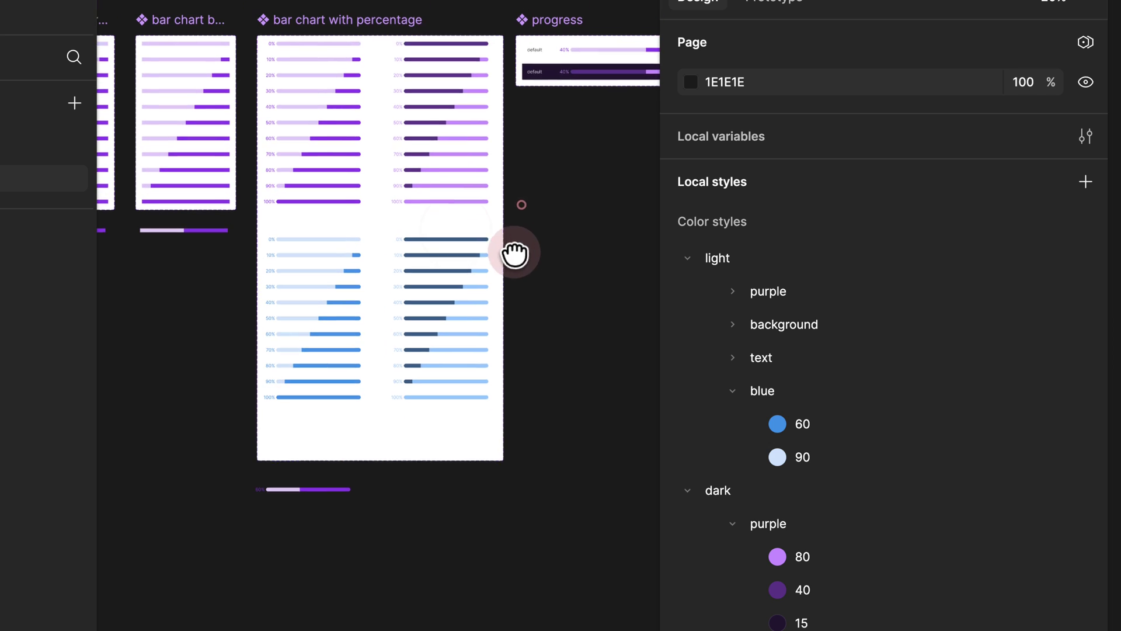
Step: Enlarge the progress component set and add copies of both its variants below them
drag(514, 254, 513, 256)
click(325, 126)
click(329, 3)
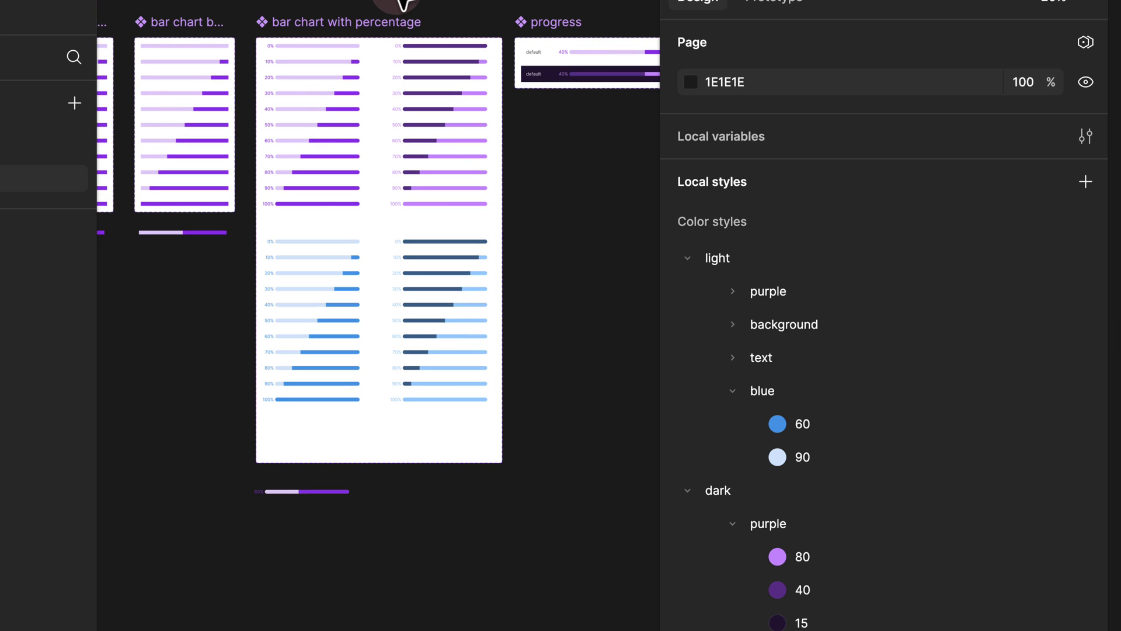
scroll(401, 2, right, 5)
scroll(324, 41, up, 4)
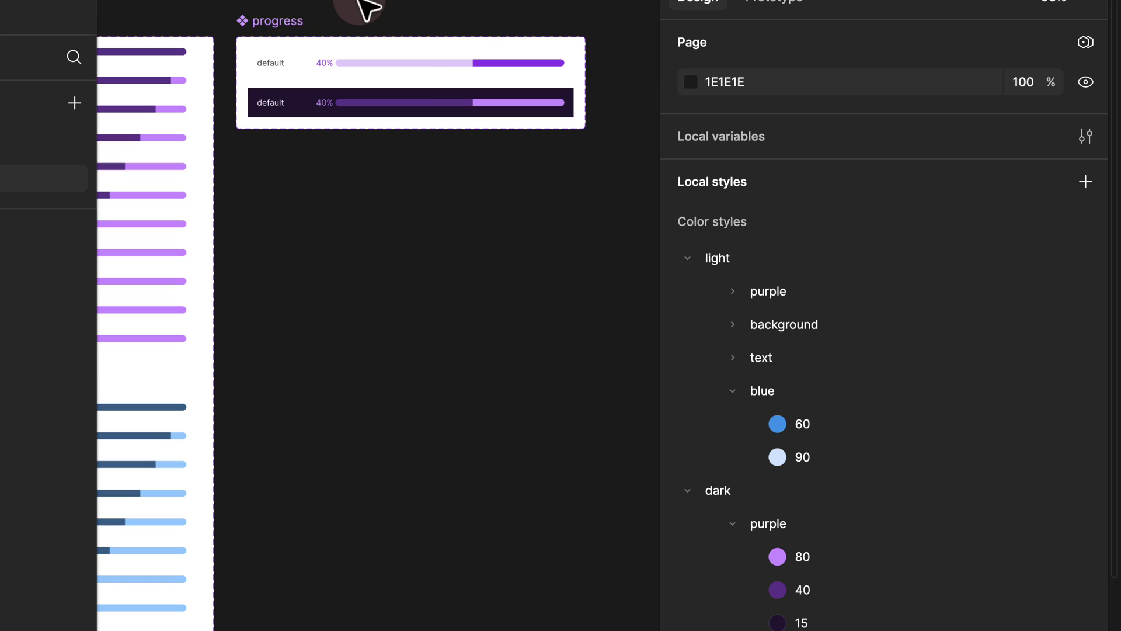
click(273, 21)
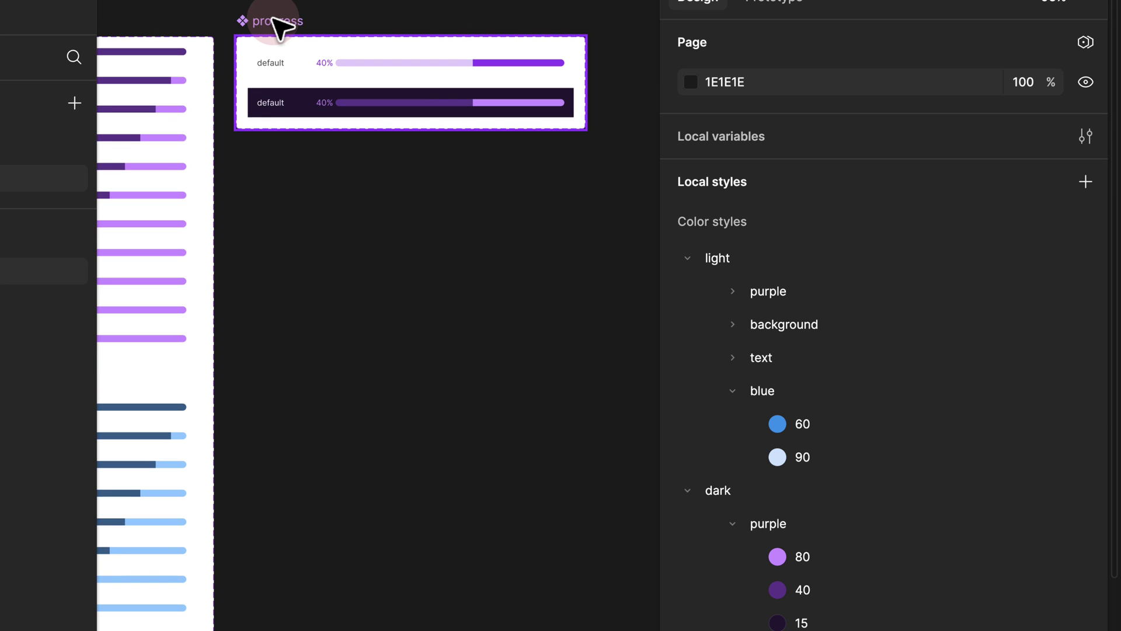
drag(423, 125, 425, 280)
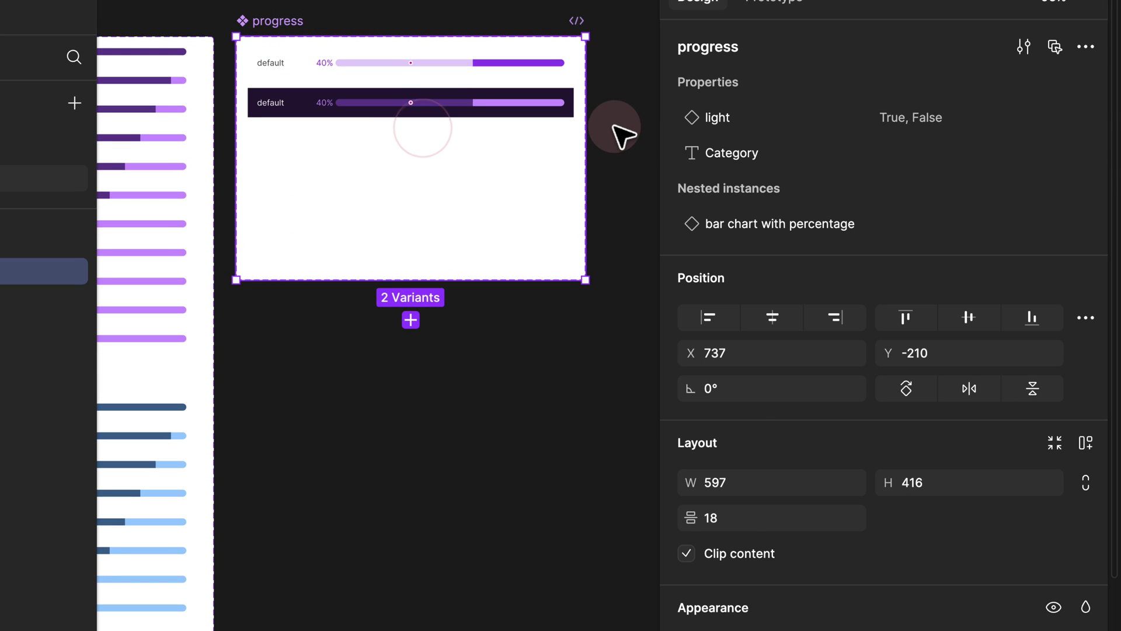
key(Return)
click(410, 158)
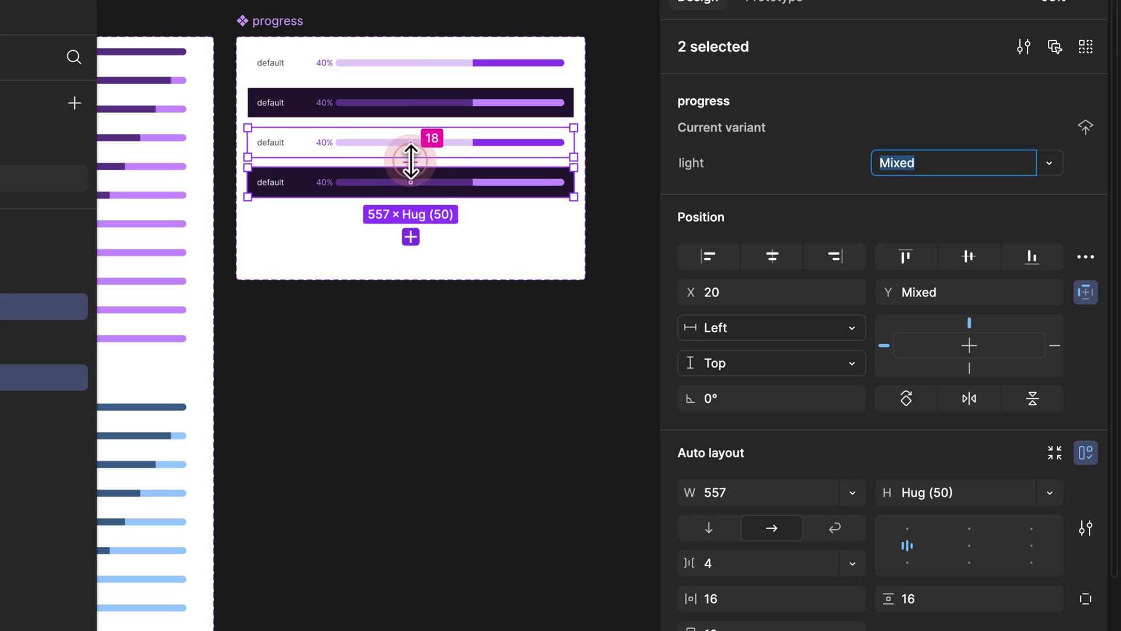
drag(352, 148, 362, 206)
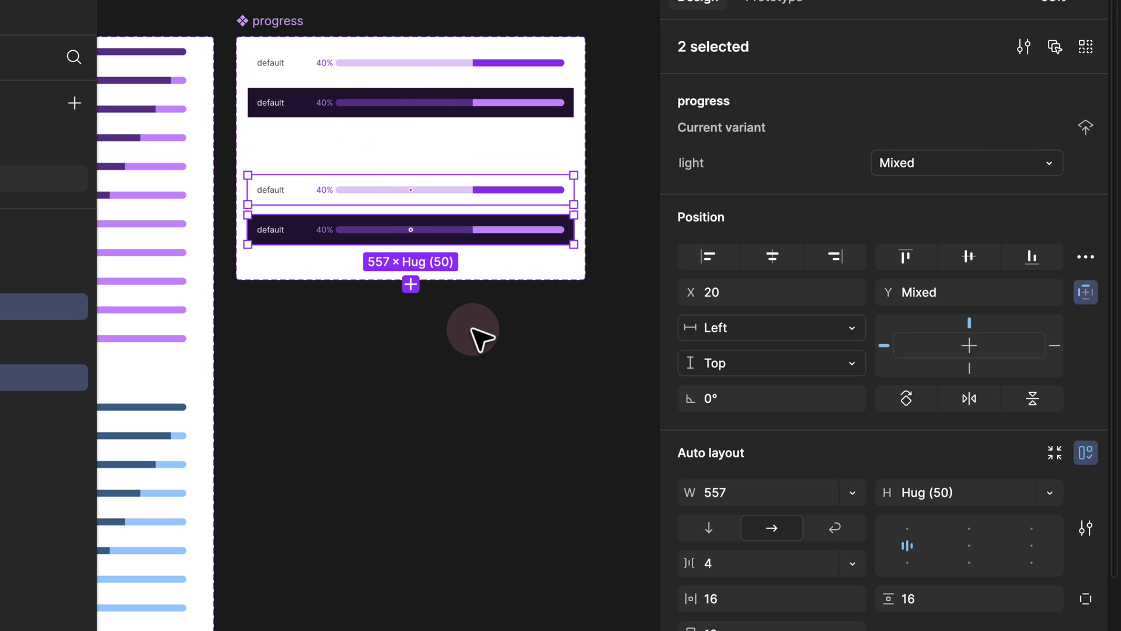
click(493, 320)
Step: Detach dark/purple/15 from the new dark variant's fill and set its hue to 210
click(308, 240)
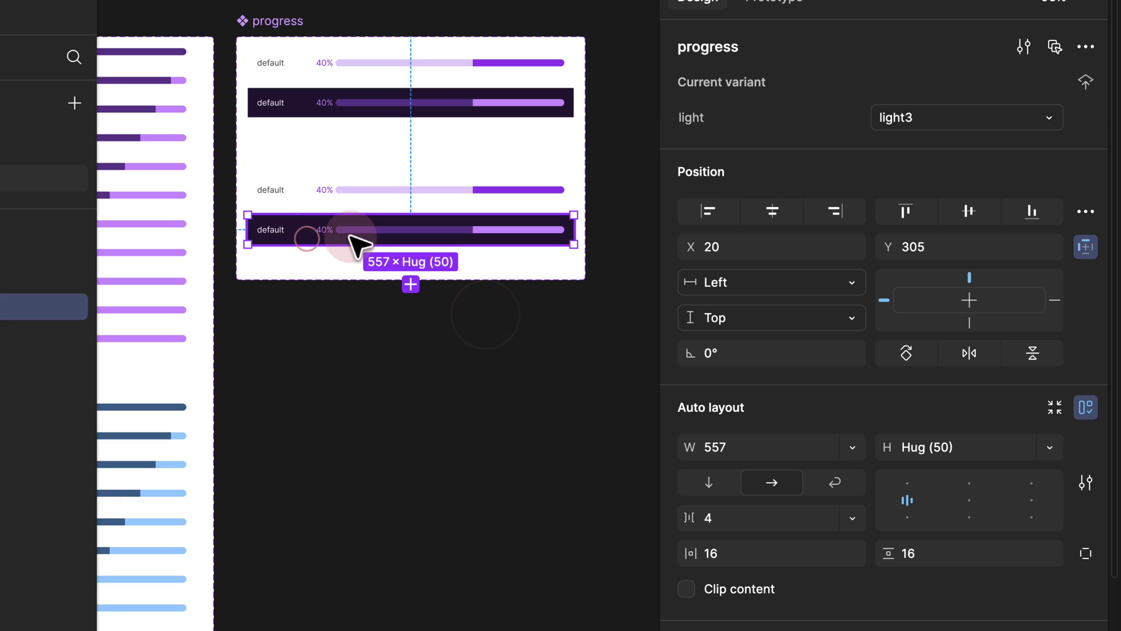
scroll(860, 345, down, 8)
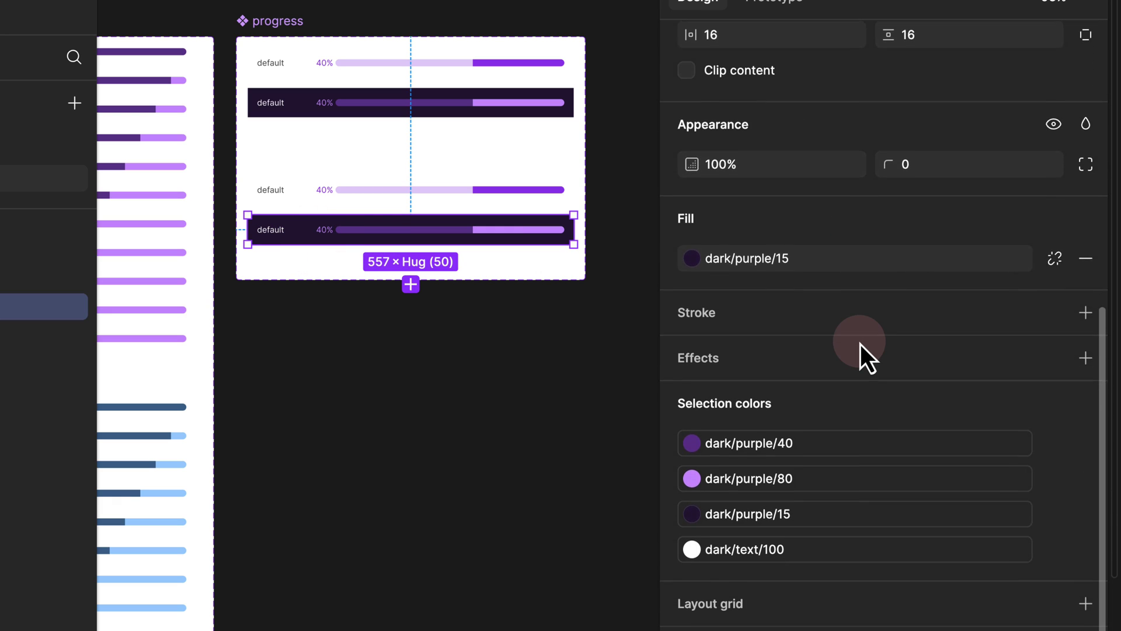
click(1053, 258)
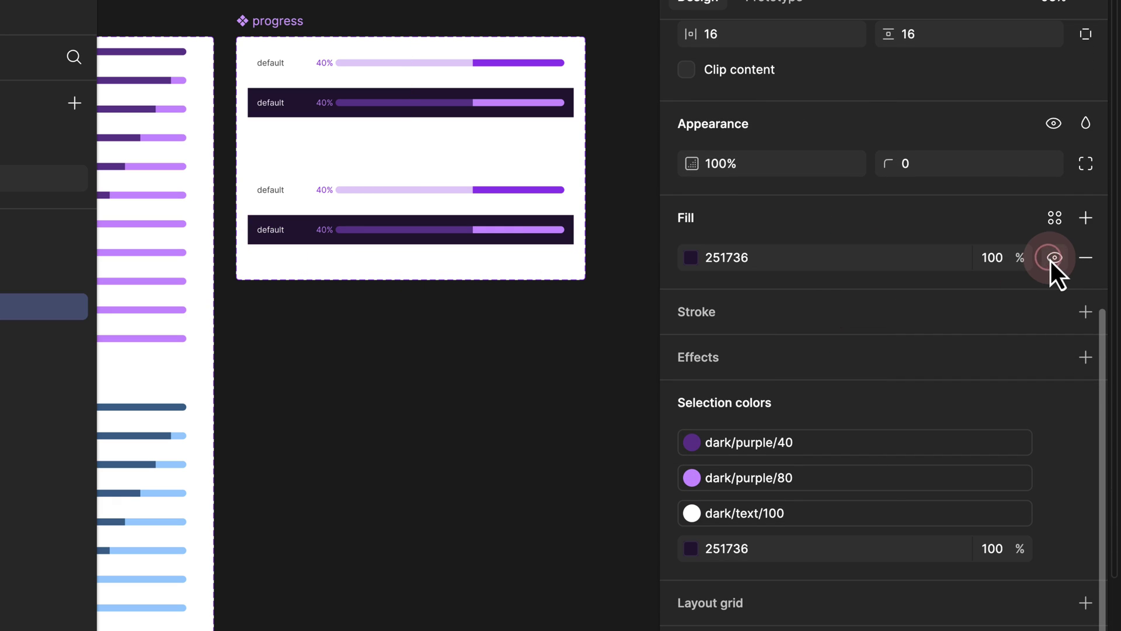
click(690, 258)
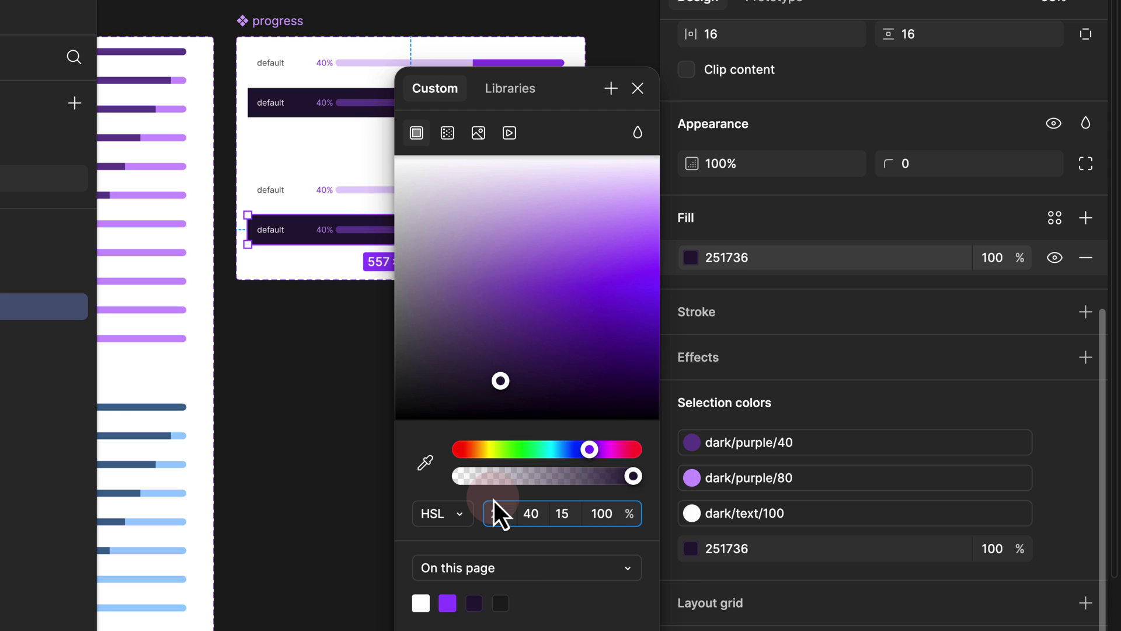
text(210)
key(Return)
Step: Save that fill as a new colour style named dark/blue/15
click(1053, 219)
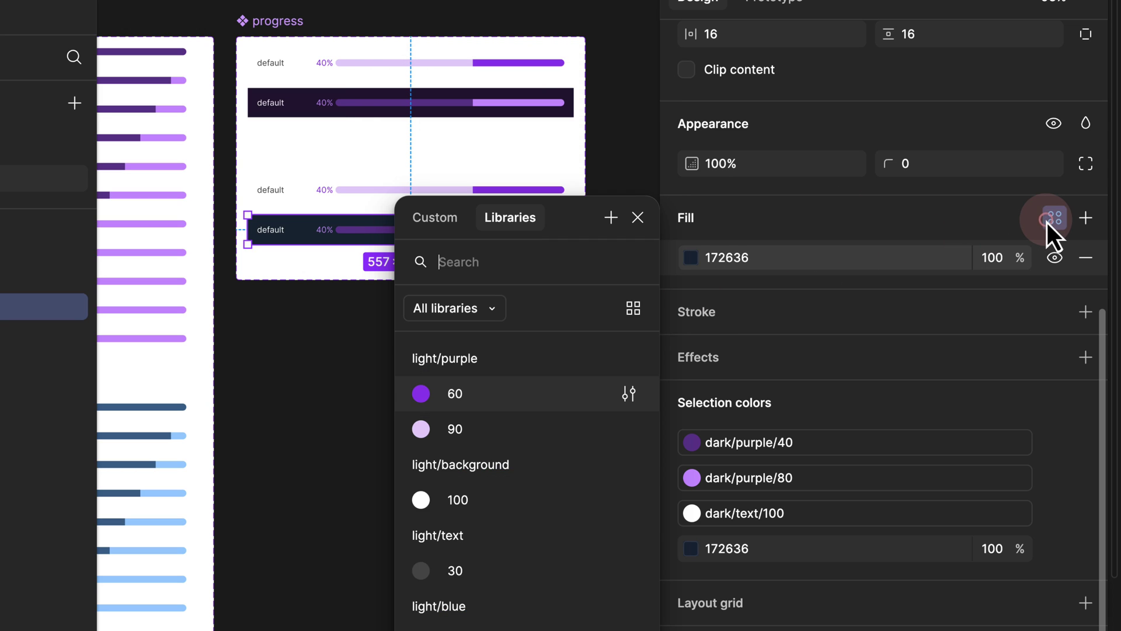
click(611, 217)
click(177, 381)
text(dark/blue/15)
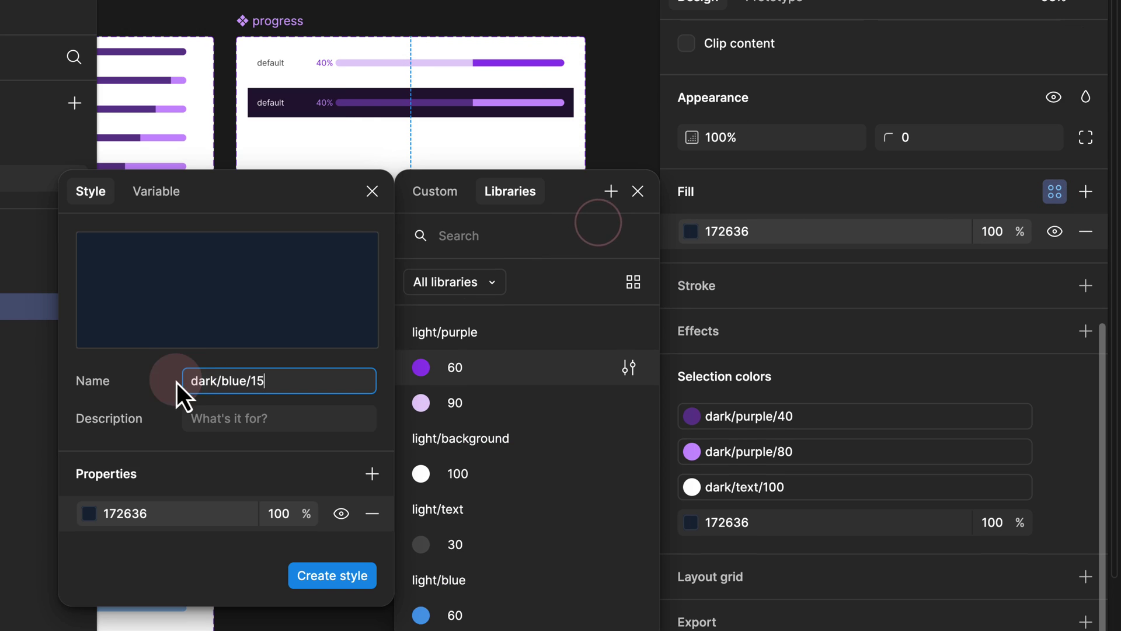
click(208, 380)
click(341, 575)
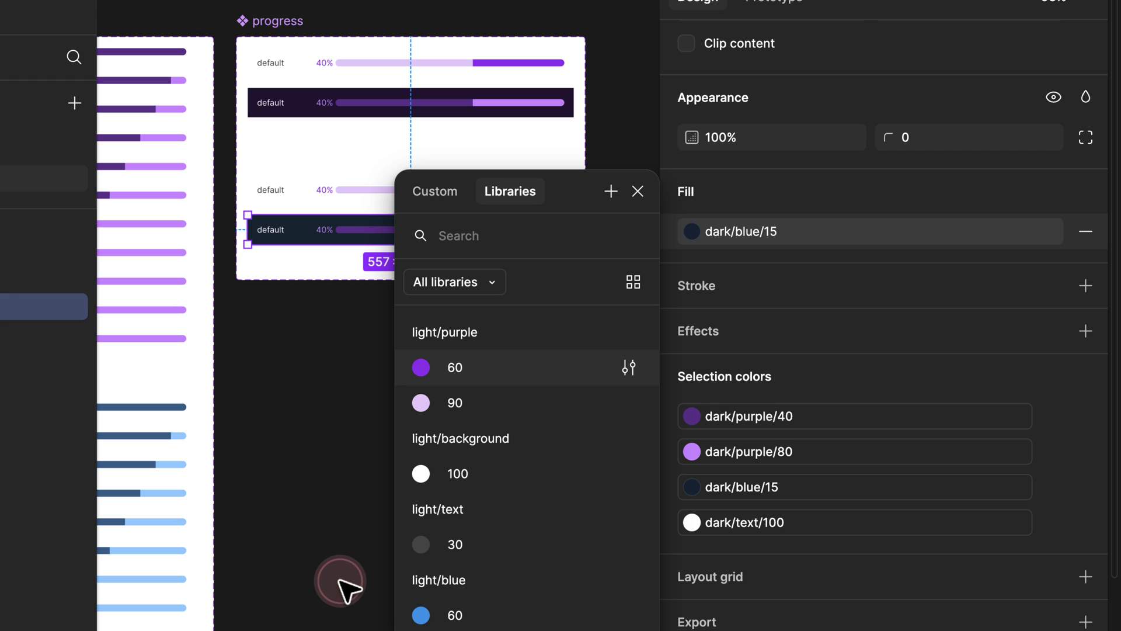
click(636, 191)
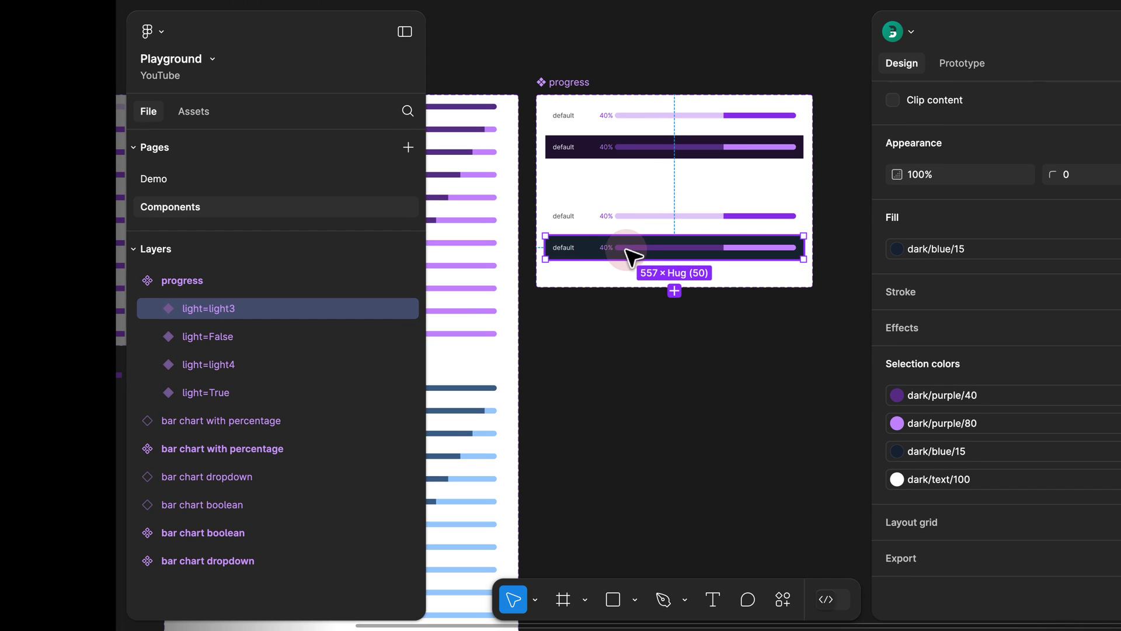
Step: Turn off purple on the nested bar charts in the third and fourth progress variants
double_click(666, 246)
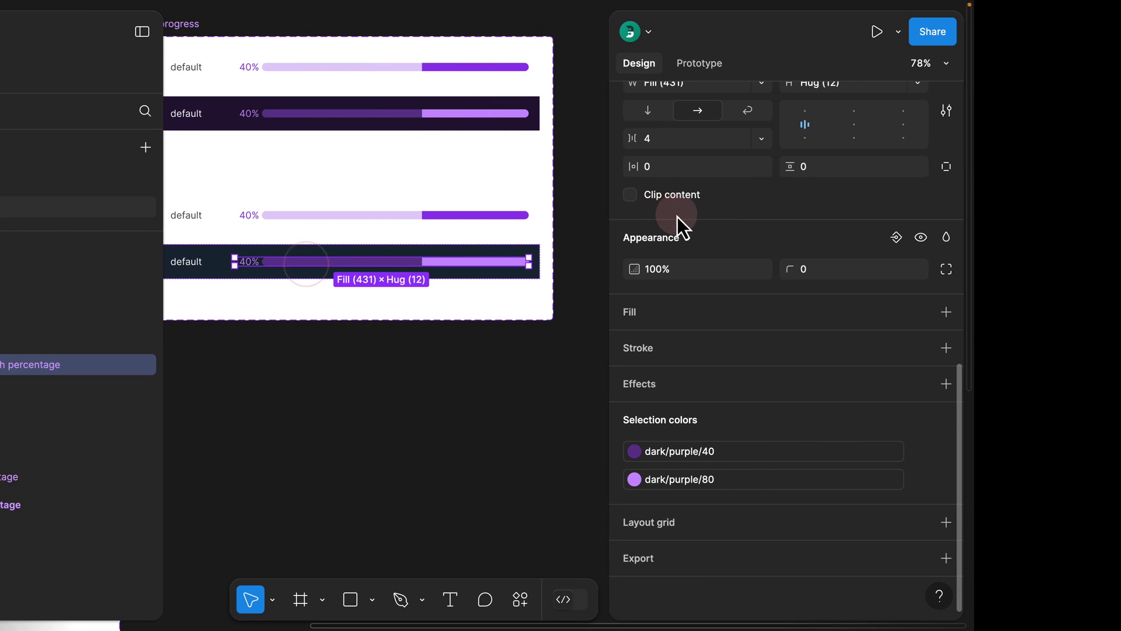
scroll(701, 221, up, 10)
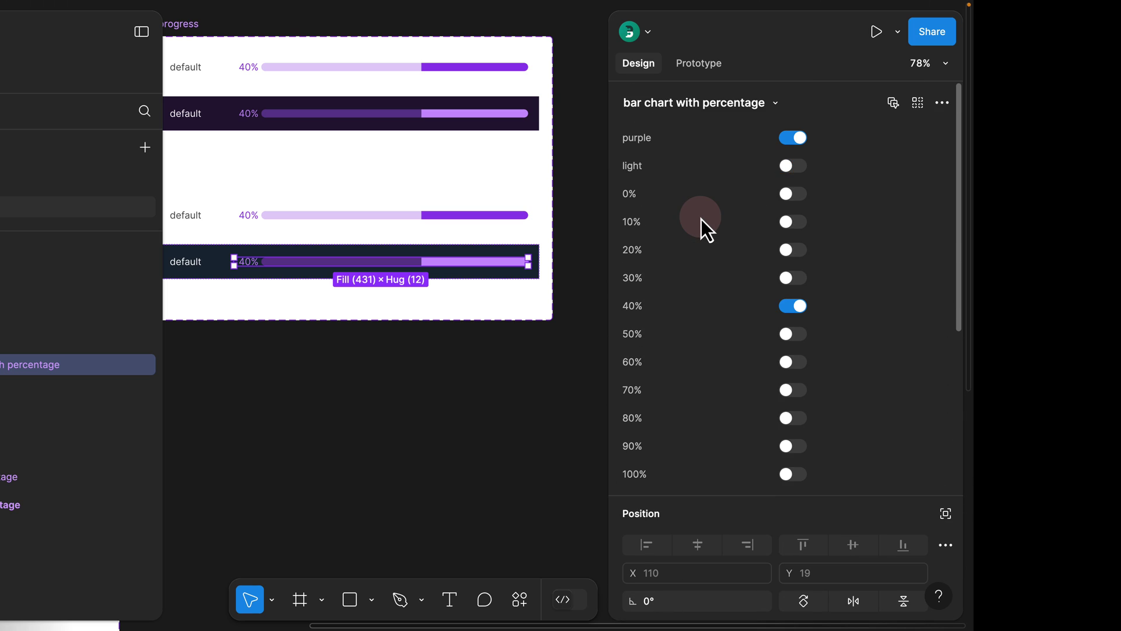
click(794, 140)
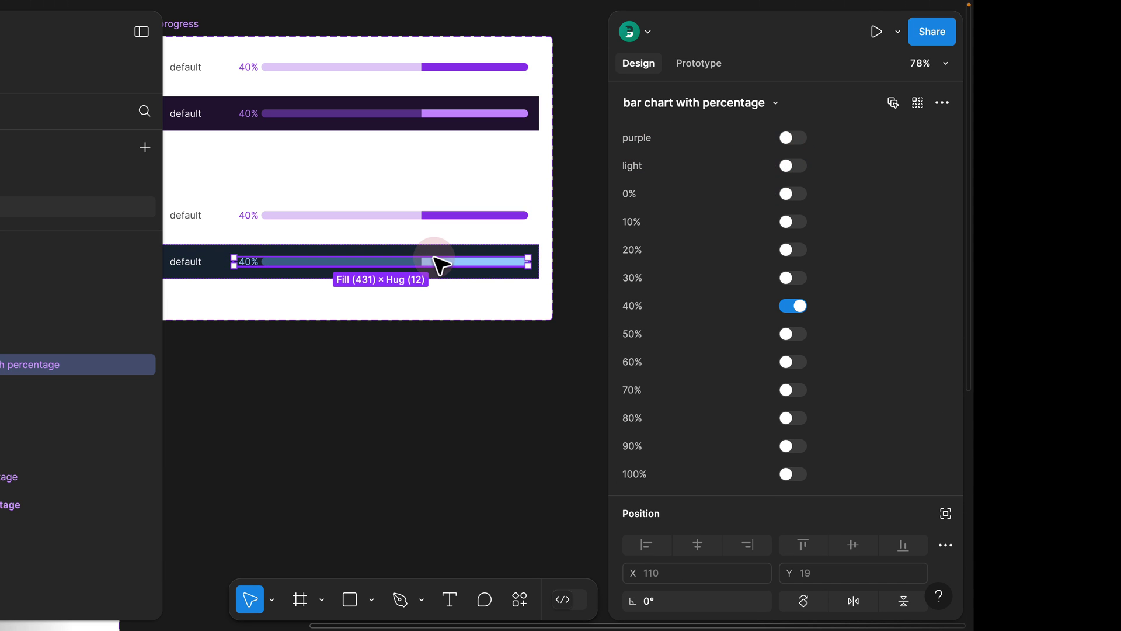
double_click(435, 215)
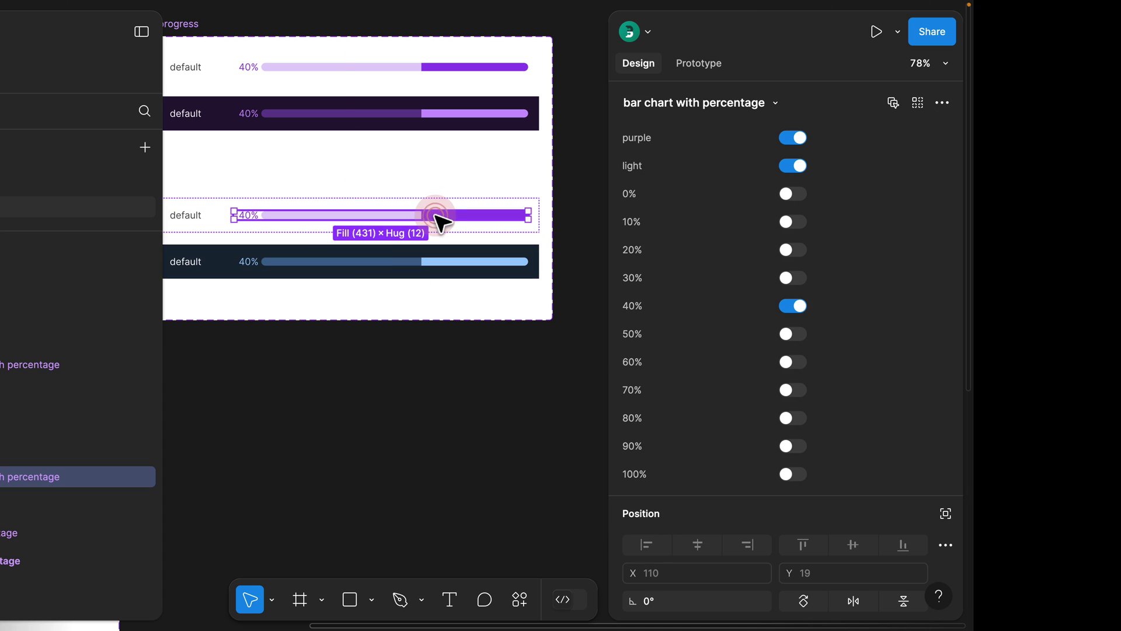
click(791, 138)
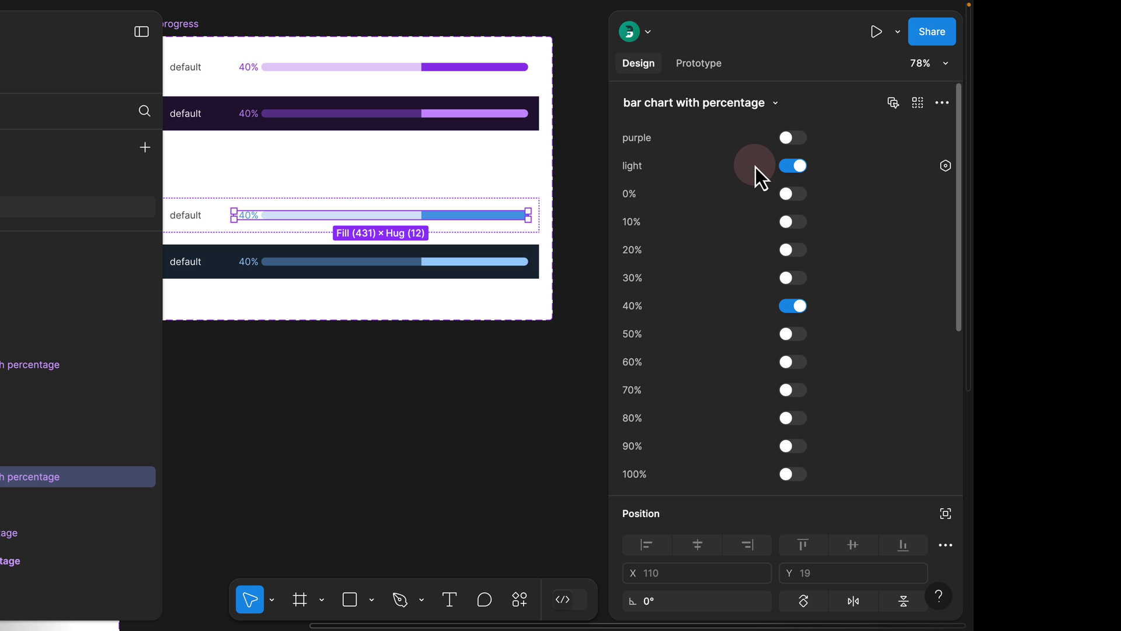
click(463, 170)
scroll(444, 170, down, 2)
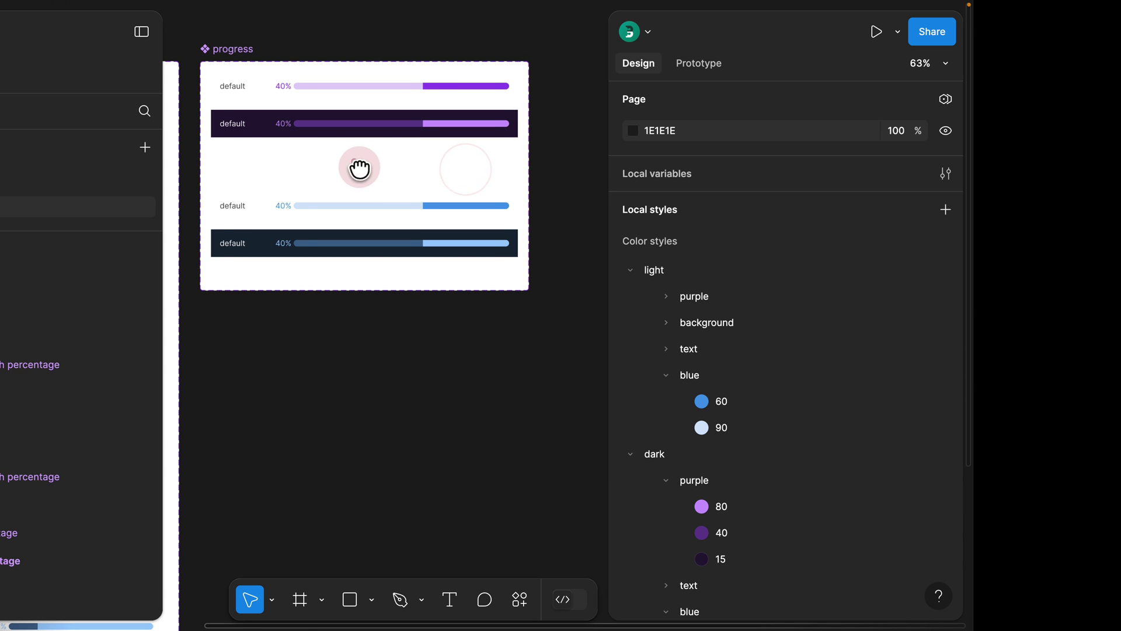
scroll(359, 169, up, 1)
Step: Add a variant property named purple to the progress component set, ordered above light
click(282, 102)
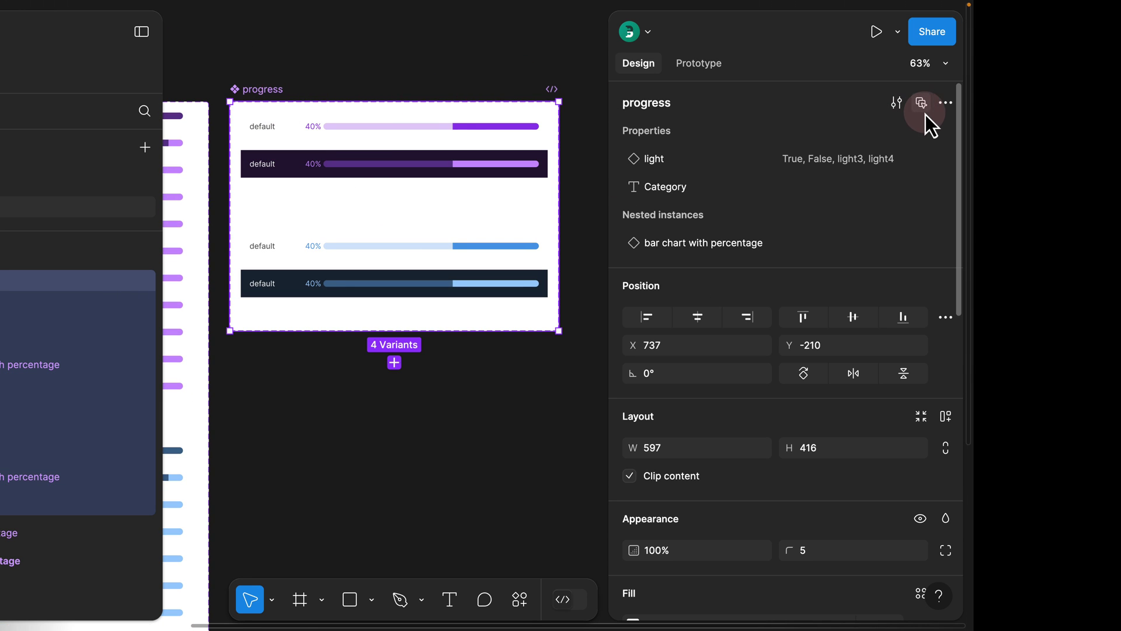
click(944, 131)
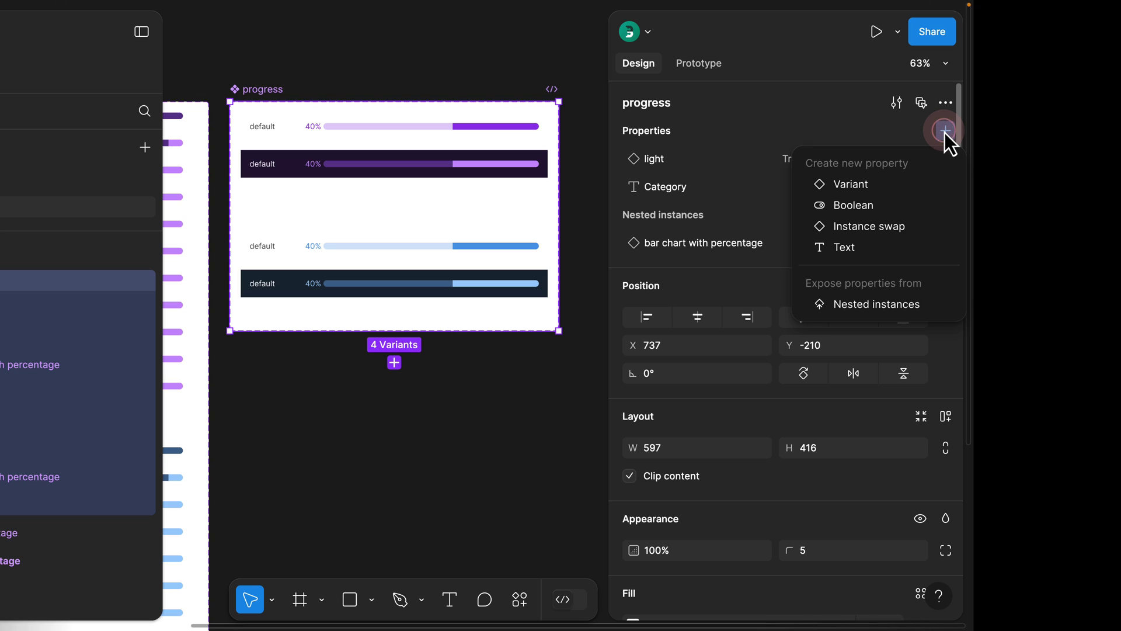
click(849, 188)
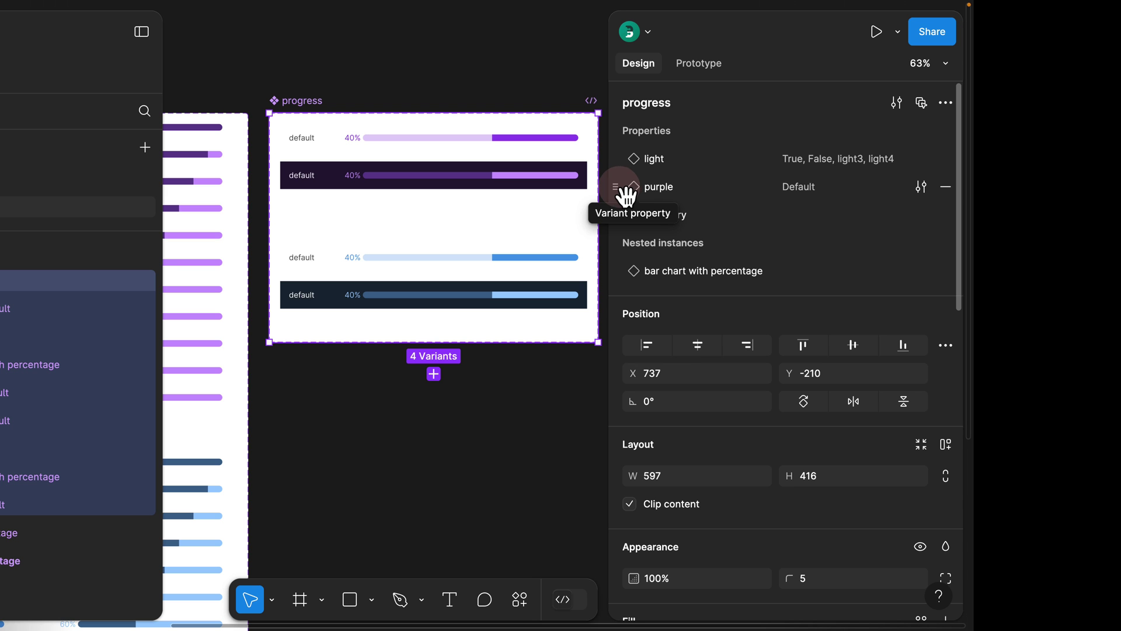
drag(620, 184, 626, 157)
Step: Set purple to True on the top two variants and False on the bottom two
drag(440, 48, 416, 210)
click(800, 195)
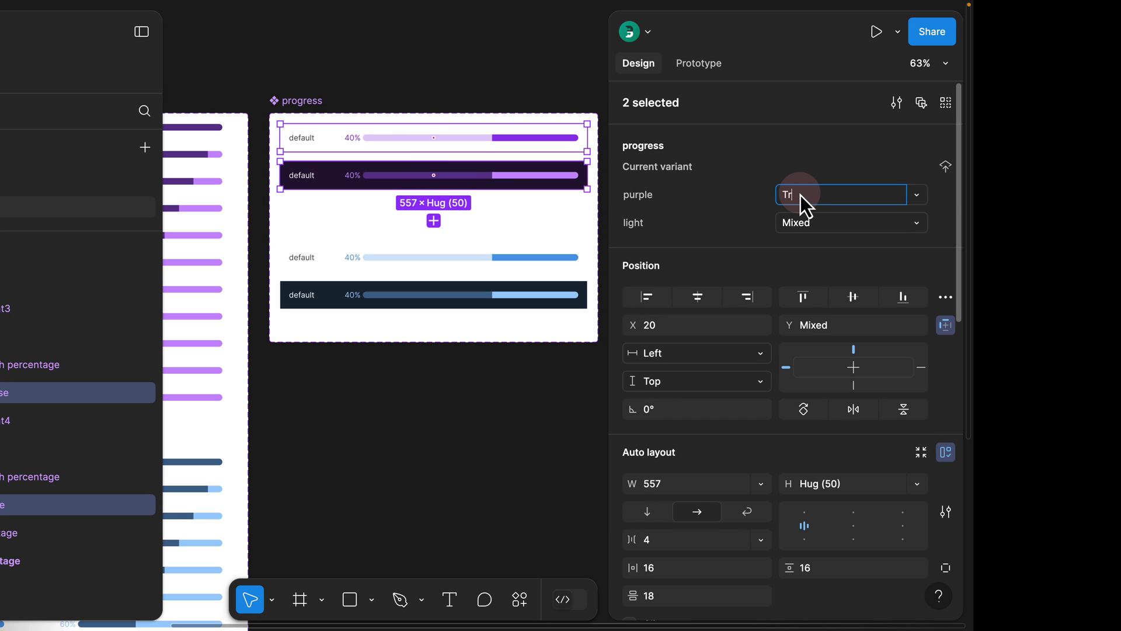
text(Tr)
click(509, 424)
drag(381, 399, 450, 252)
click(817, 194)
text(False)
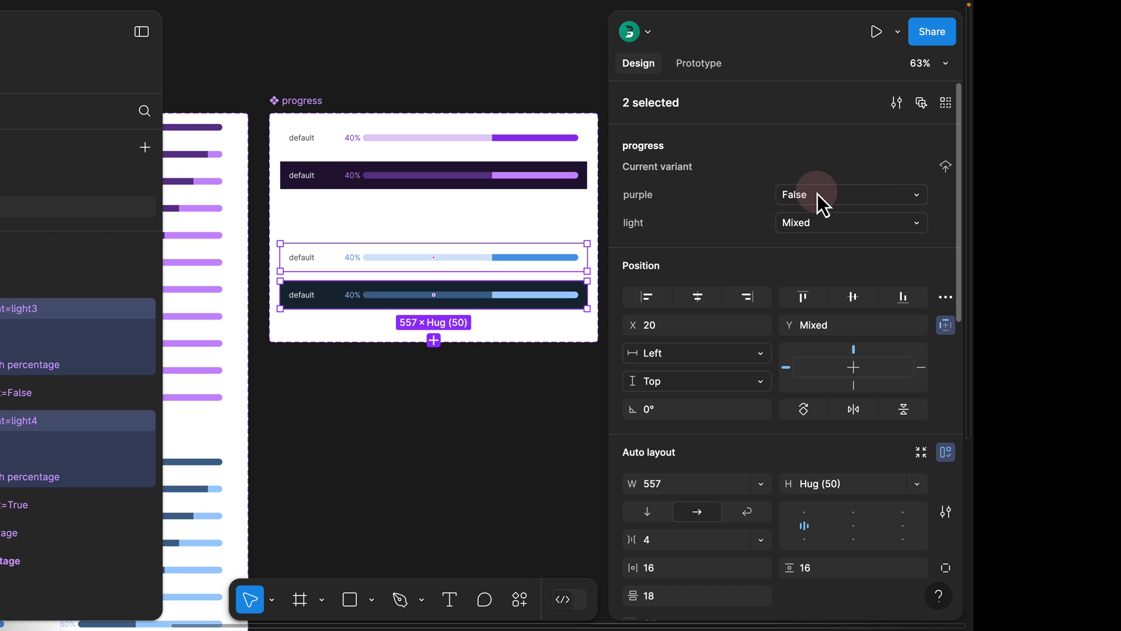
Step: Change the third, light blue variant's light value from light4 to True
click(287, 102)
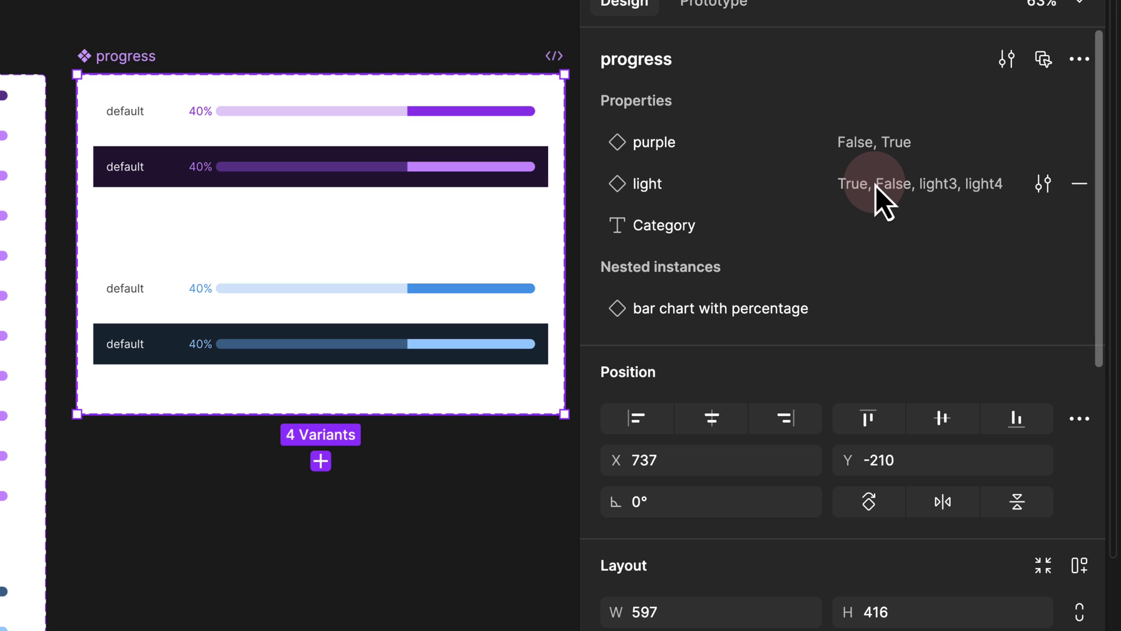
click(262, 111)
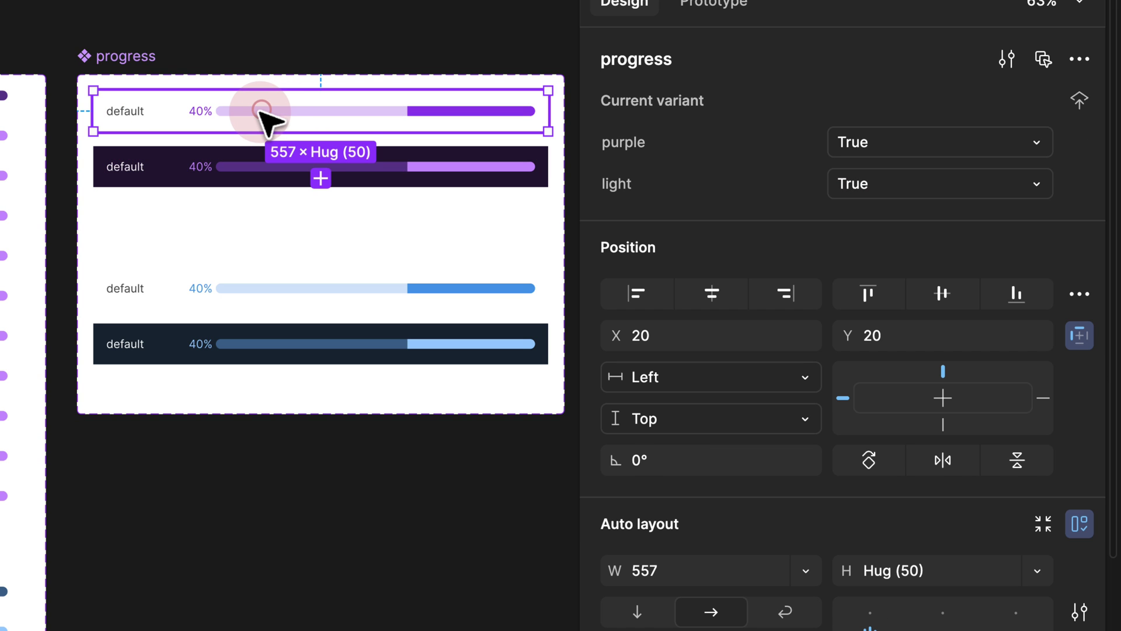
click(858, 184)
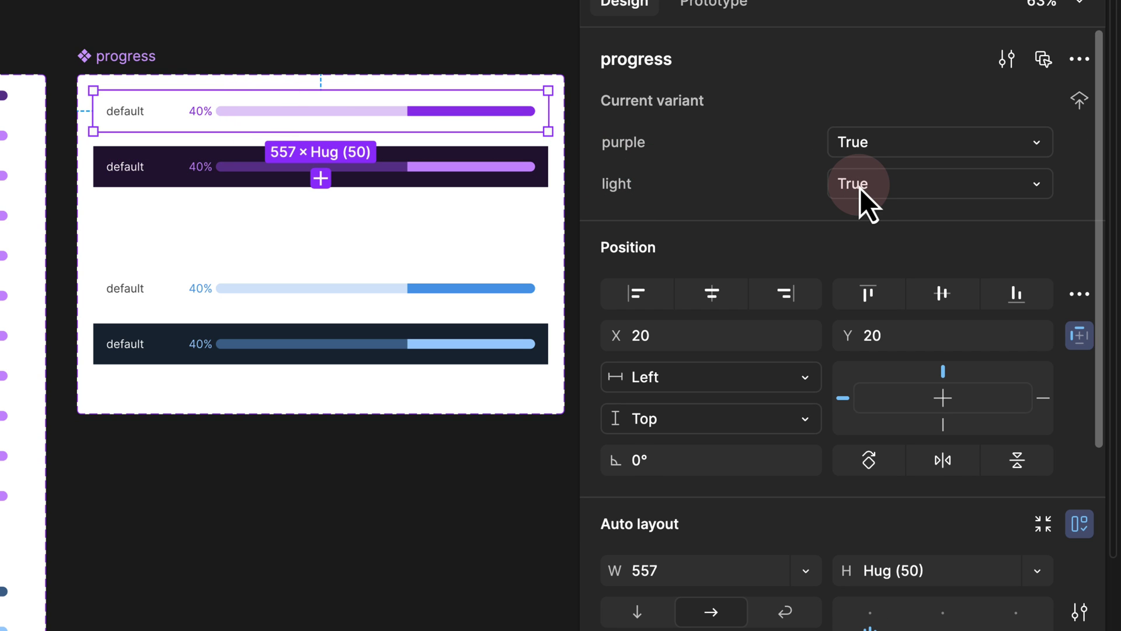
click(170, 168)
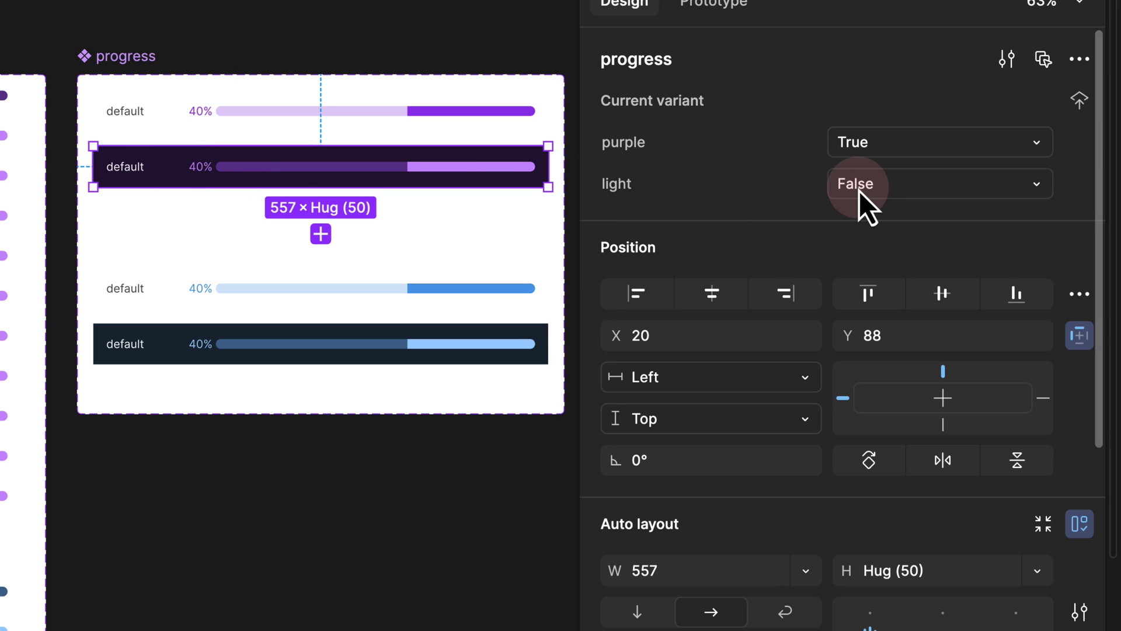
click(154, 292)
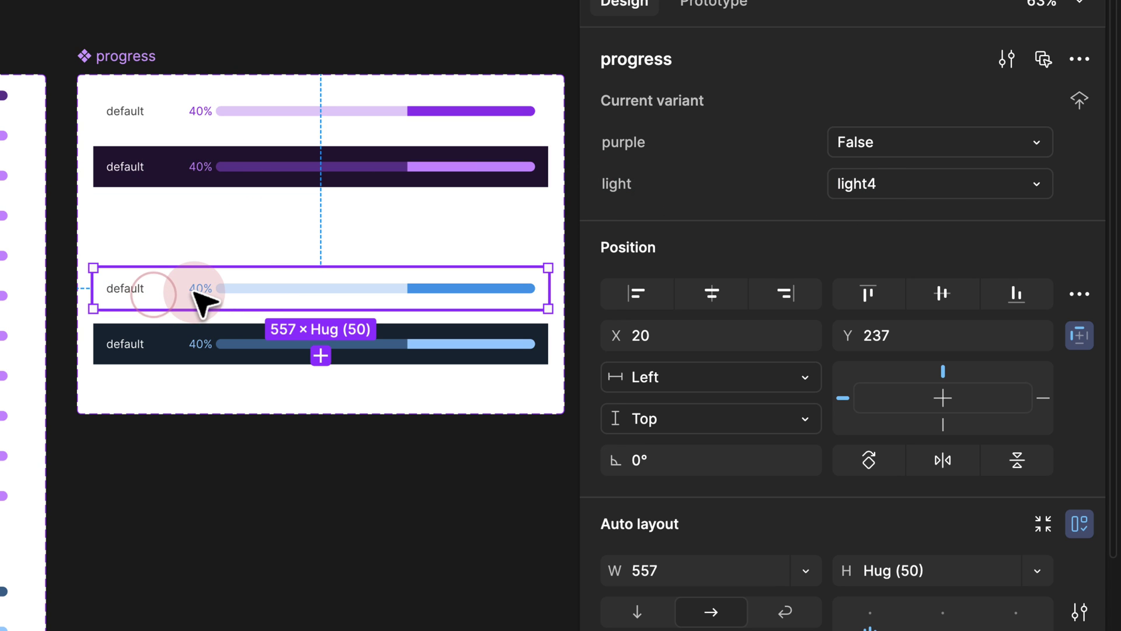
click(862, 188)
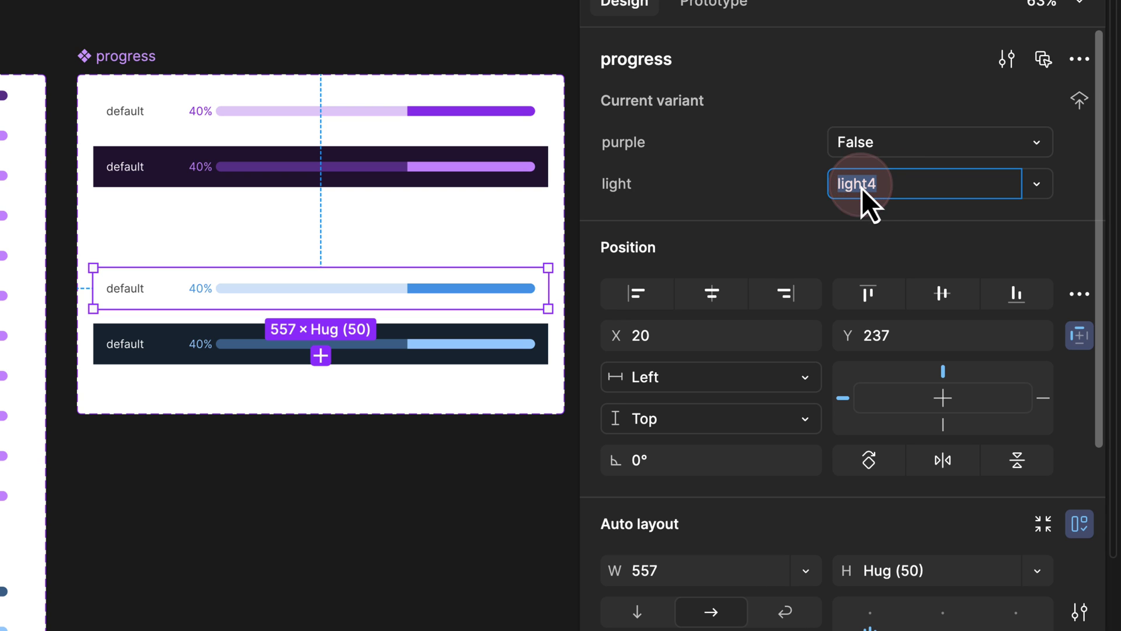
text(True)
key(Return)
Step: Change the fourth, dark blue variant's light value from light3 to False
click(154, 292)
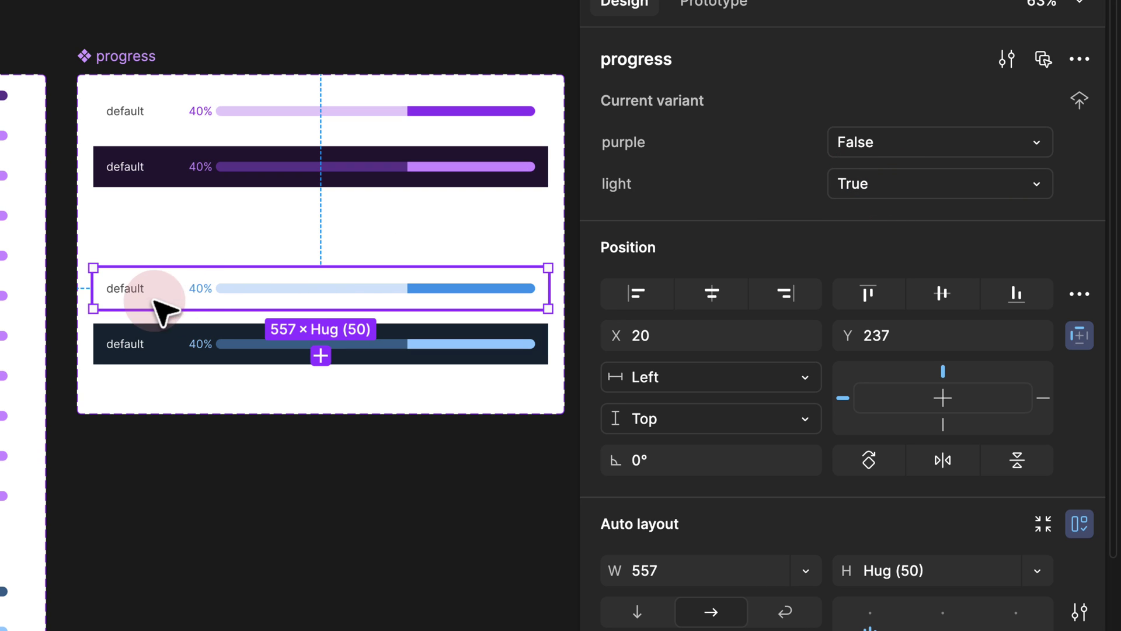
click(160, 353)
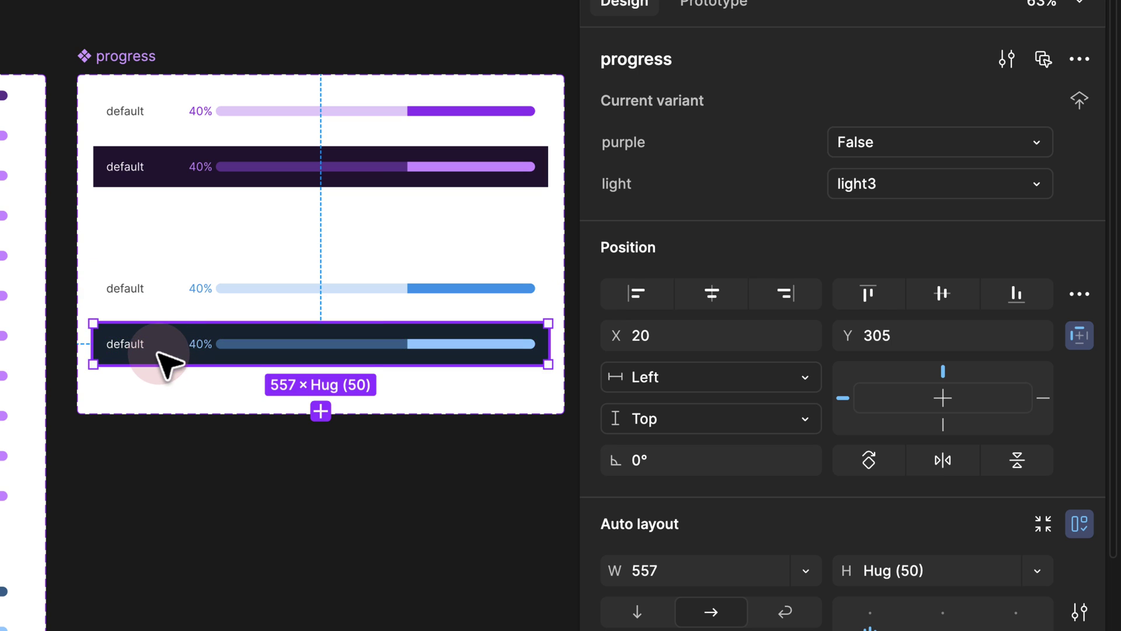
click(875, 185)
text(Fals)
key(Return)
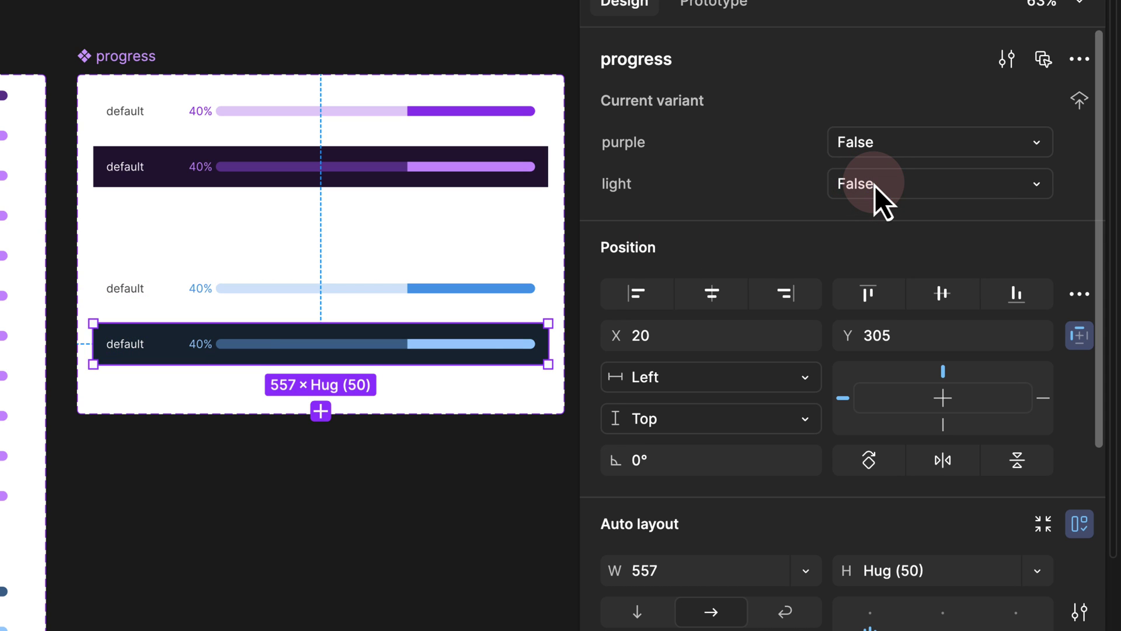
click(86, 50)
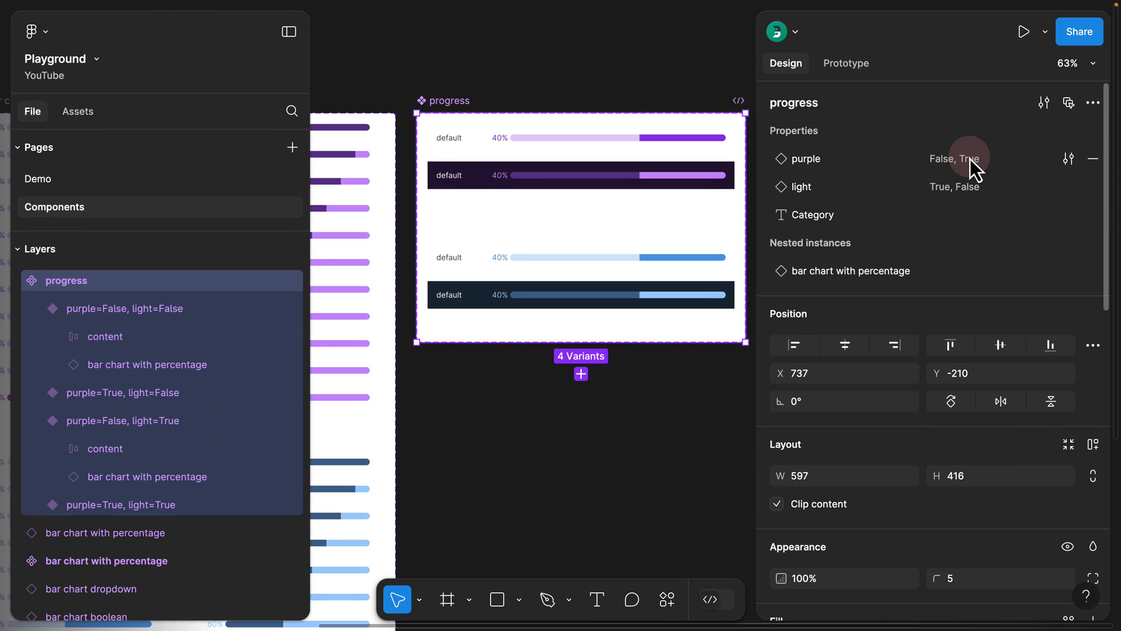
Step: On the Demo page, duplicate both purple cards beside the originals
click(72, 181)
scroll(465, 67, down, 5)
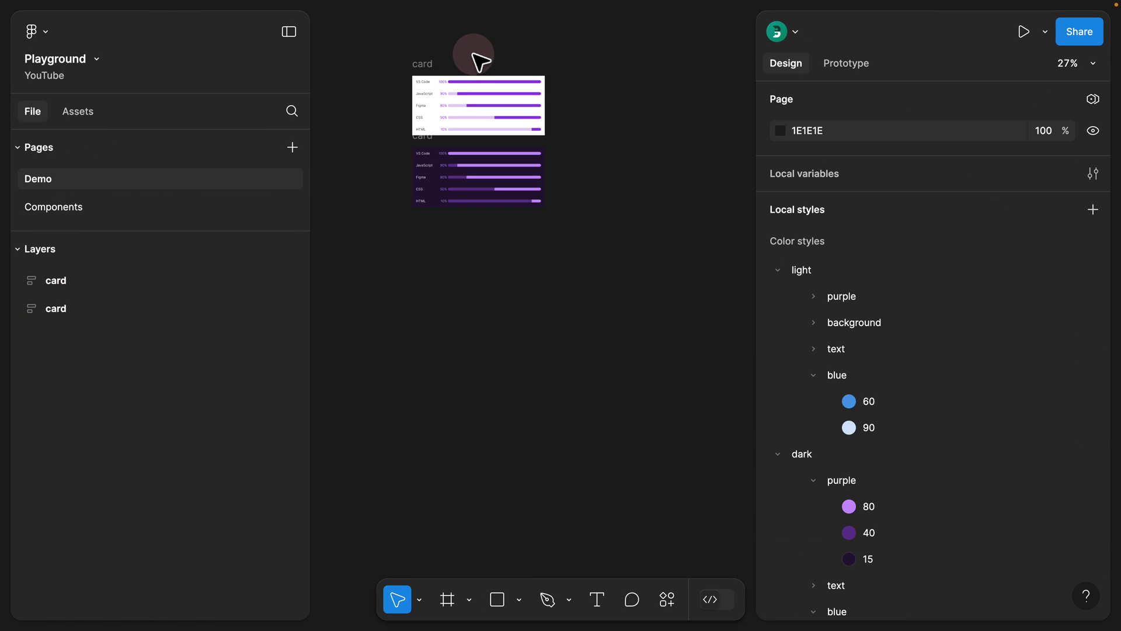
scroll(409, 76, right, 1)
drag(351, 82, 540, 288)
drag(469, 191, 623, 199)
Step: Switch off purple on the copied cards' progress bars to make them blue
scroll(674, 174, up, 3)
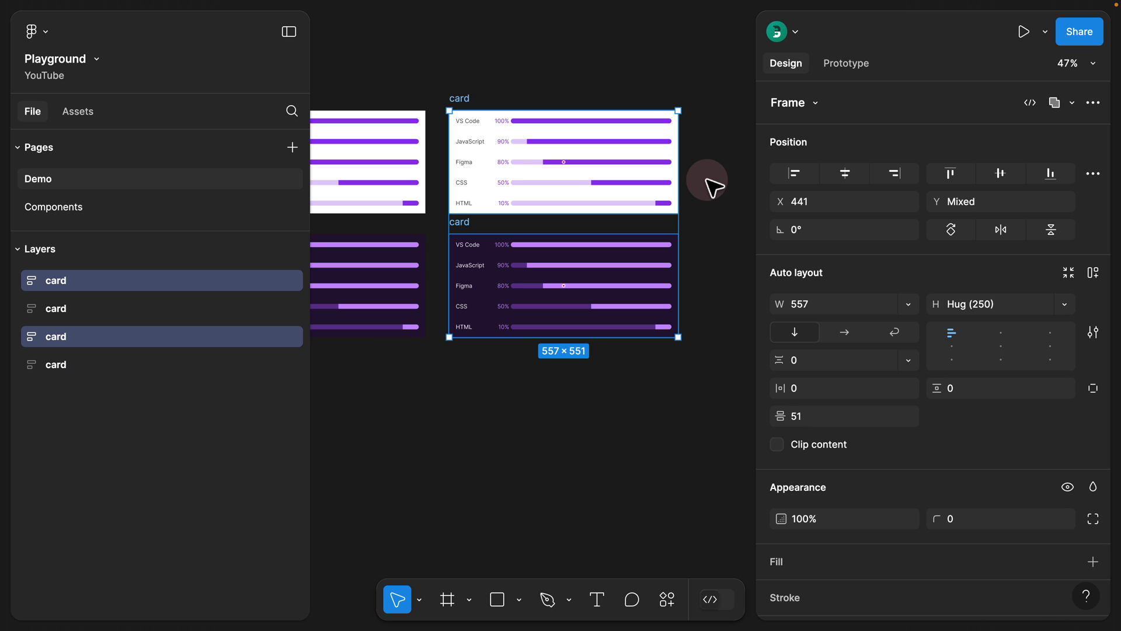
key(Return)
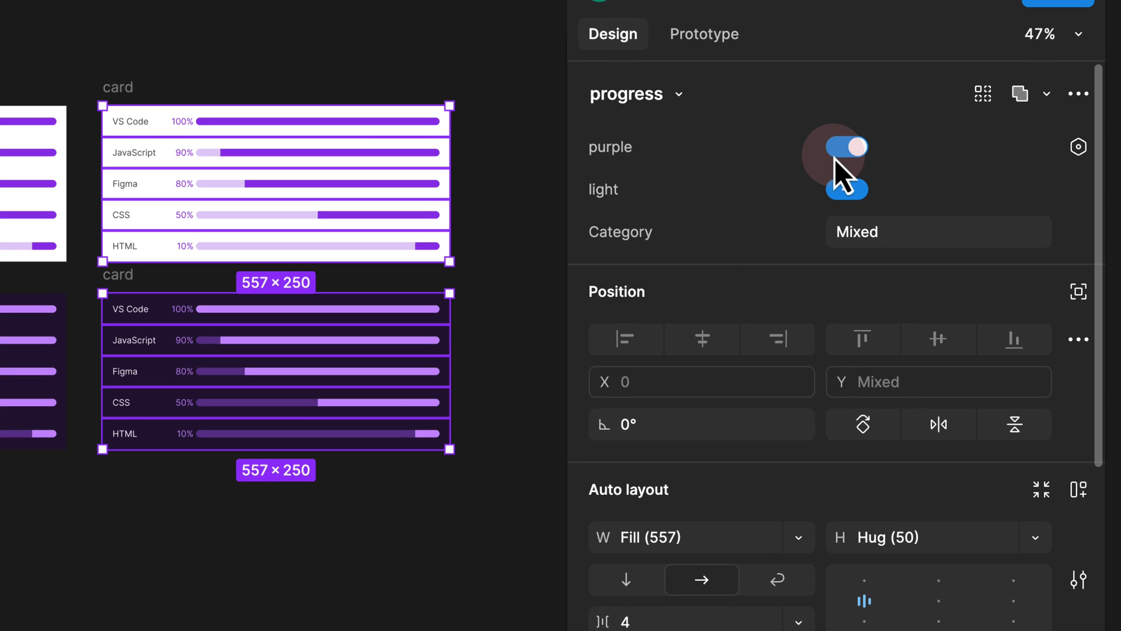
click(847, 148)
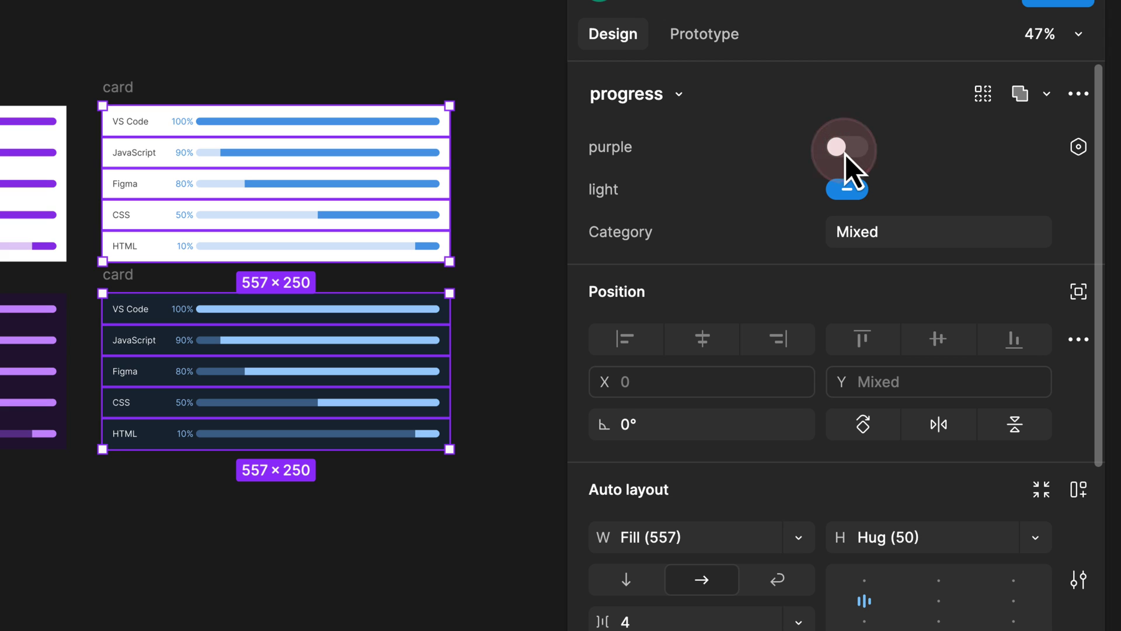
scroll(338, 208, up, 2)
click(213, 50)
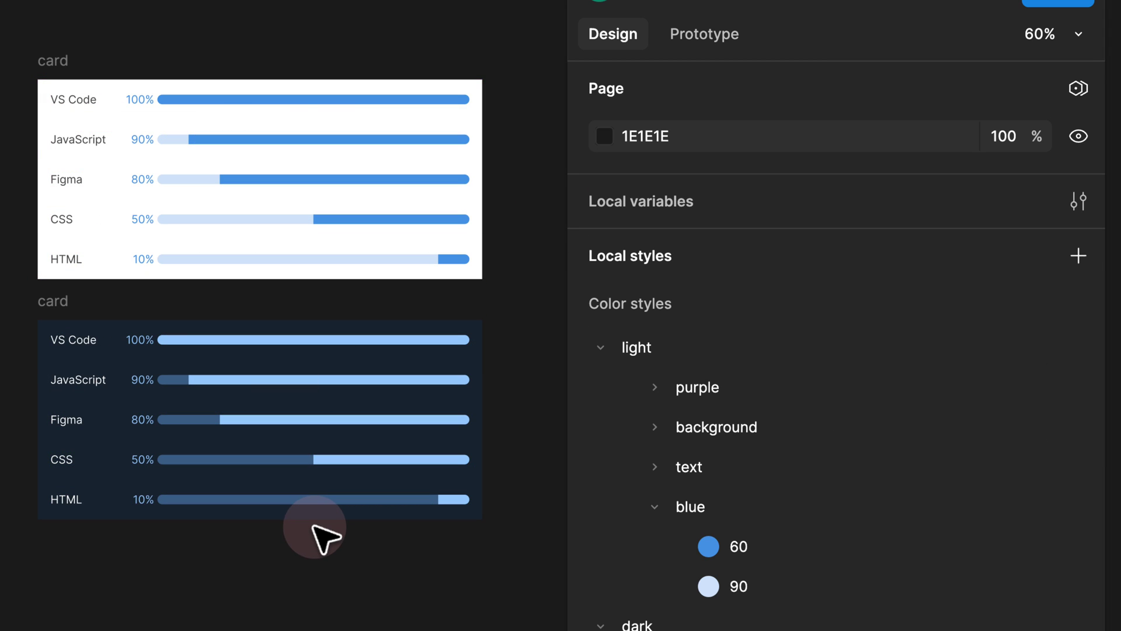
Step: Select all four cards, the purple and blue light and dark versions
scroll(263, 569, down, 1)
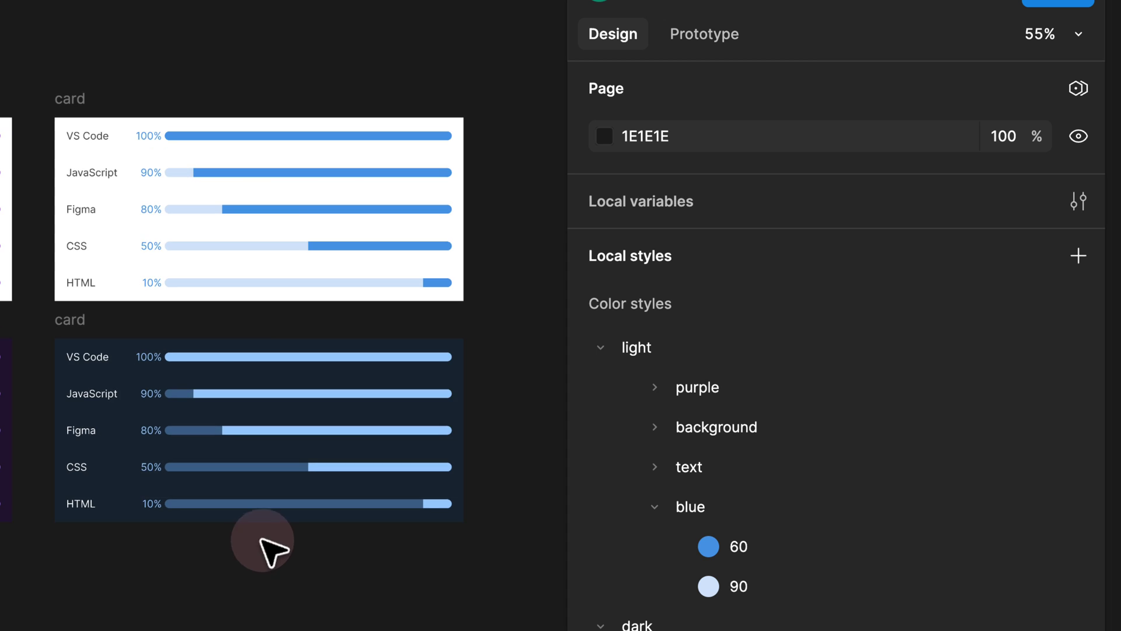
drag(270, 548, 458, 566)
scroll(366, 536, down, 2)
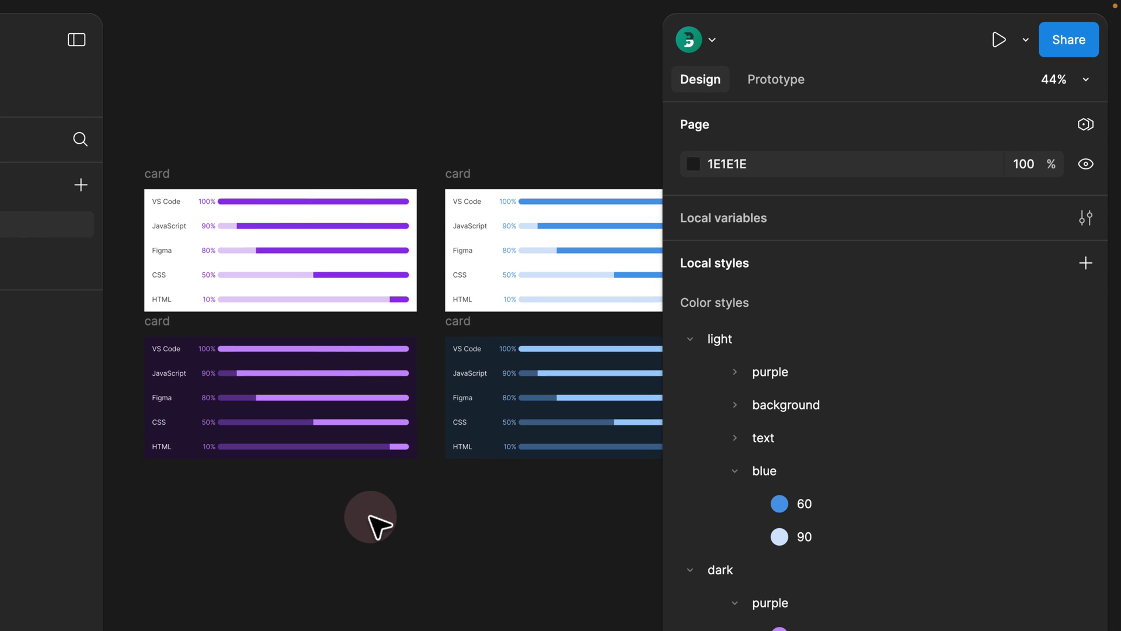
scroll(375, 526, down, 3)
scroll(365, 515, right, 1)
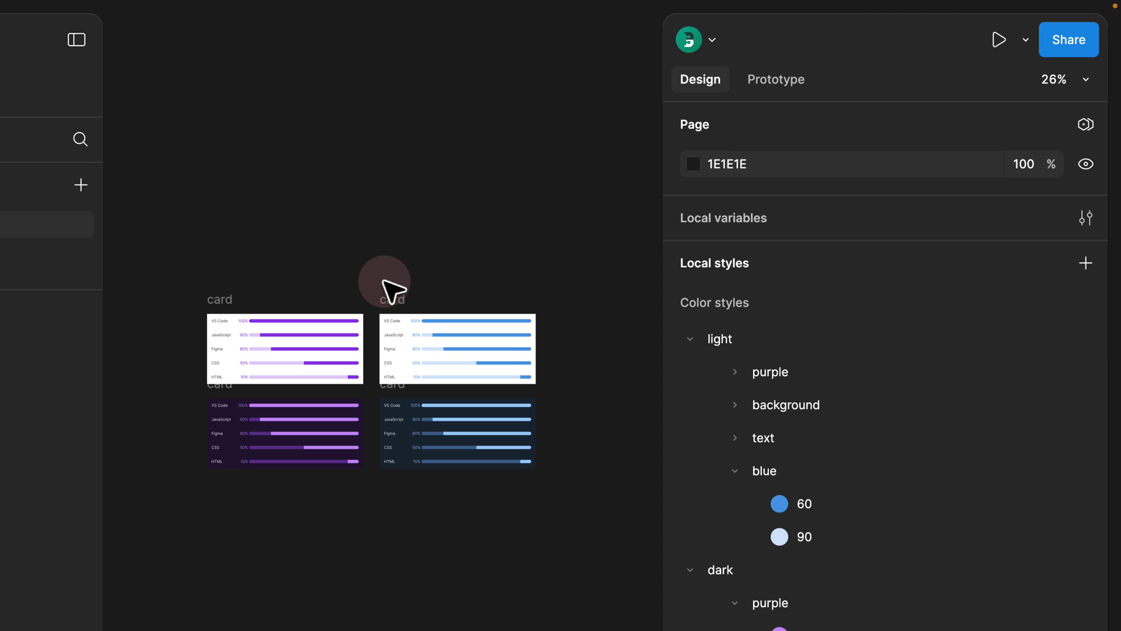
drag(533, 508, 223, 275)
scroll(513, 356, up, 3)
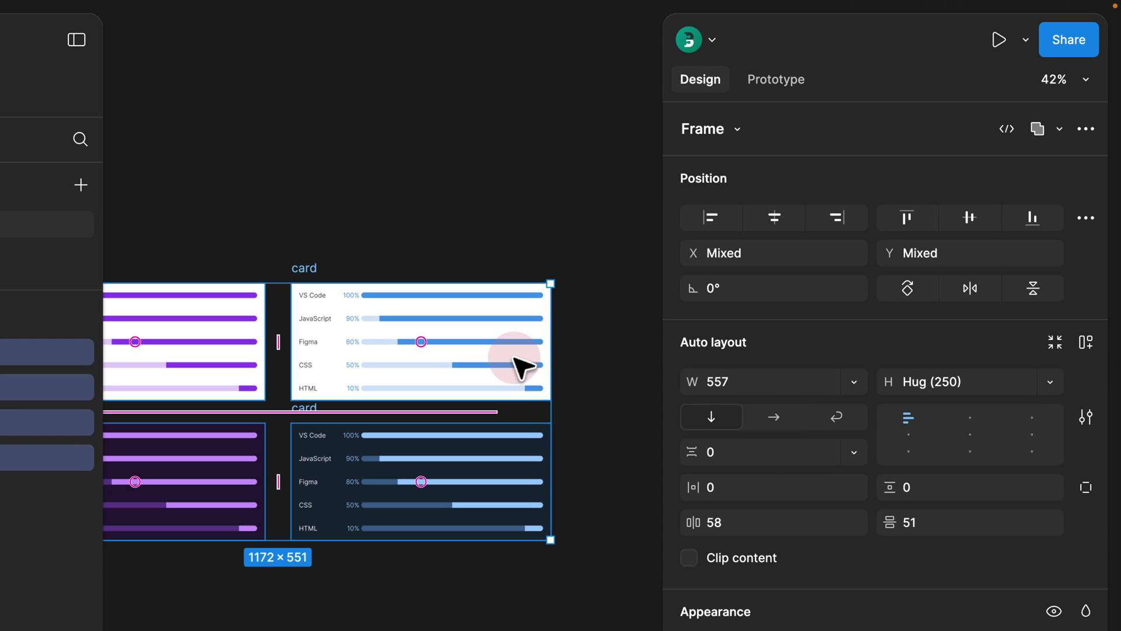